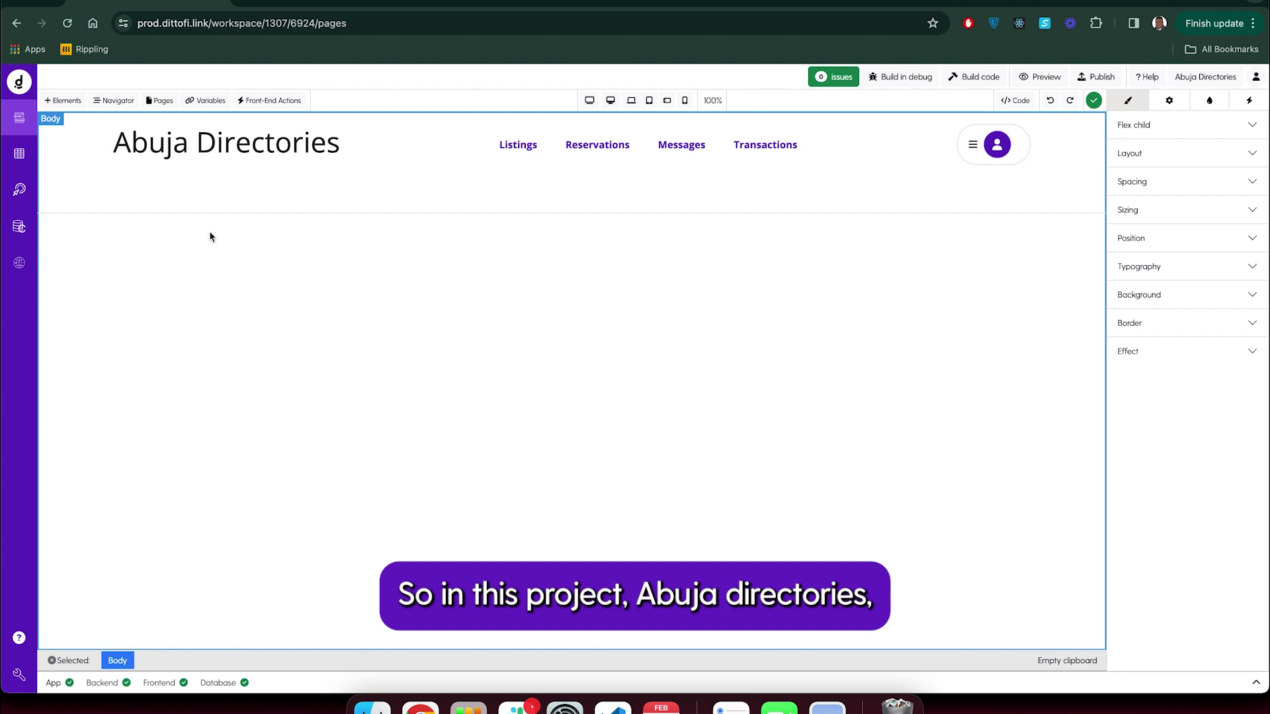
Review the Directory table's records, and add a Div Block with the class container-lg below the page header.
left_click(20, 155)
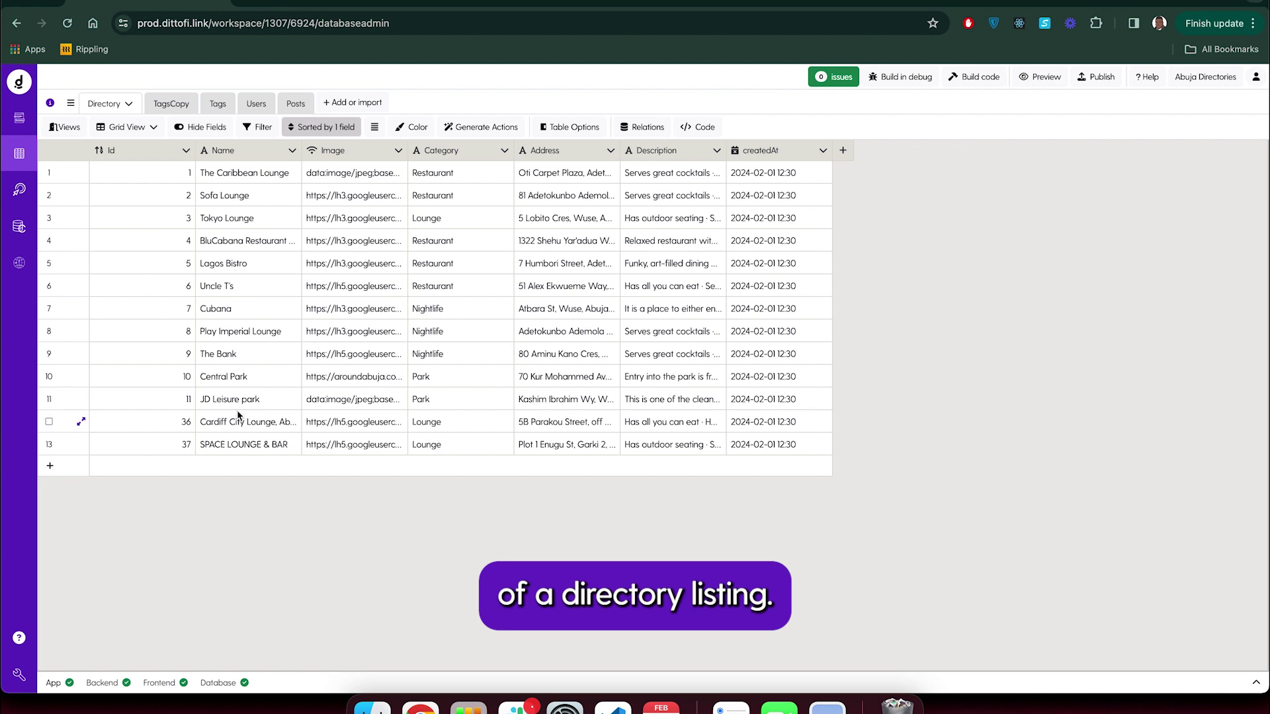
left_click(20, 124)
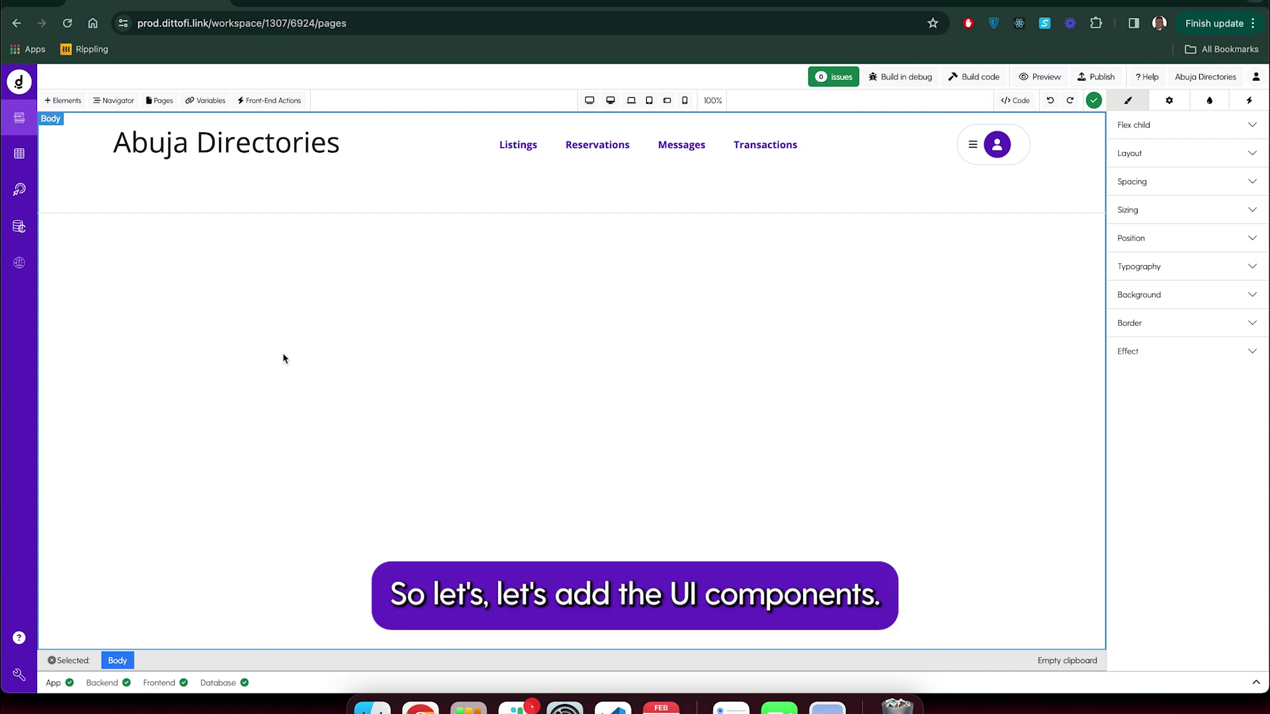
left_click(62, 100)
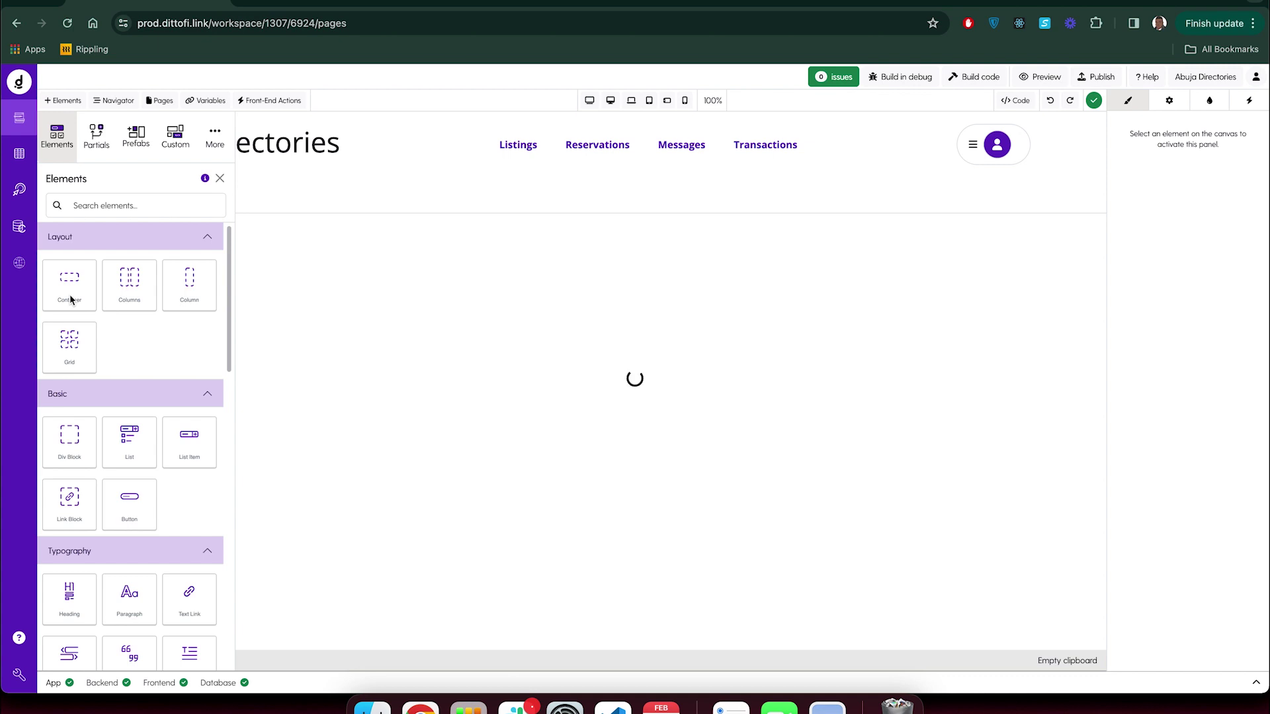
left_click_drag(69, 443, 399, 276)
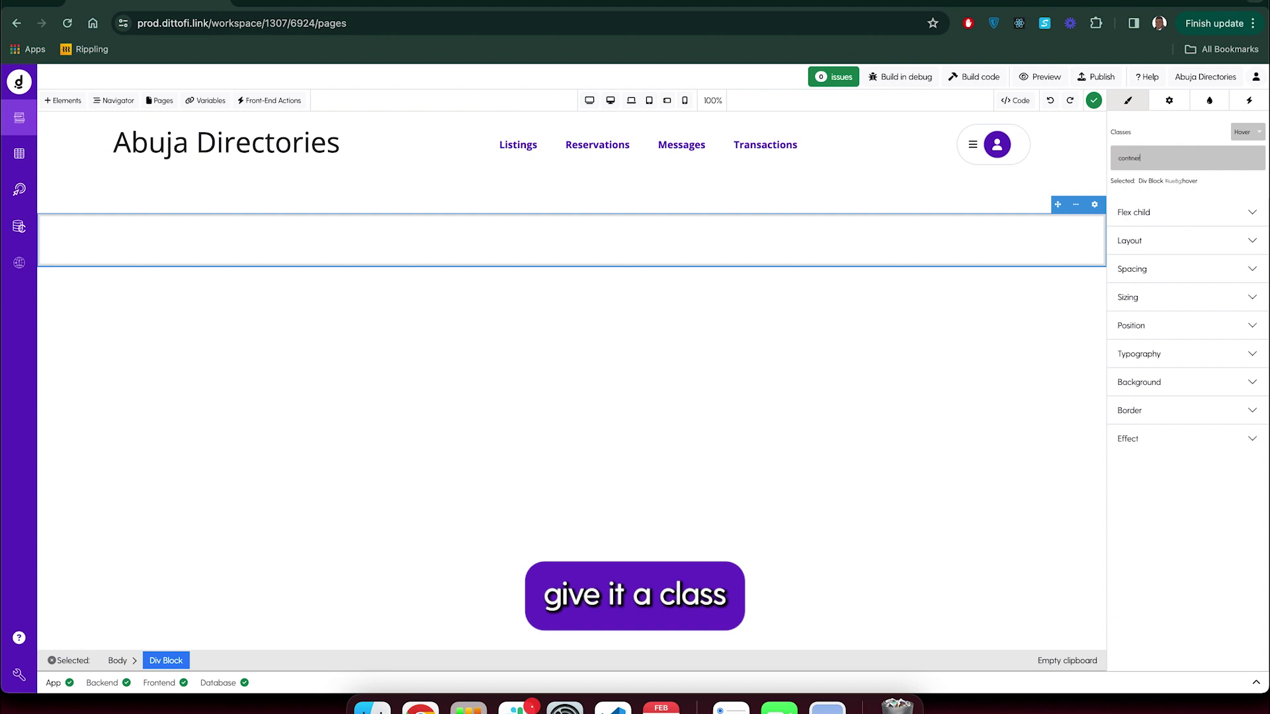
type("continer-lg")
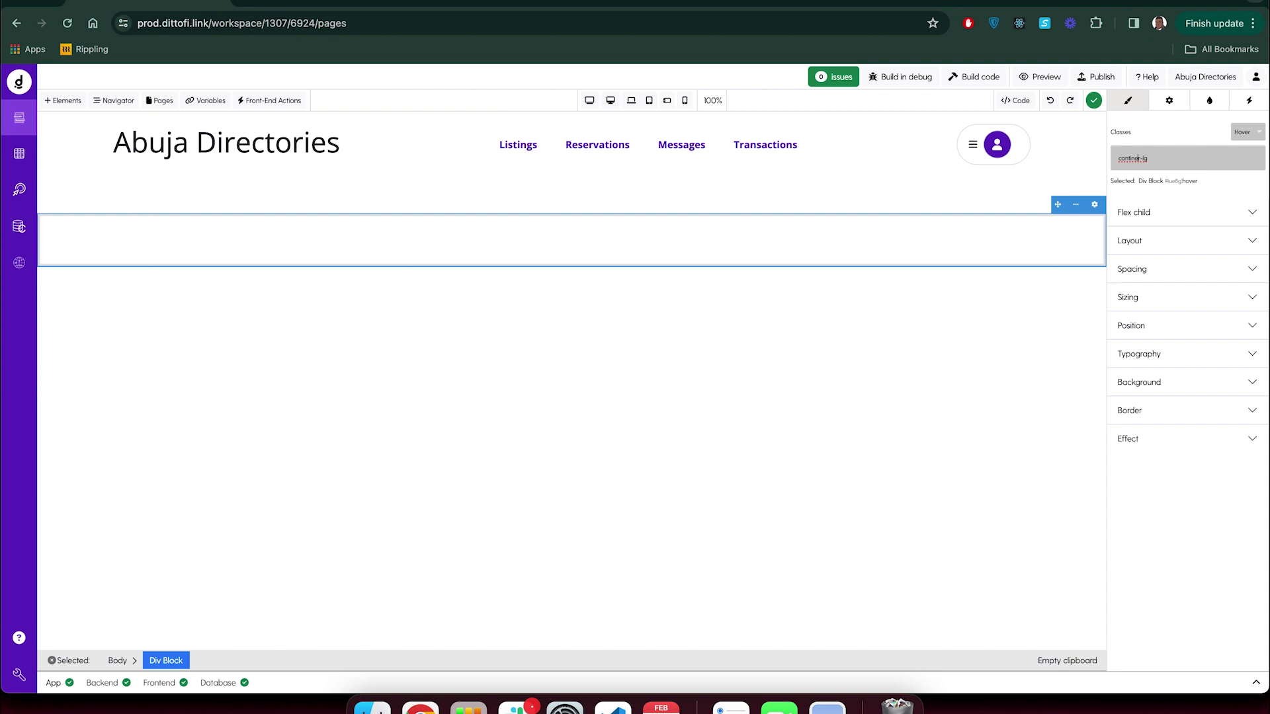
key("Return")
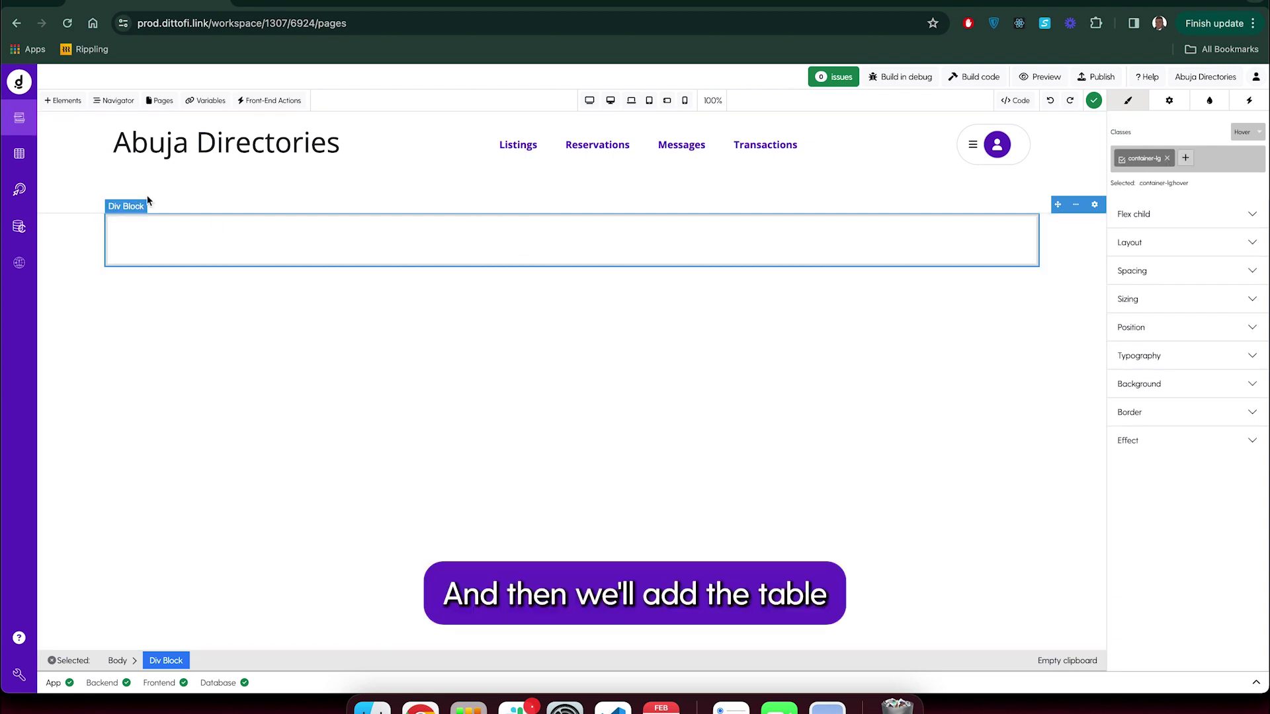
Insert a Table element inside the container-lg Div Block.
left_click(62, 102)
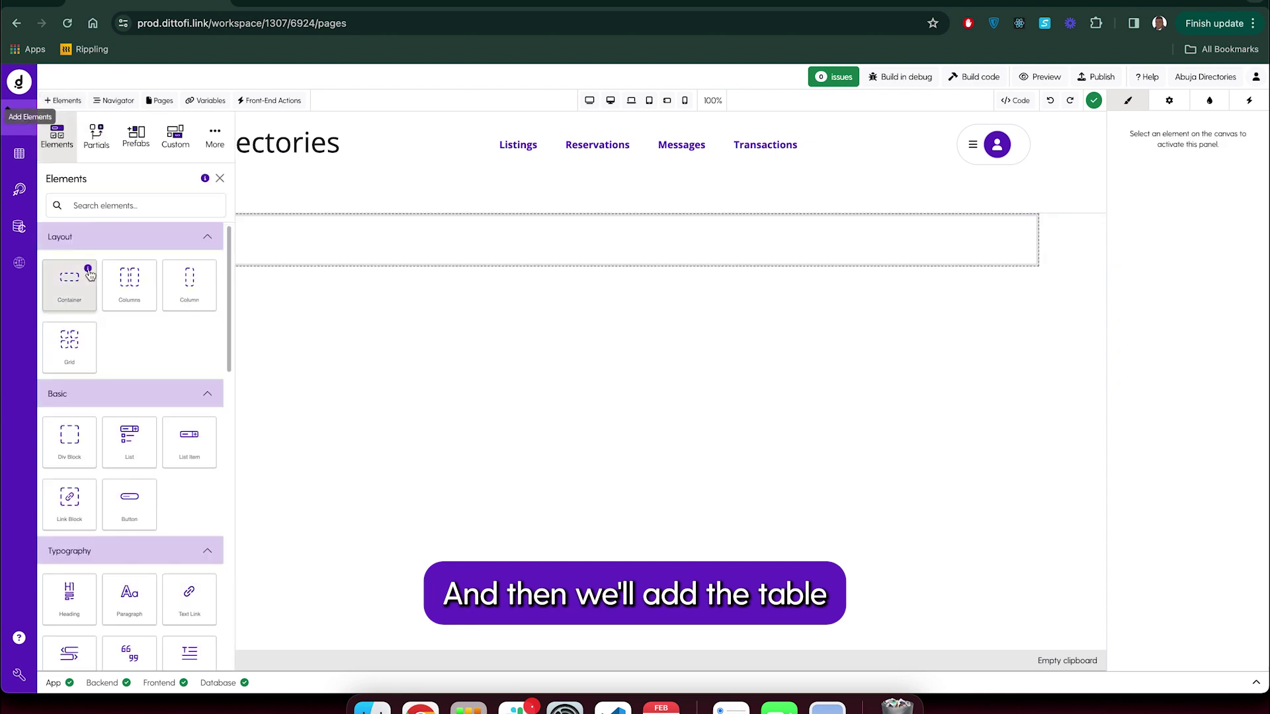
left_click(71, 205)
type("tabe")
key("BackSpace")
type("le")
left_click_drag(71, 254, 284, 240)
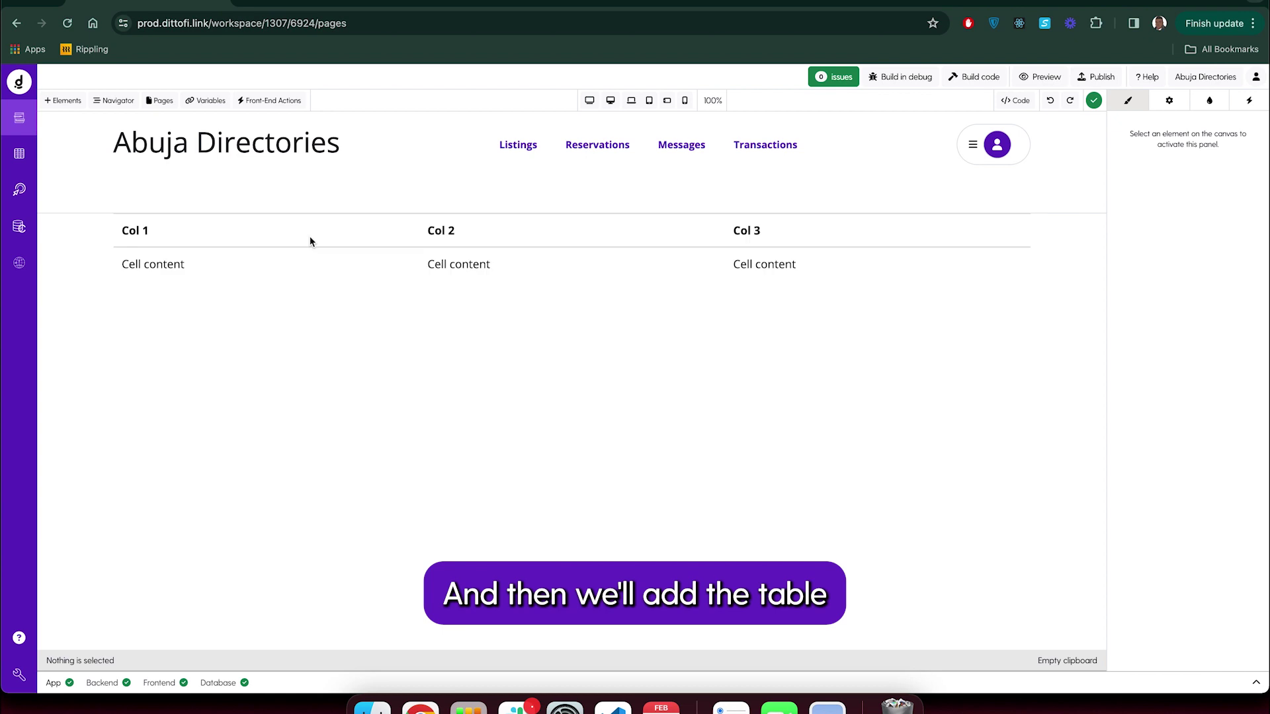
Rename the table's first column header to "Name".
left_click(371, 261)
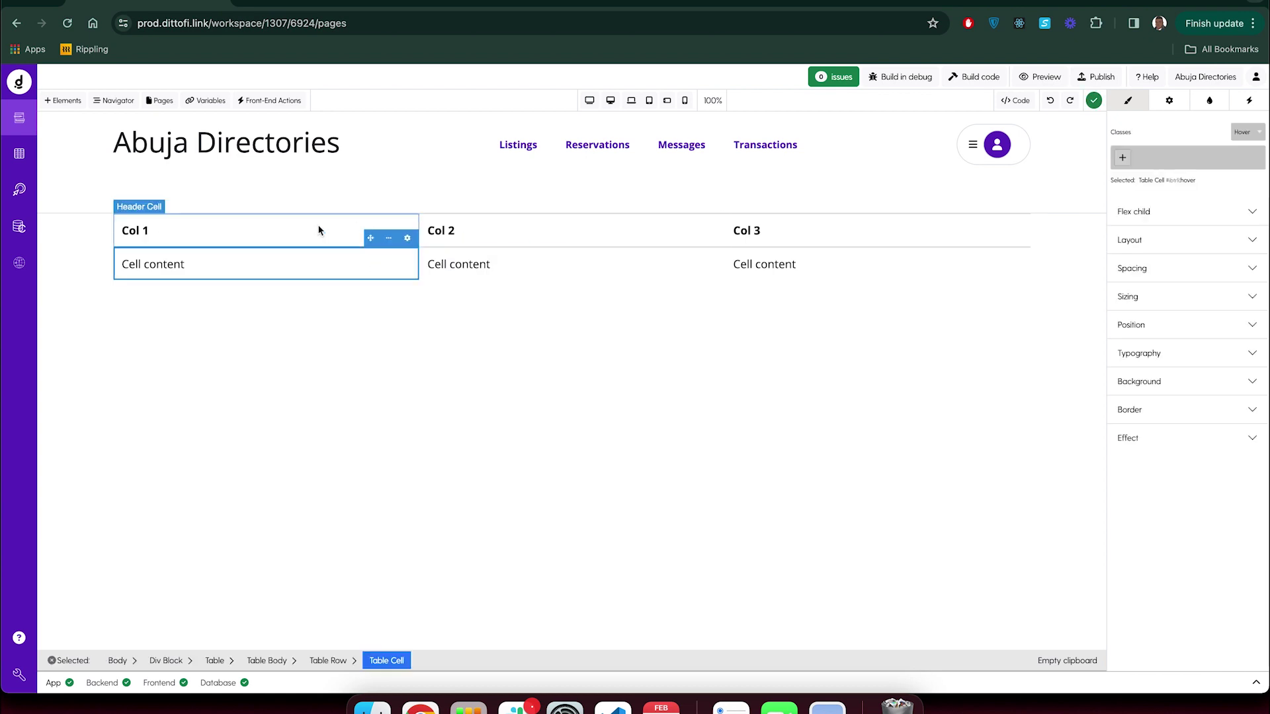
left_click(264, 238)
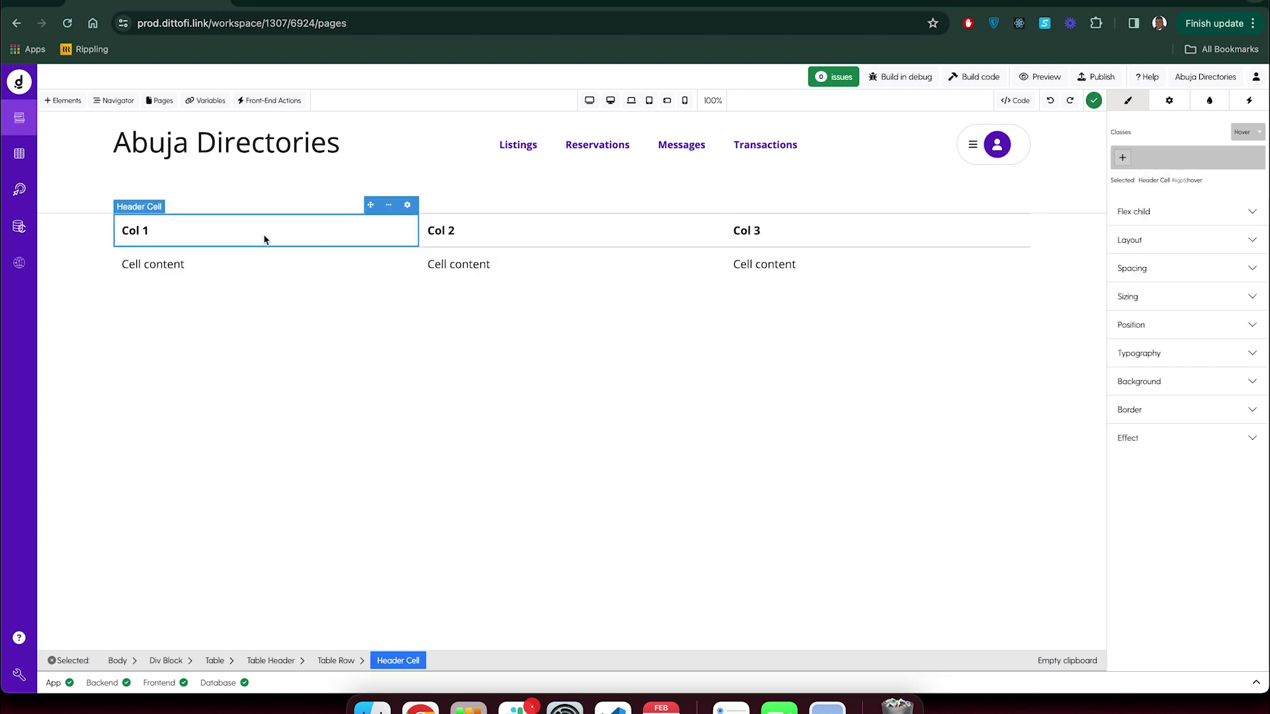
double_click(147, 236)
type("Name")
left_click(159, 269)
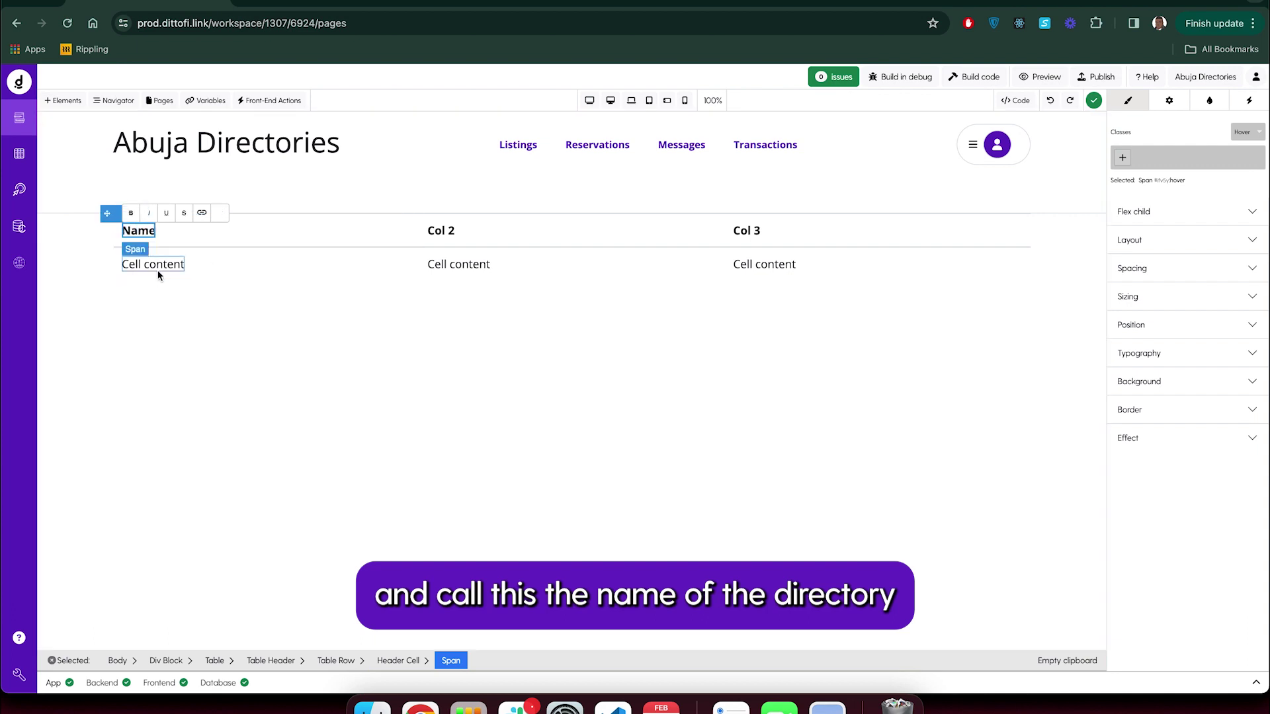
Delete the table's third column by removing its header cell and its body cell.
left_click(845, 235)
key("Delete")
left_click(835, 263)
key("Delete")
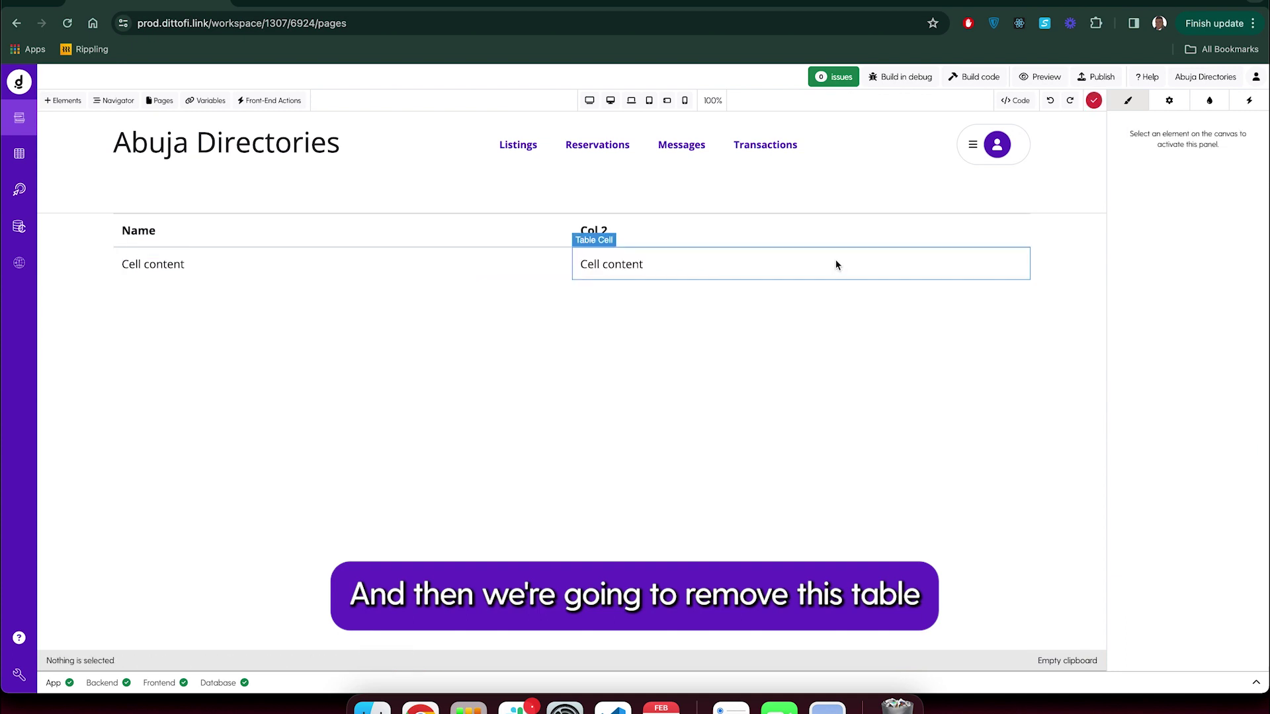
Rename the table's second column header to "Description".
left_click(628, 237)
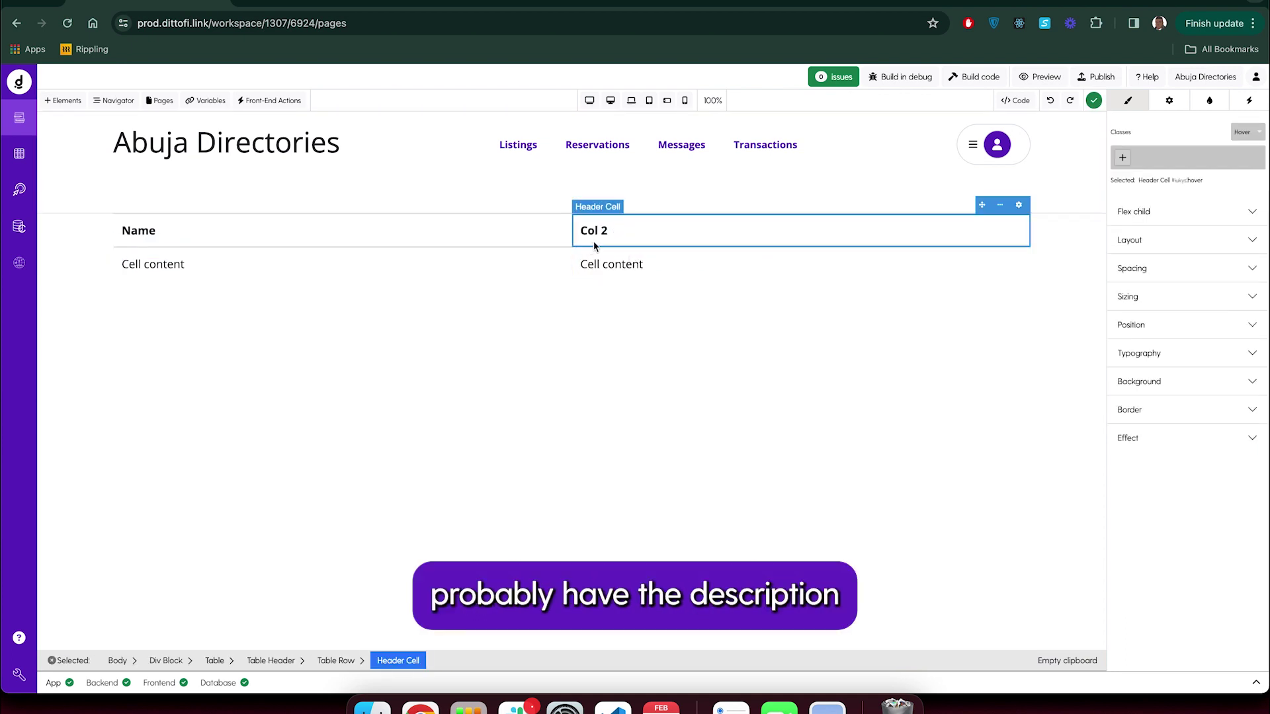
left_click(596, 232)
left_click(597, 233)
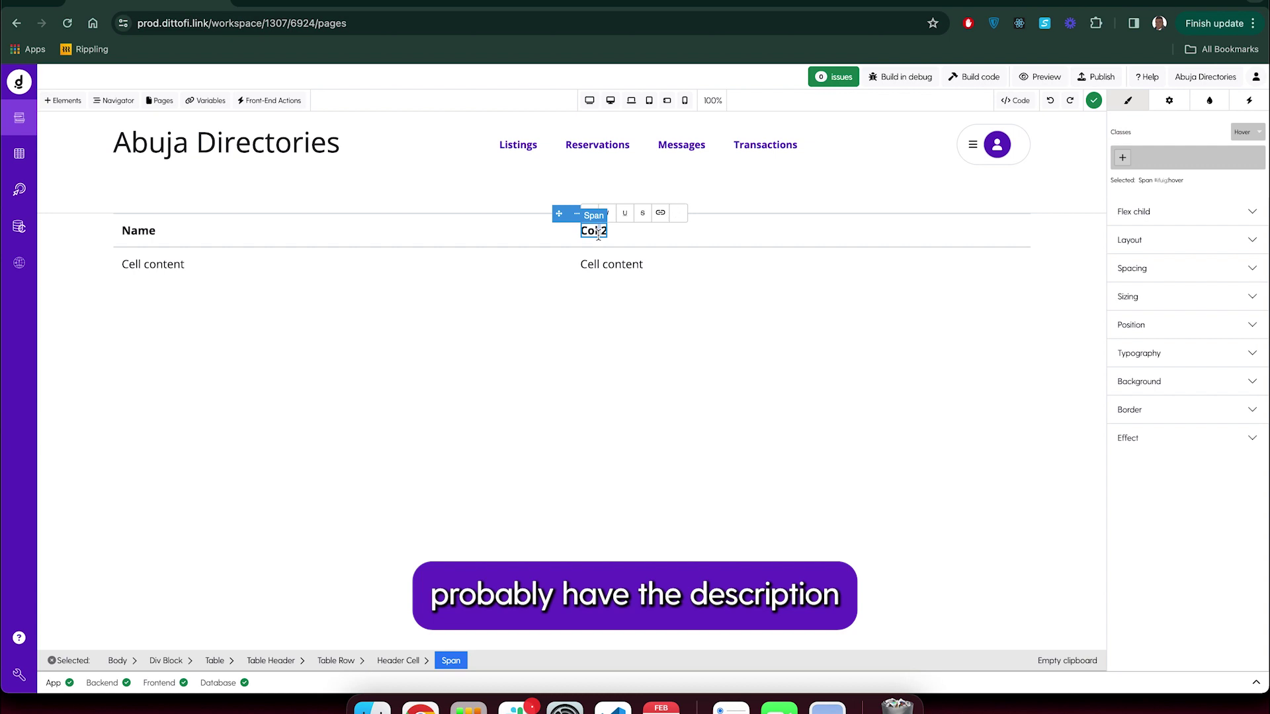
key("super+a")
type("De")
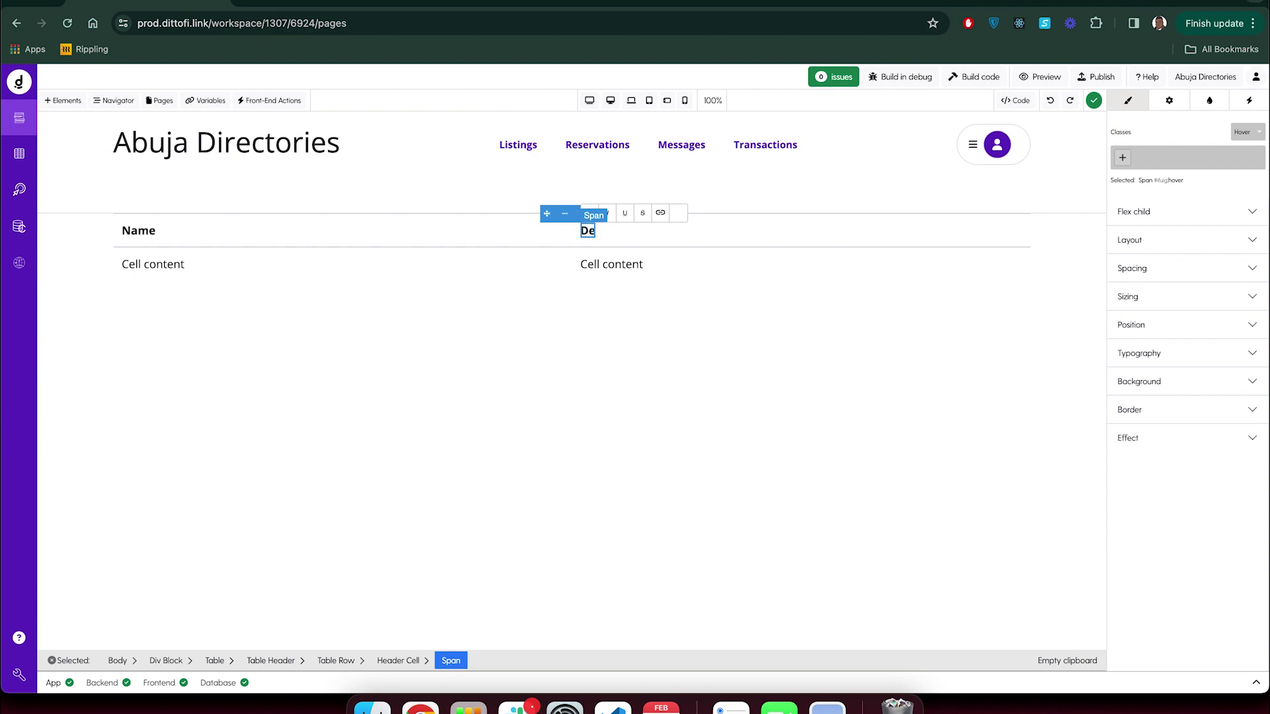
type("sscription")
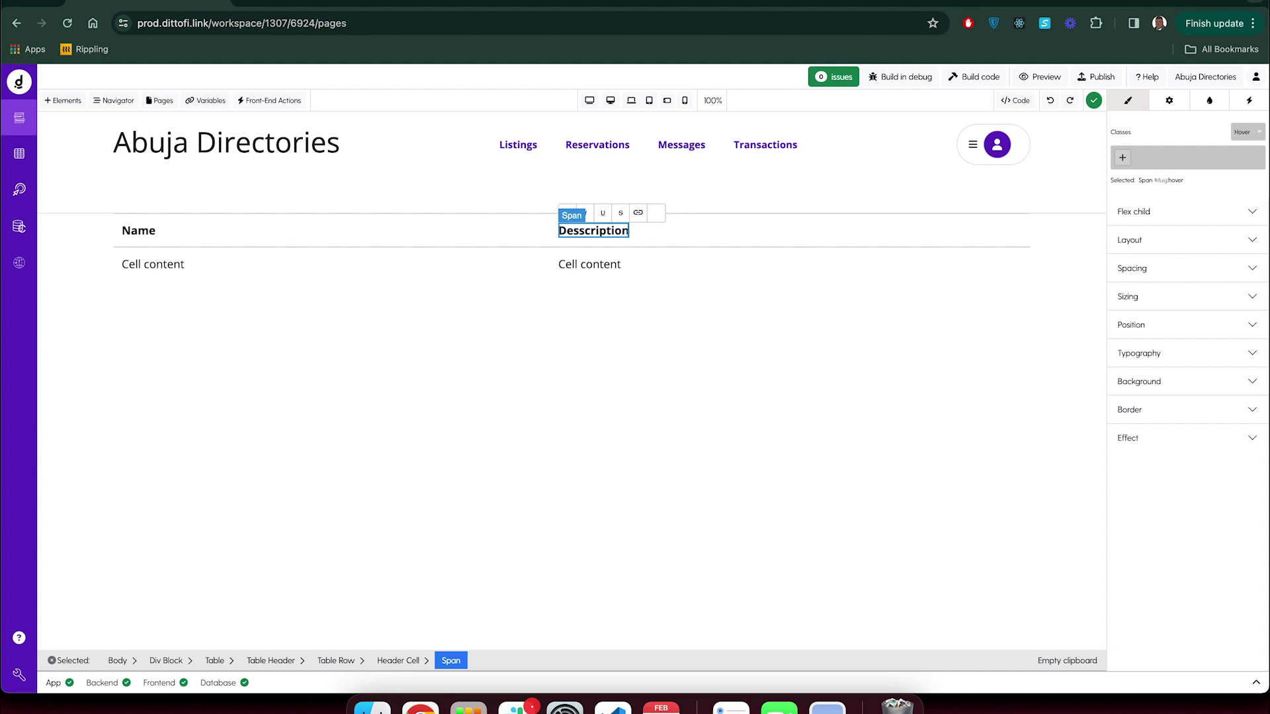
left_click(582, 231)
key("BackSpace")
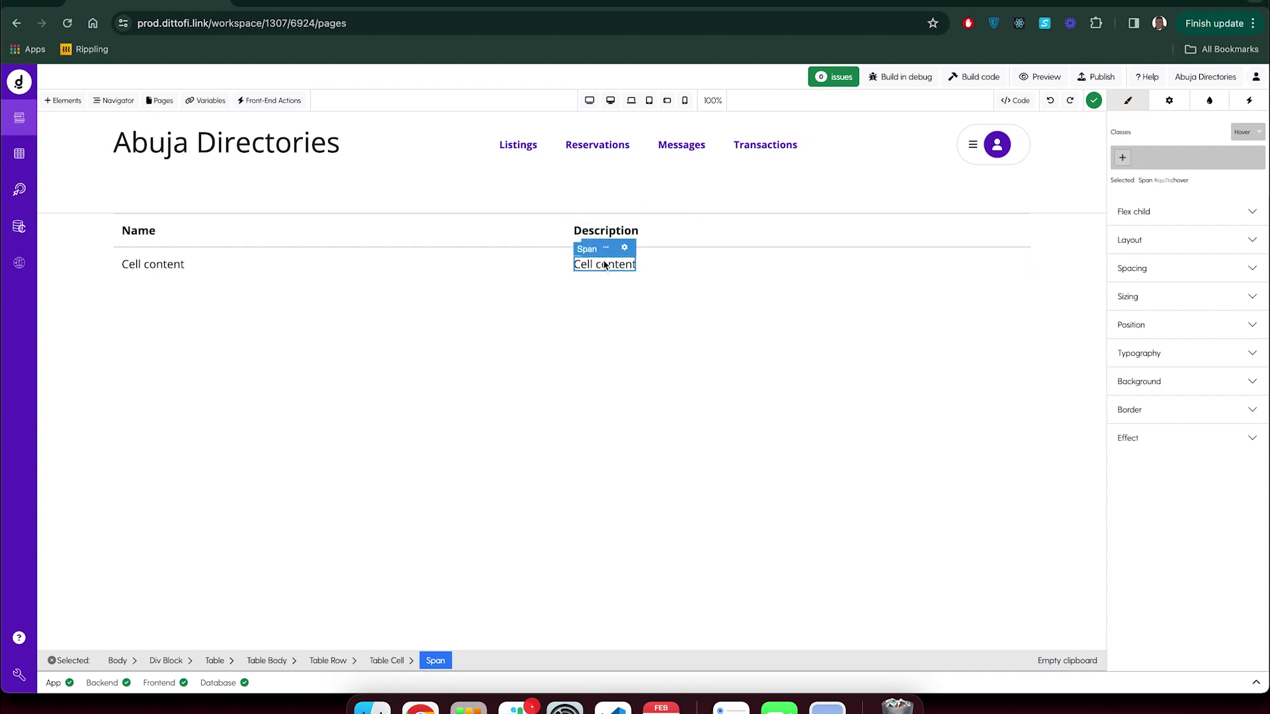
left_click(367, 310)
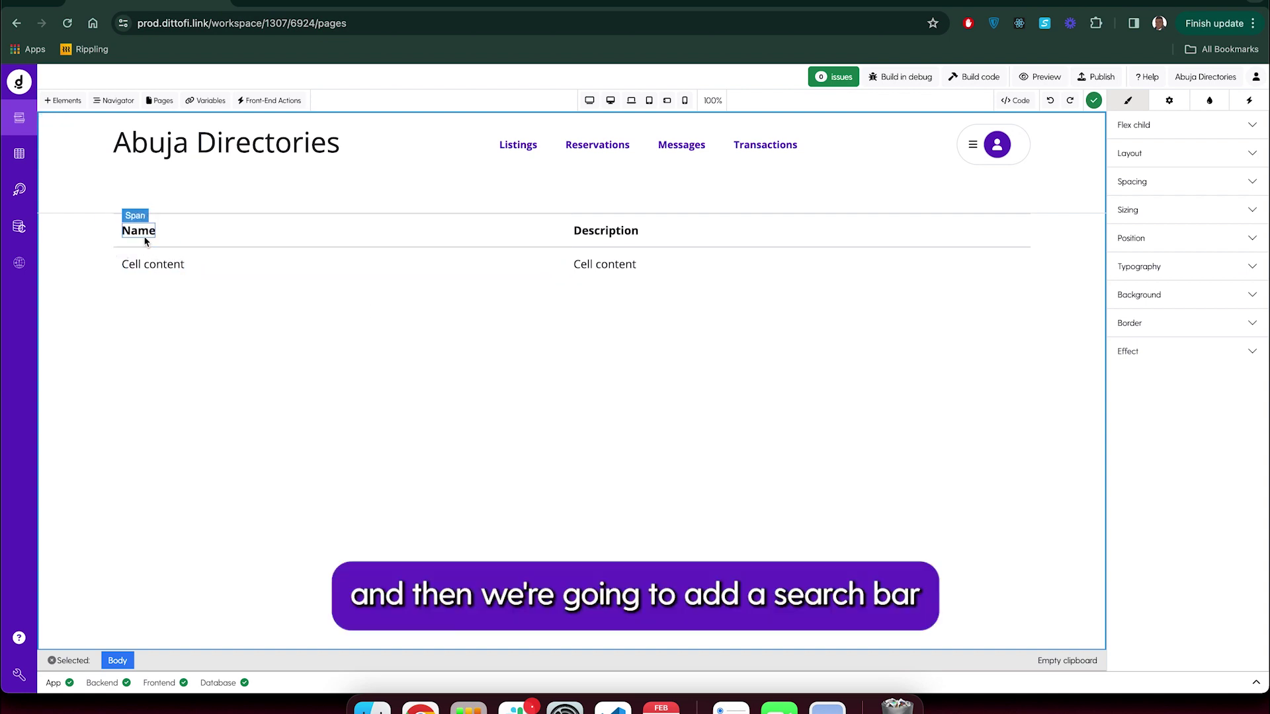
Select the whole table and give it the class mt-4.
left_click(202, 243)
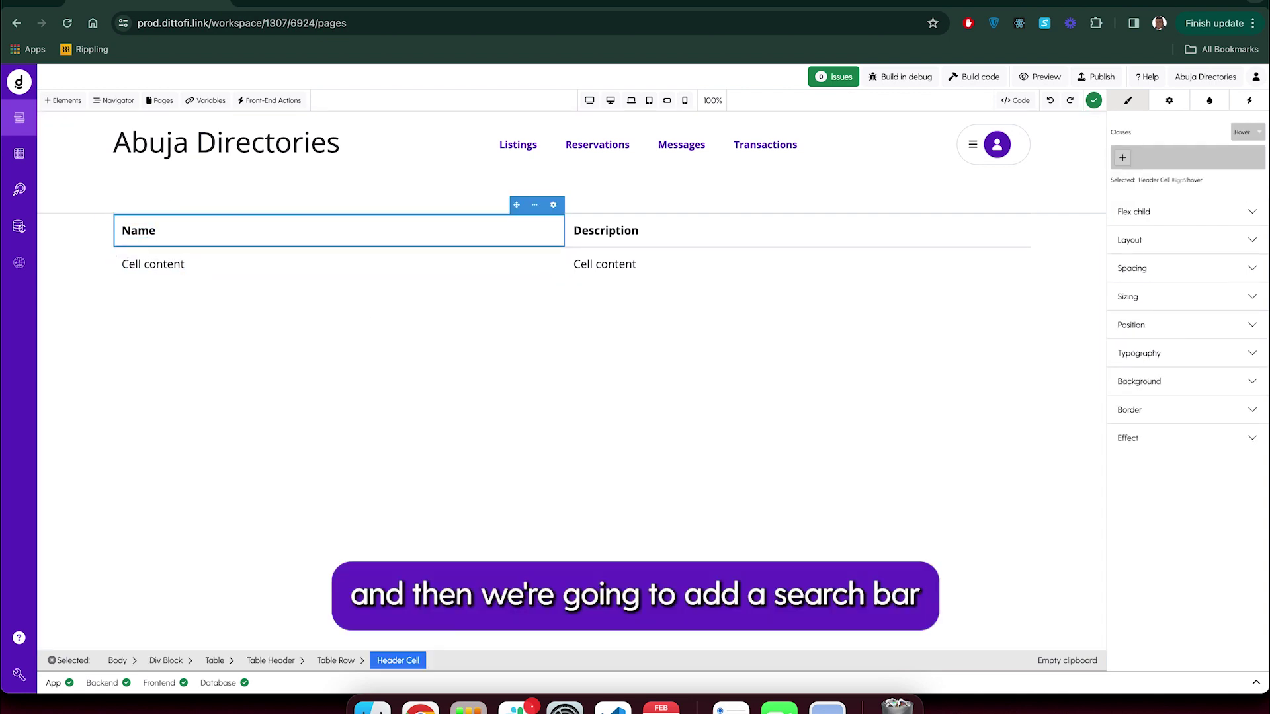
left_click(214, 660)
left_click(1151, 156)
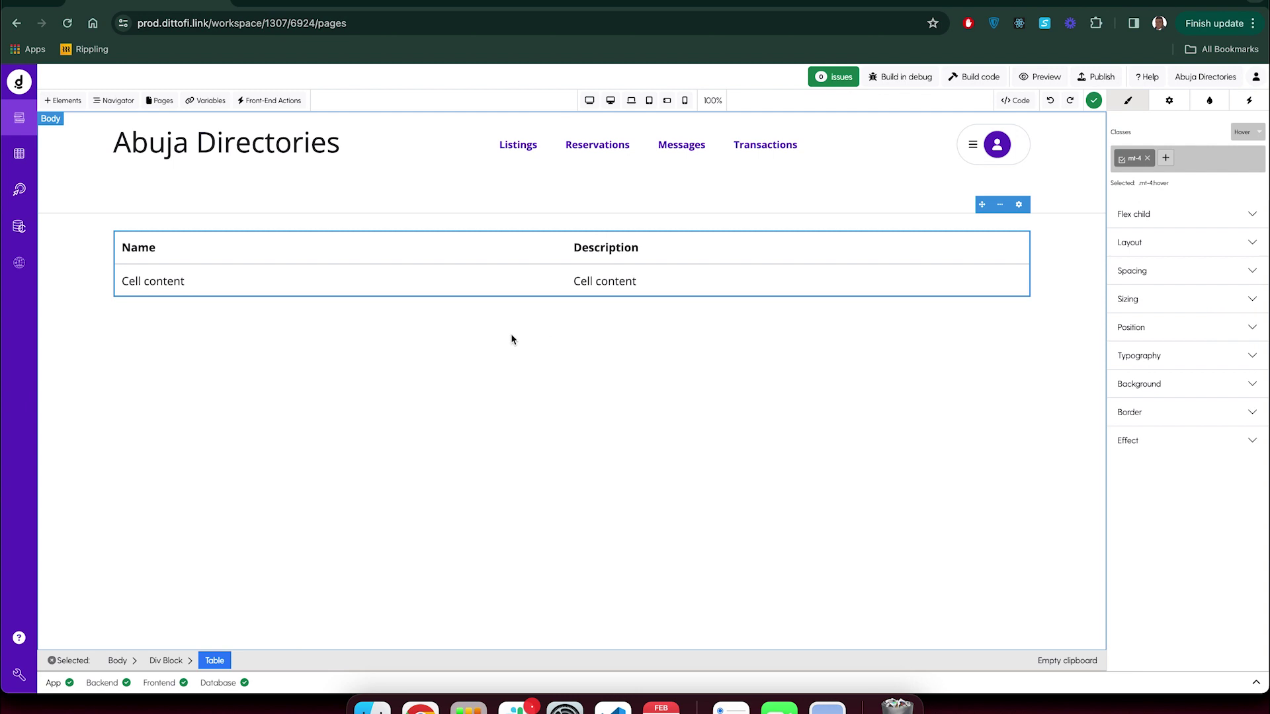
left_click(63, 101)
left_click(74, 205)
type("tex")
left_click_drag(90, 232, 392, 265)
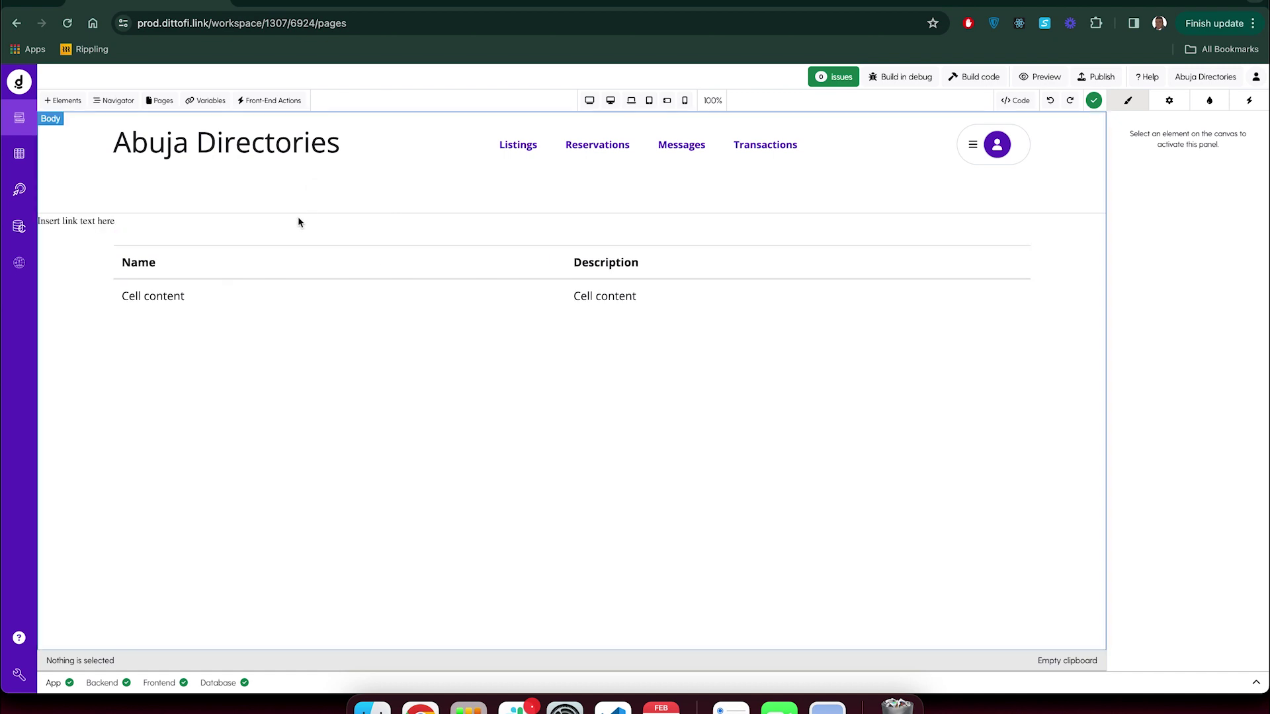
left_click(206, 216)
left_click(110, 224)
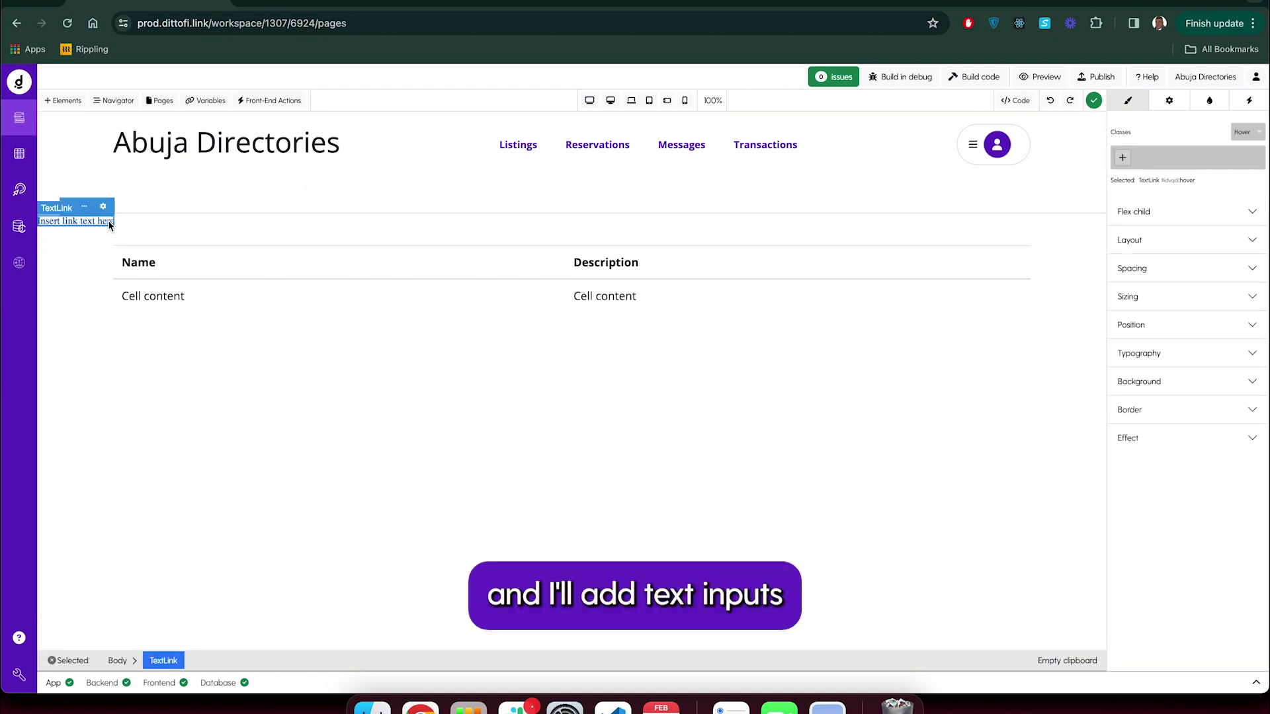
key("Delete")
Add a Text Input element to the page body, directly above the Div Block that holds the table.
left_click(62, 101)
left_click(99, 206)
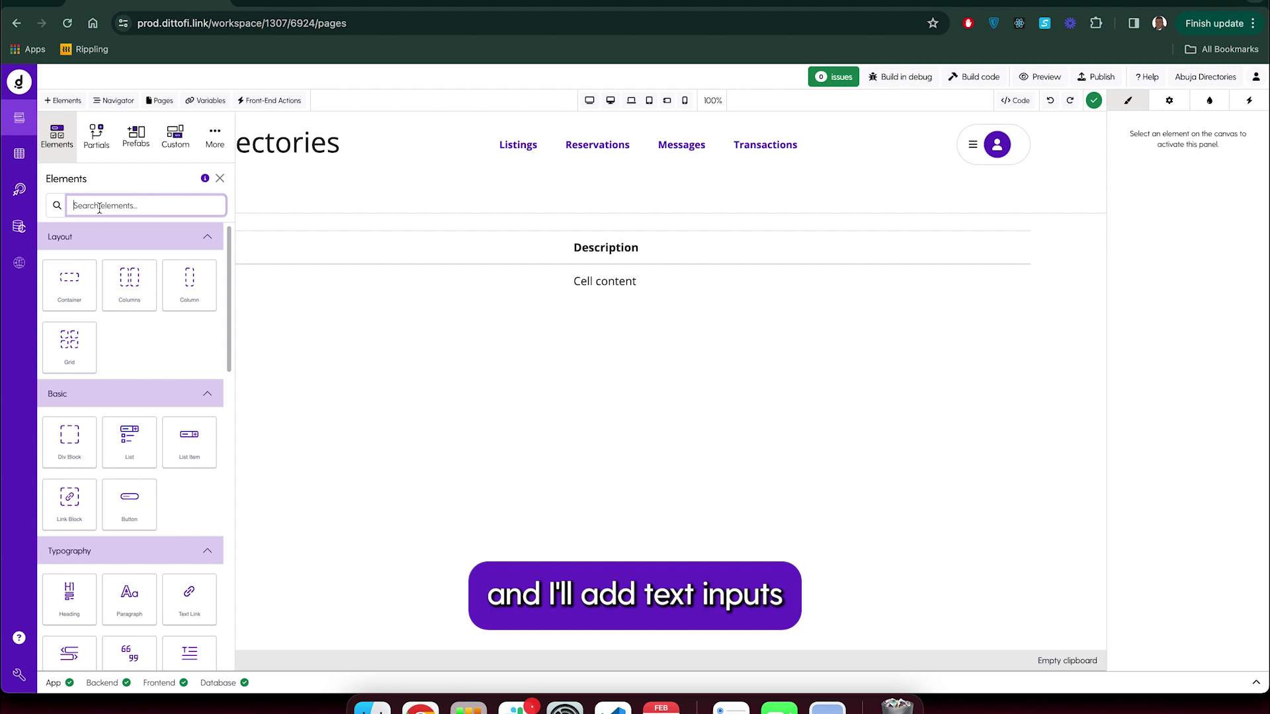
type("text")
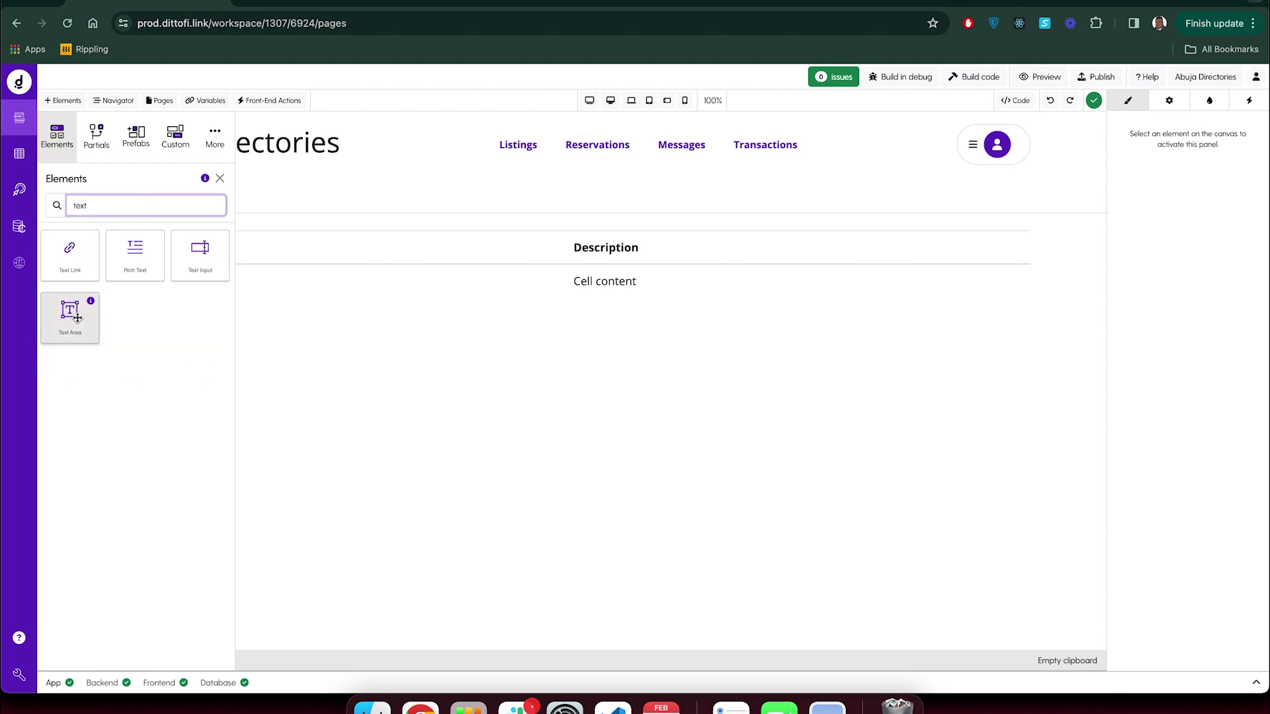
left_click_drag(184, 273, 371, 225)
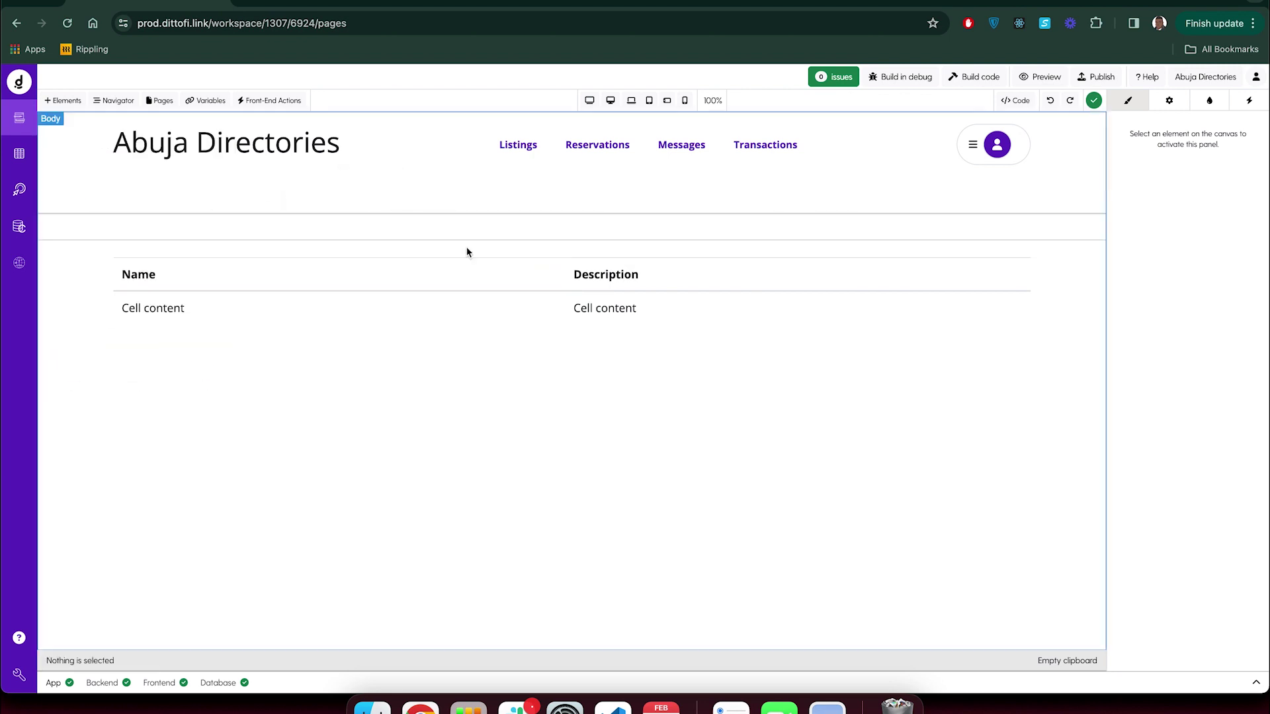
Cut the Text Input and paste it as the first item inside the container-lg Div Block, above the table.
left_click(528, 225)
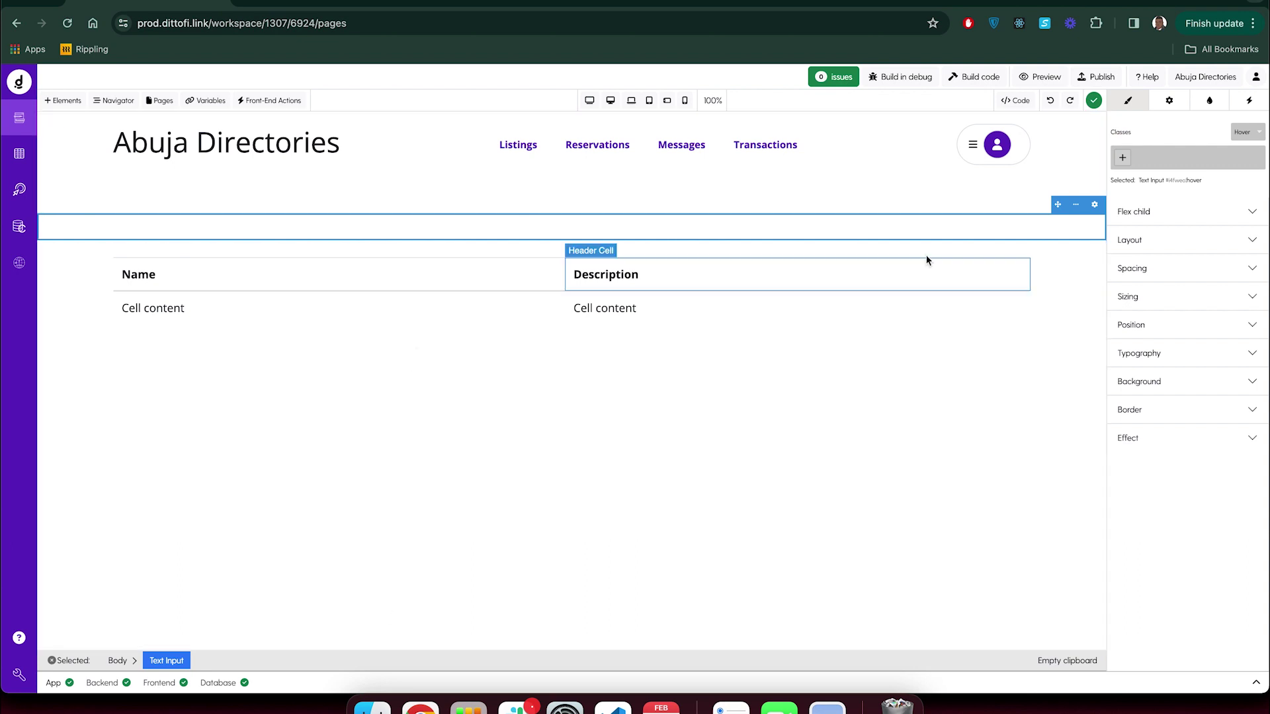
left_click(1076, 205)
left_click(1022, 268)
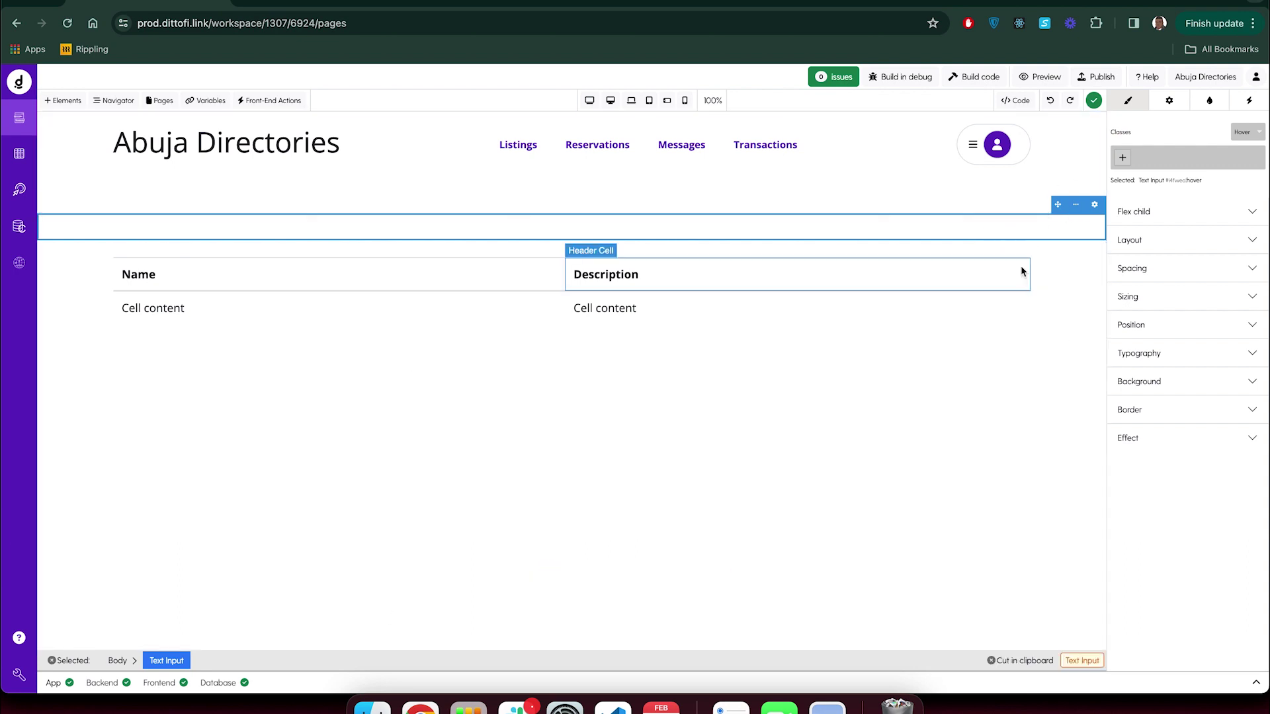
left_click(291, 284)
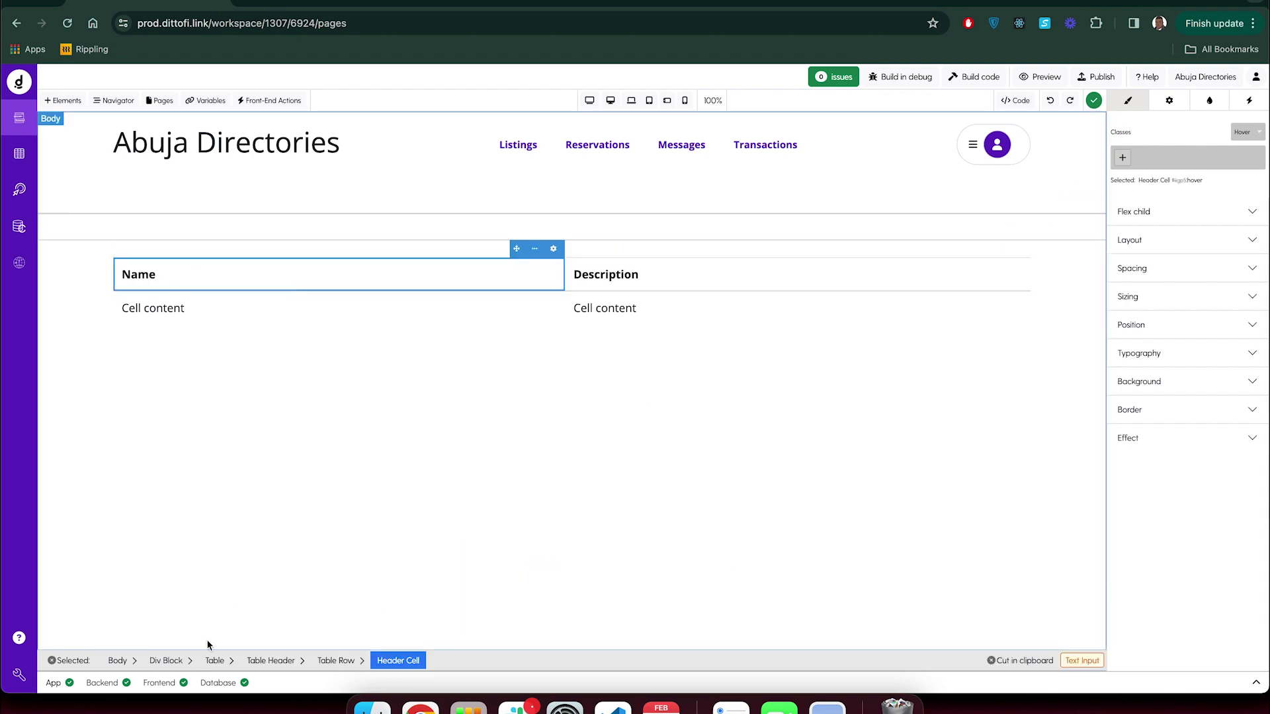
left_click(166, 660)
left_click(1014, 254)
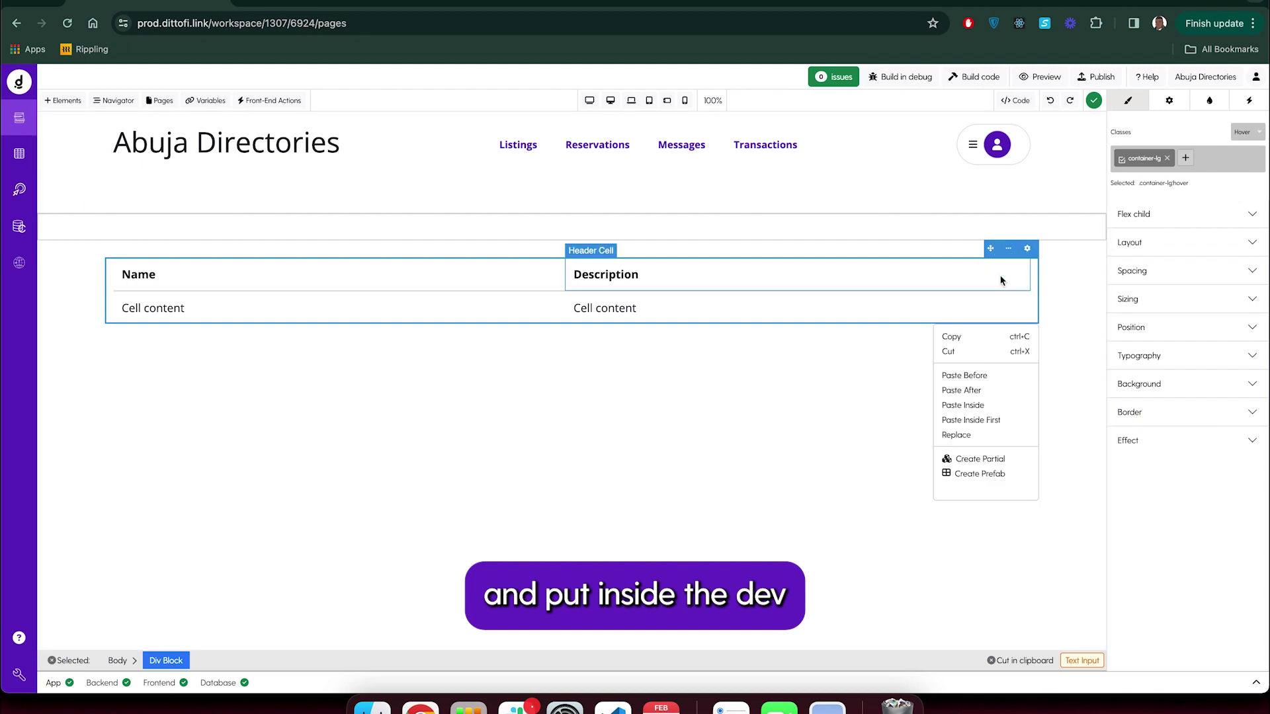
left_click(971, 421)
Add vertical padding to the Text Input by giving it the class py-3.
left_click(544, 232)
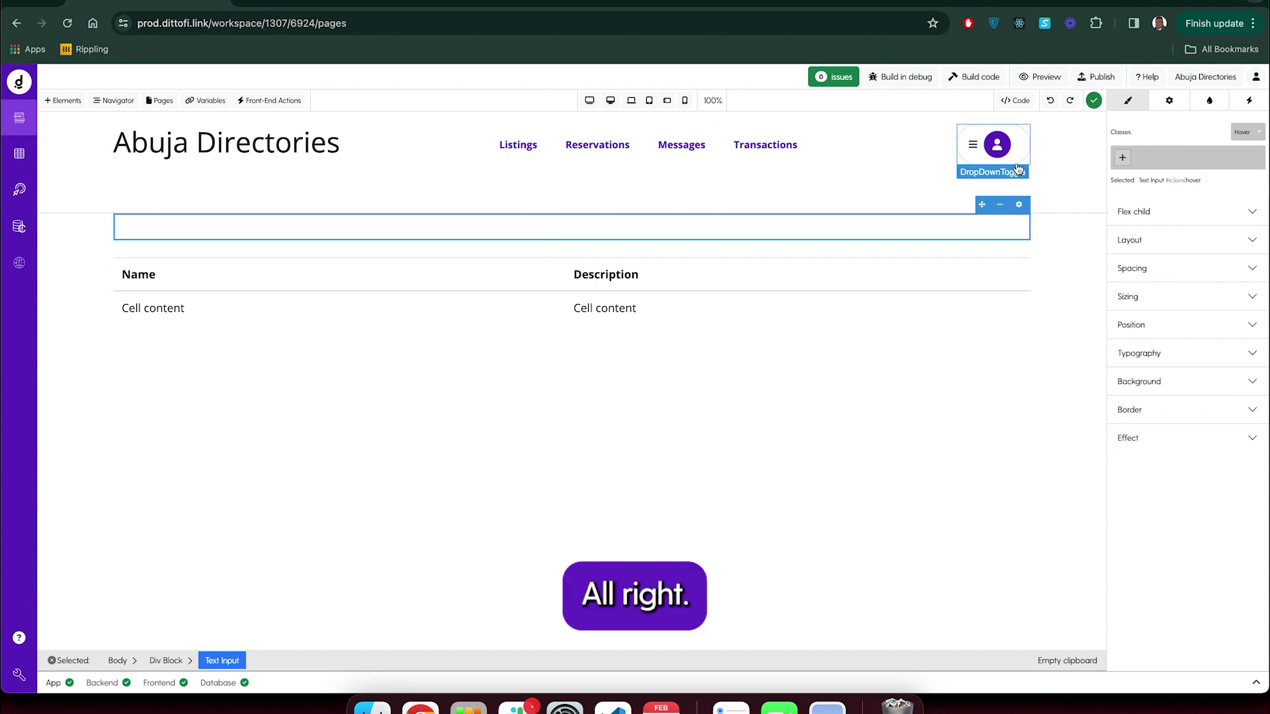
left_click(1122, 158)
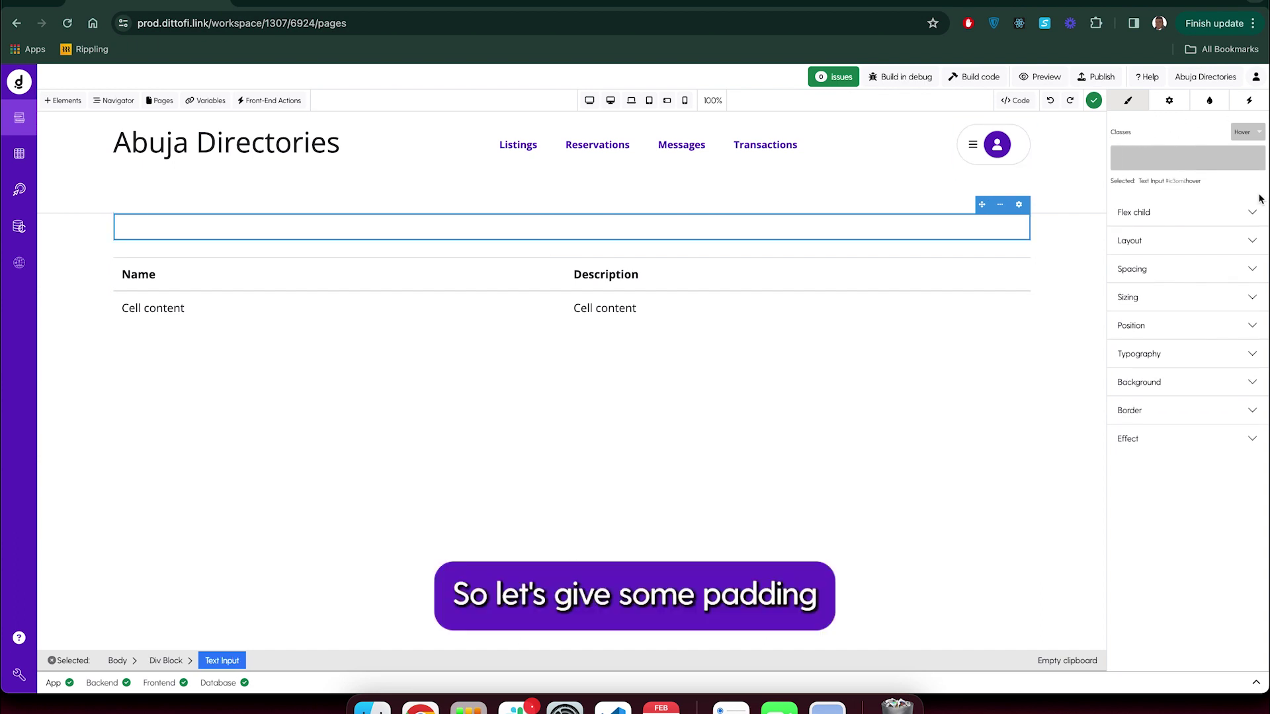
type("py-3")
key("Return")
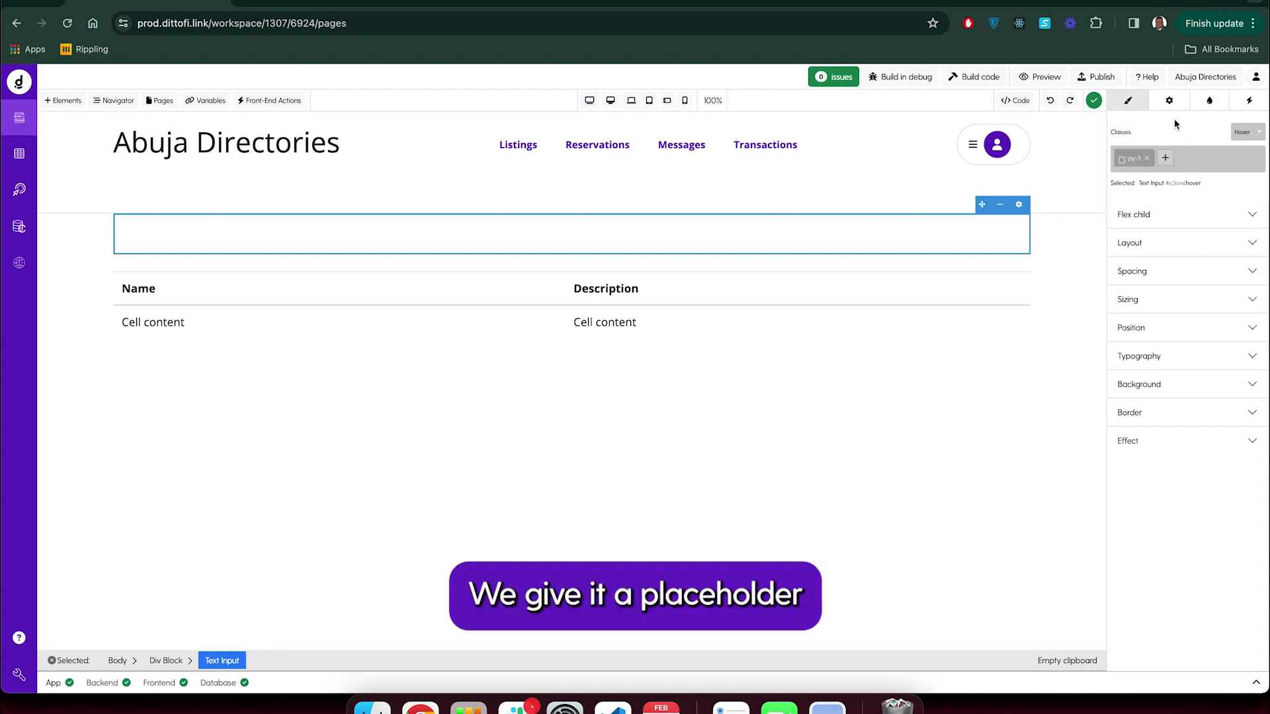
Set the Text Input's placeholder to "Search Listings...".
left_click(1169, 100)
left_click(1126, 200)
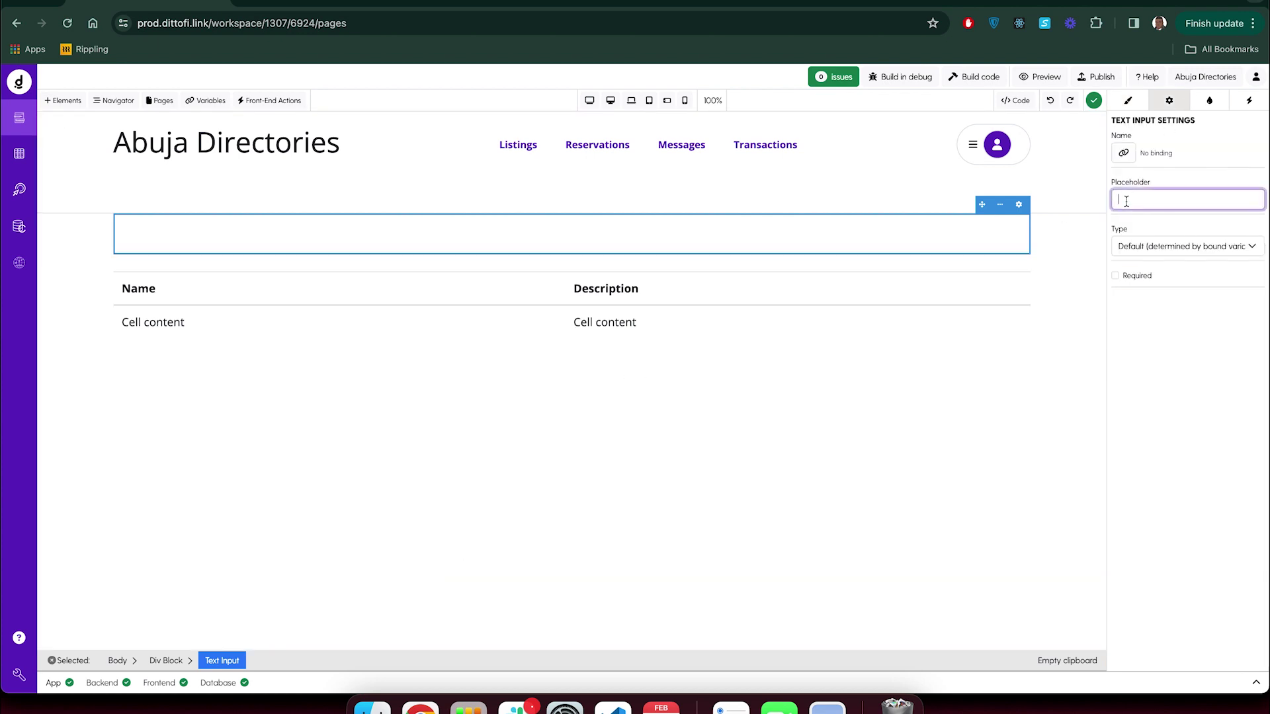
type("Search")
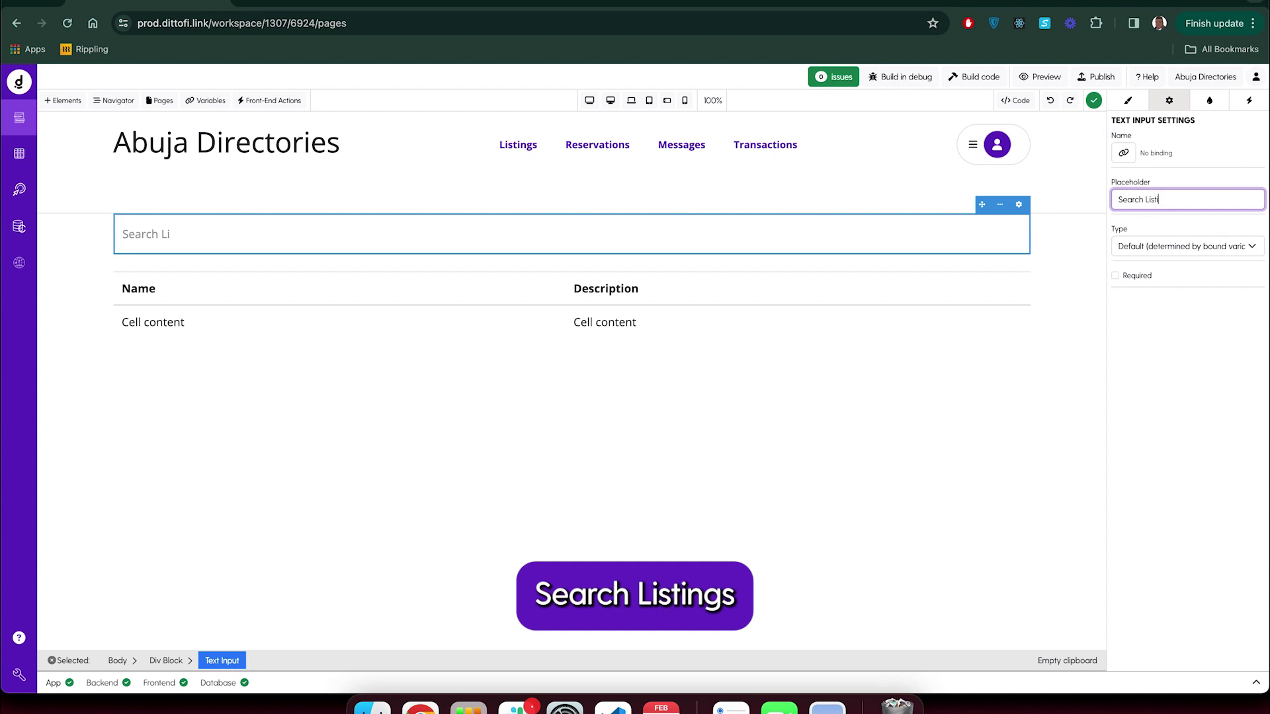
type("Listings...")
left_click(1101, 394)
left_click(338, 235)
left_click(21, 161)
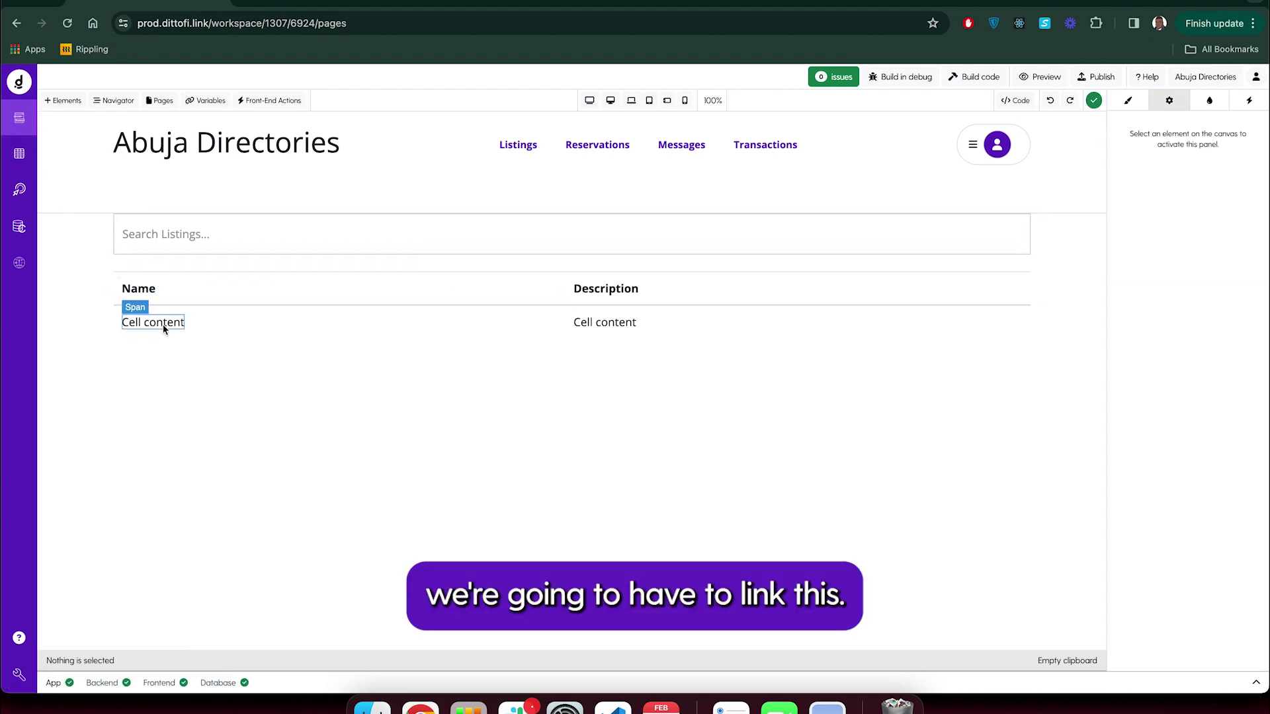
Create a Text app variable named searchField and save it.
left_click(205, 238)
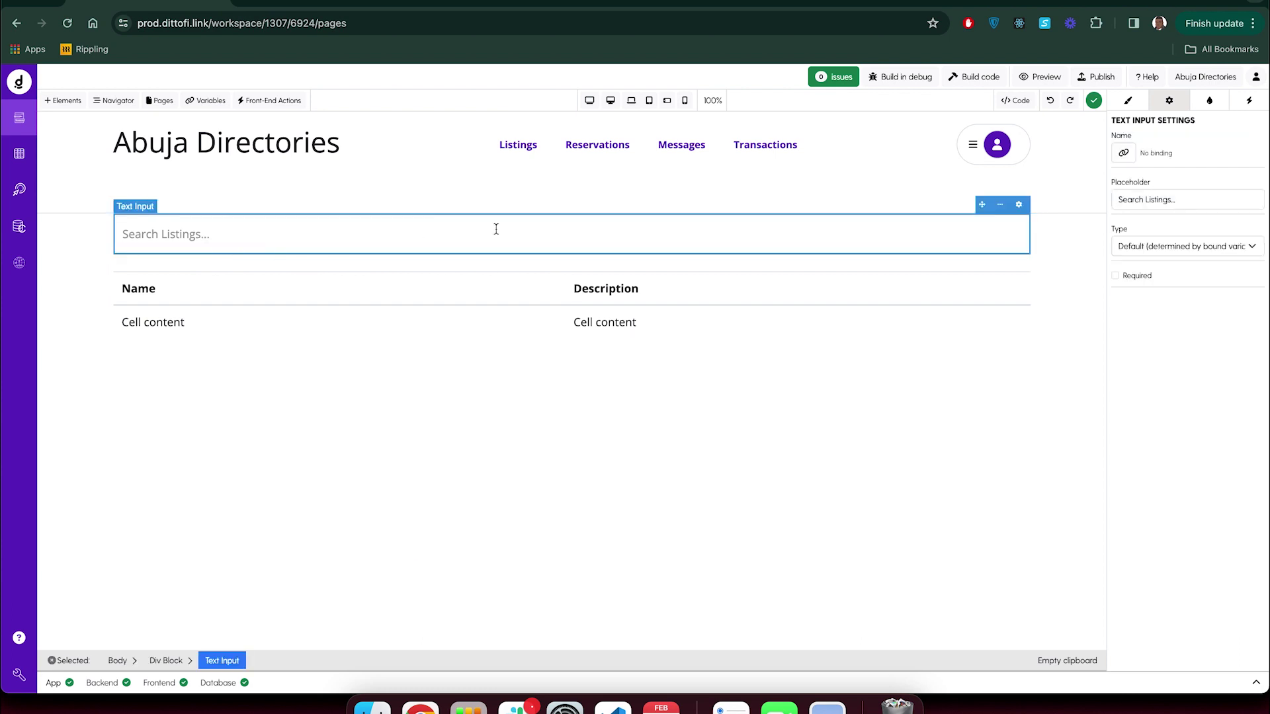
left_click(206, 101)
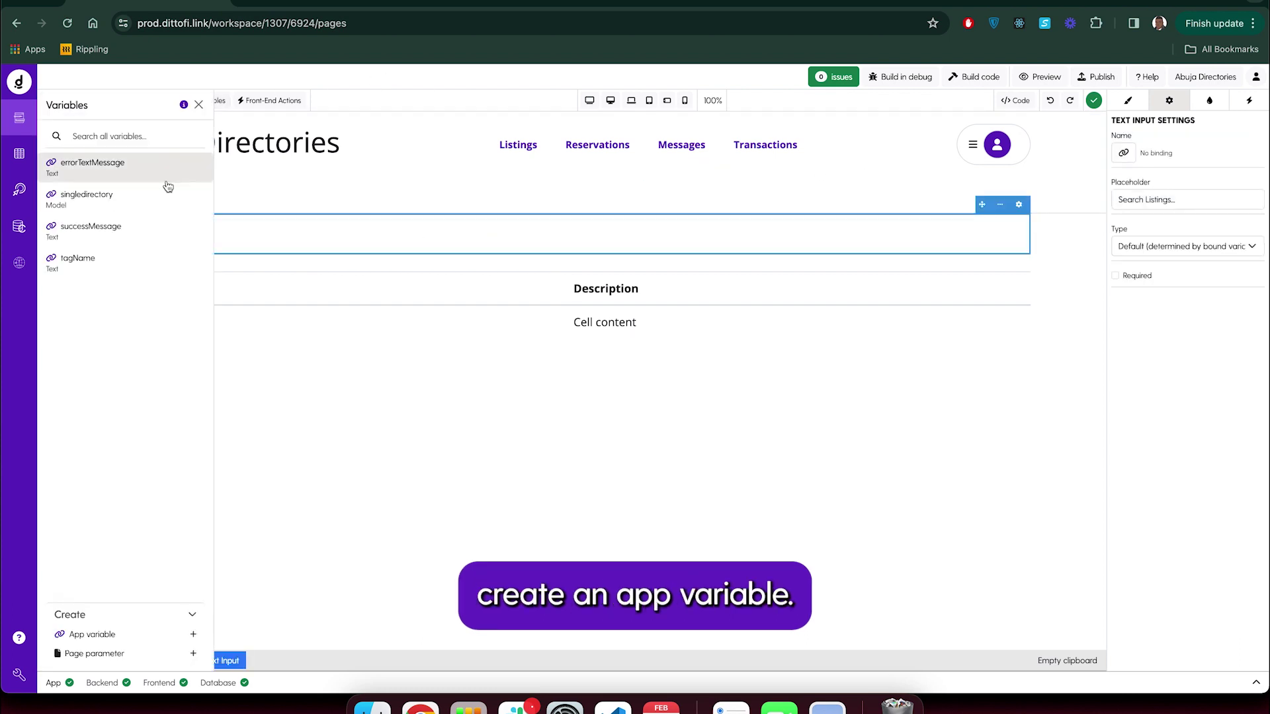
left_click(117, 635)
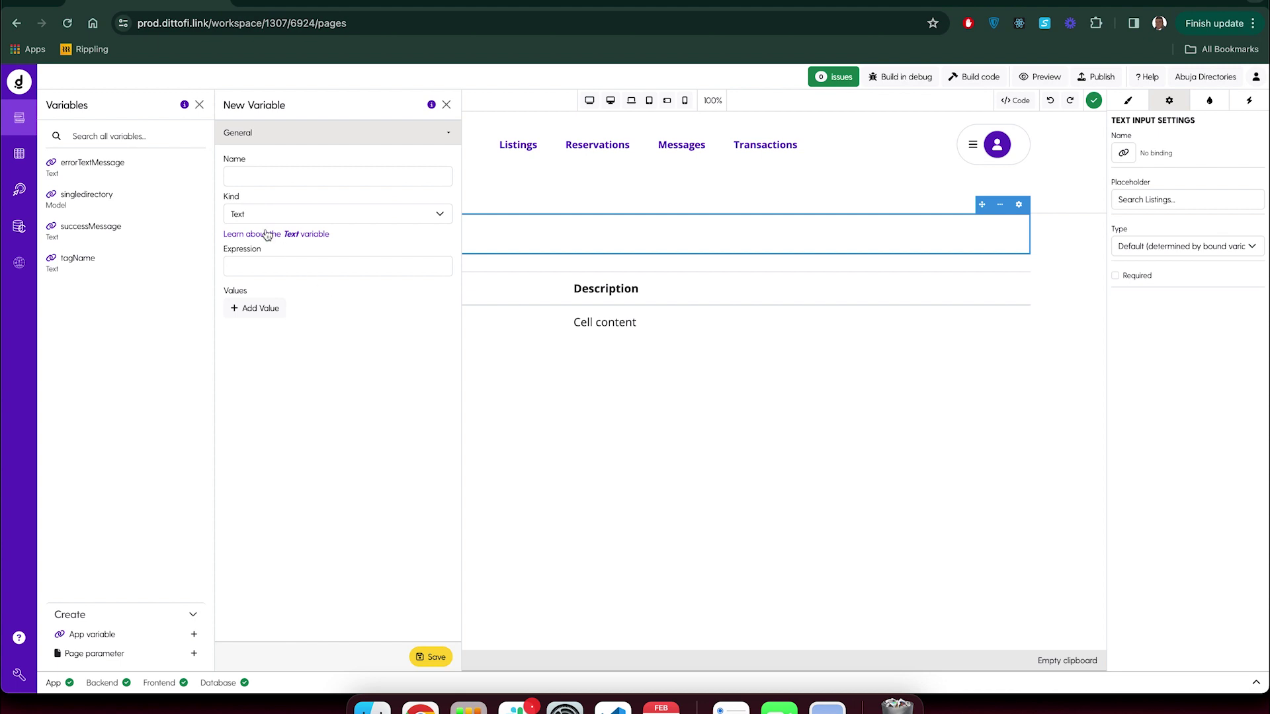
left_click(249, 177)
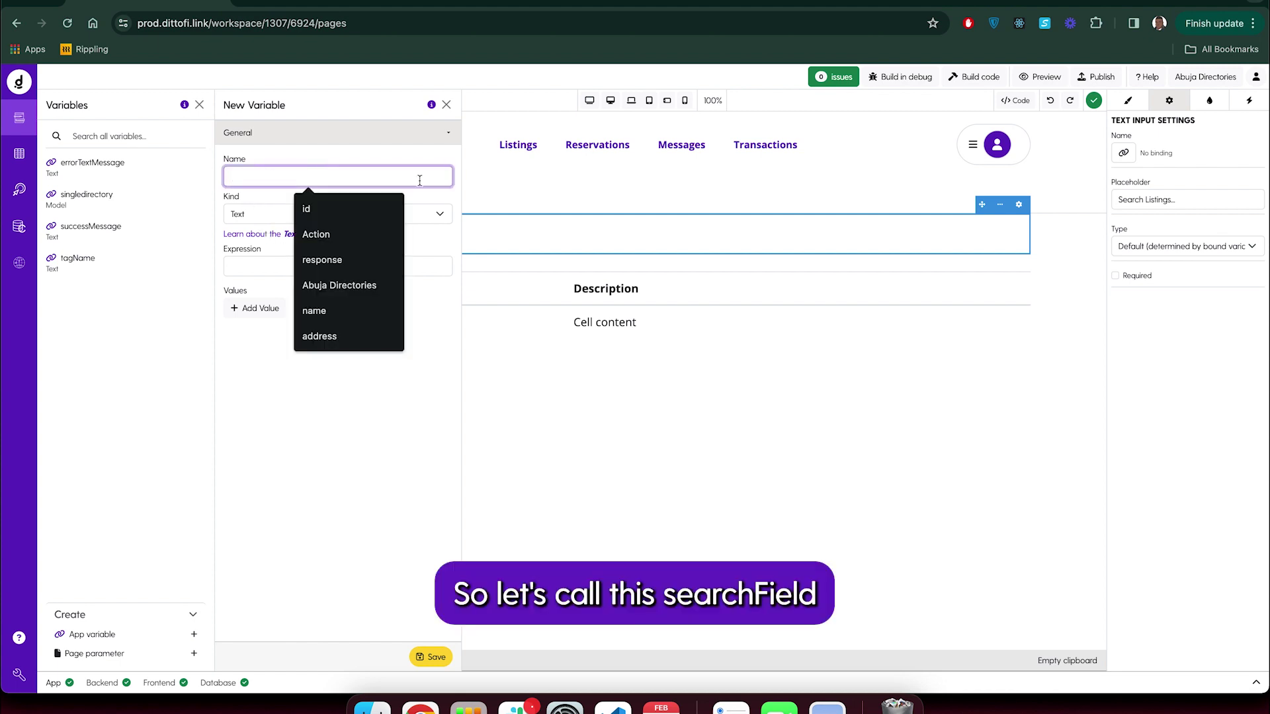
type("ea")
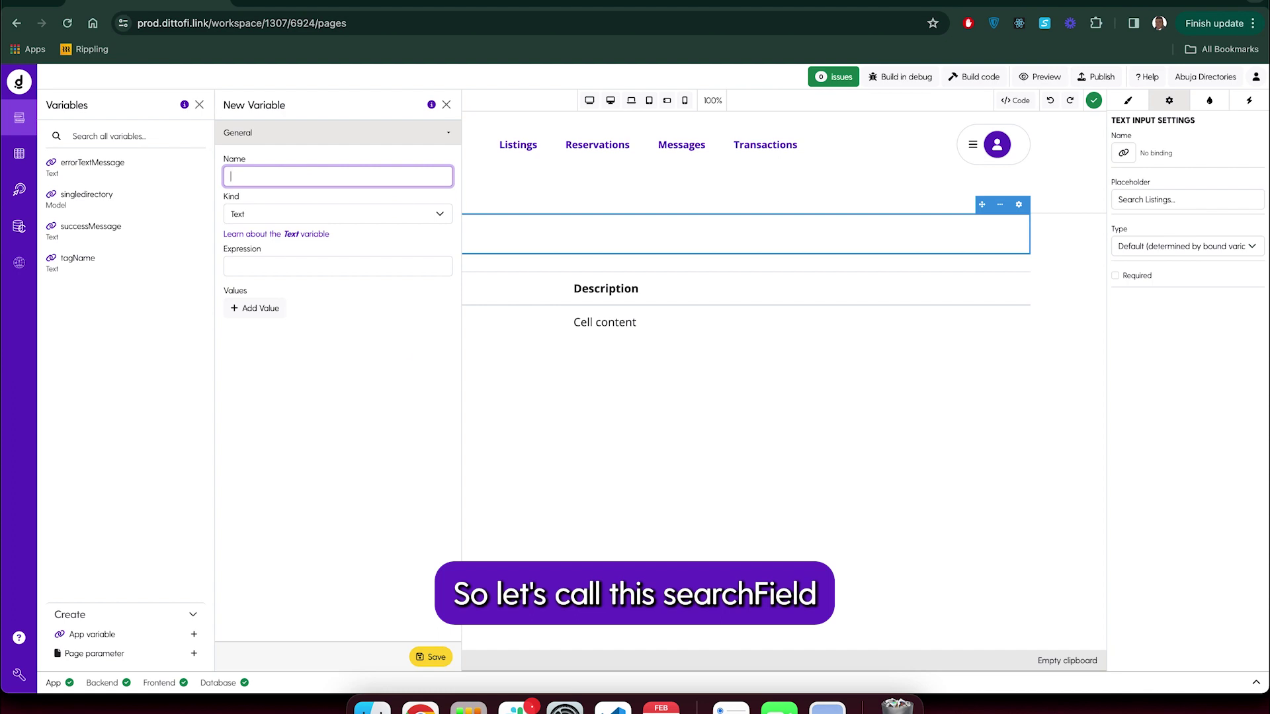
type("searchField")
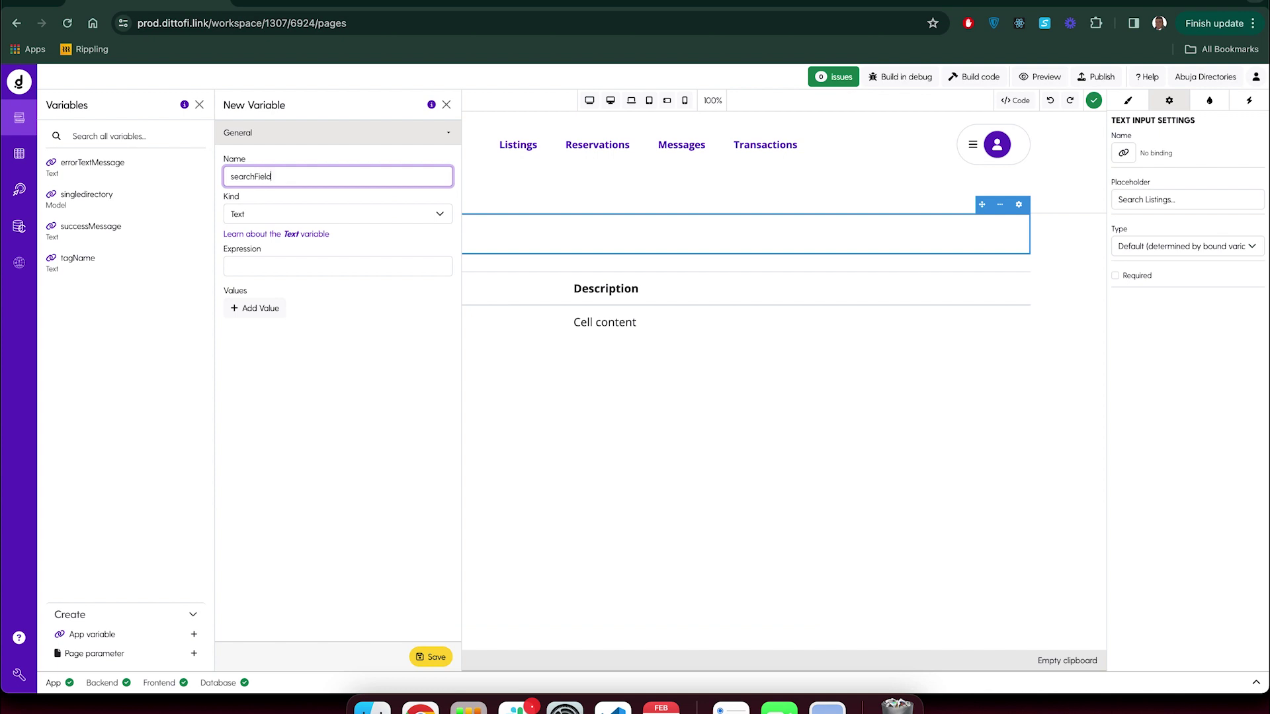
key("super+a")
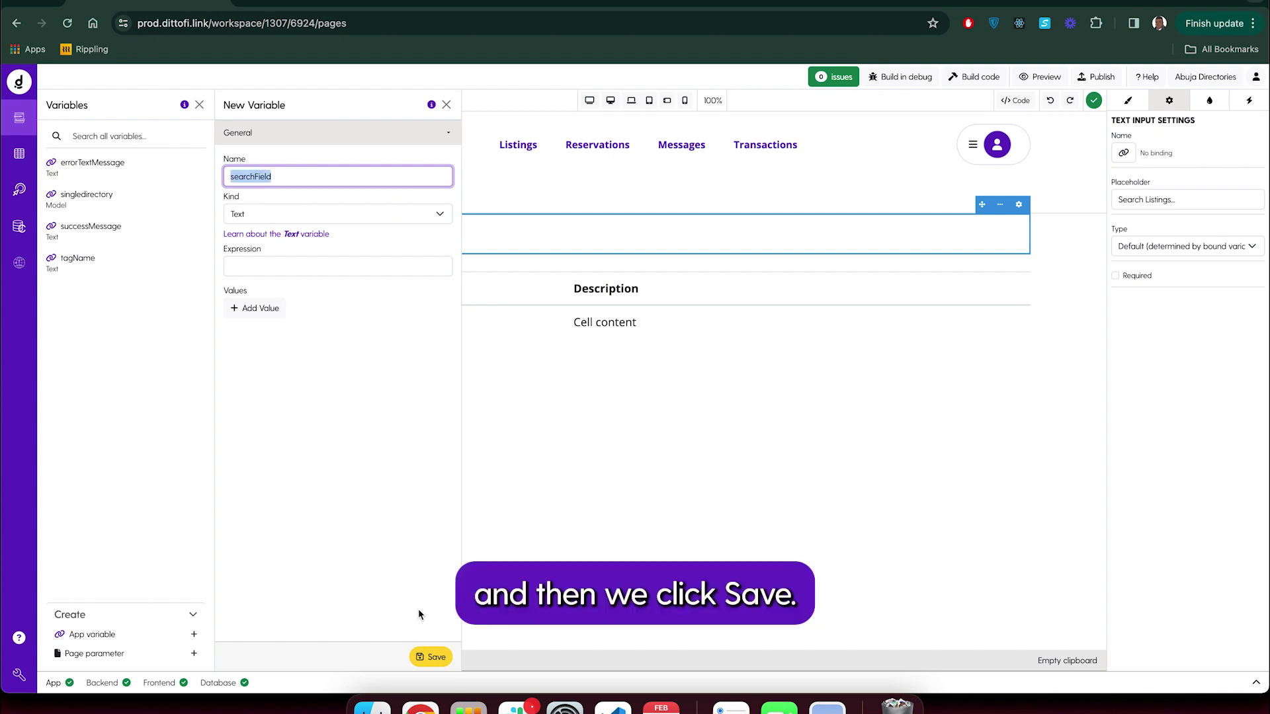
left_click(431, 653)
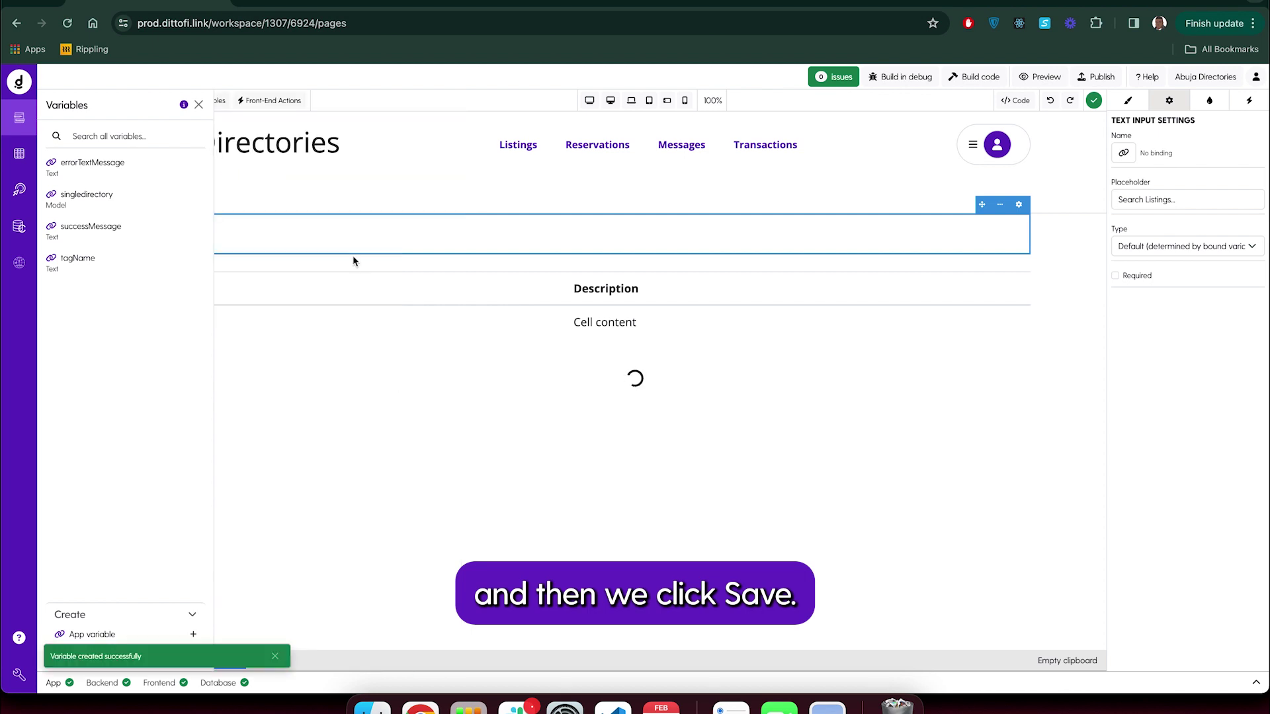
left_click(199, 105)
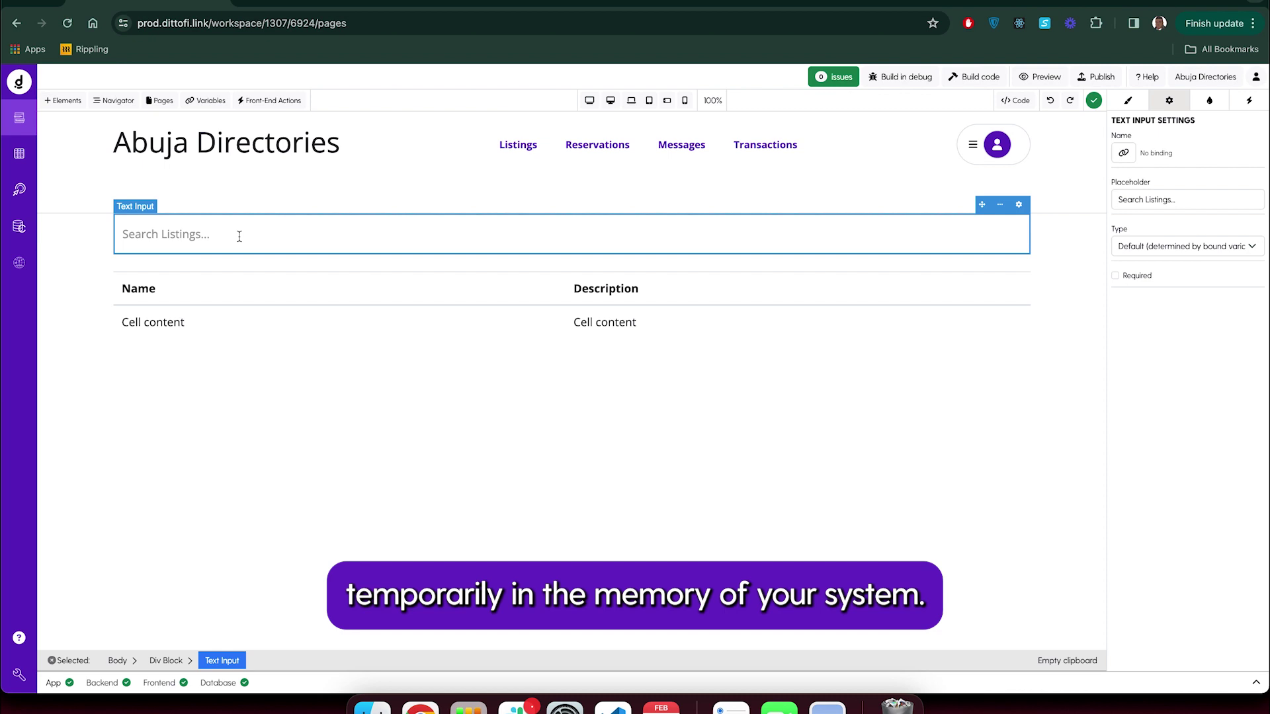
Bind the name of the search Text Input to the searchField variable.
left_click(1124, 153)
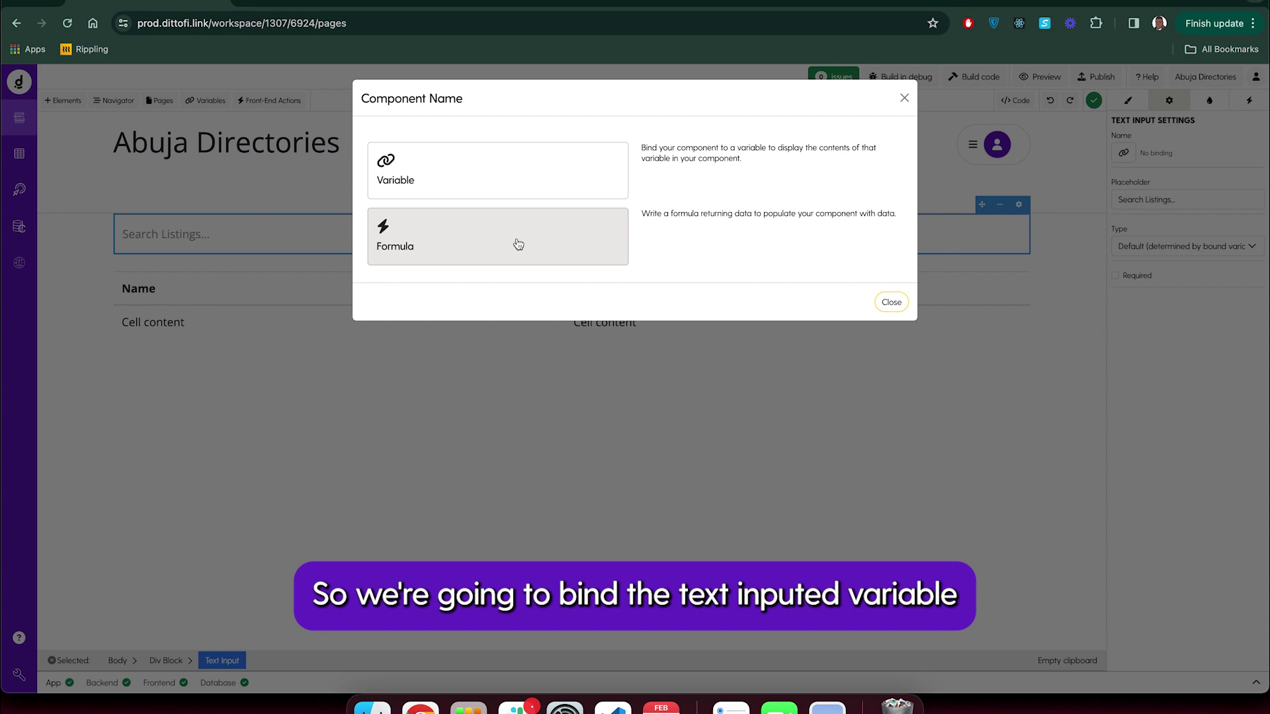
left_click(471, 184)
left_click(428, 140)
type("searchField")
left_click(420, 181)
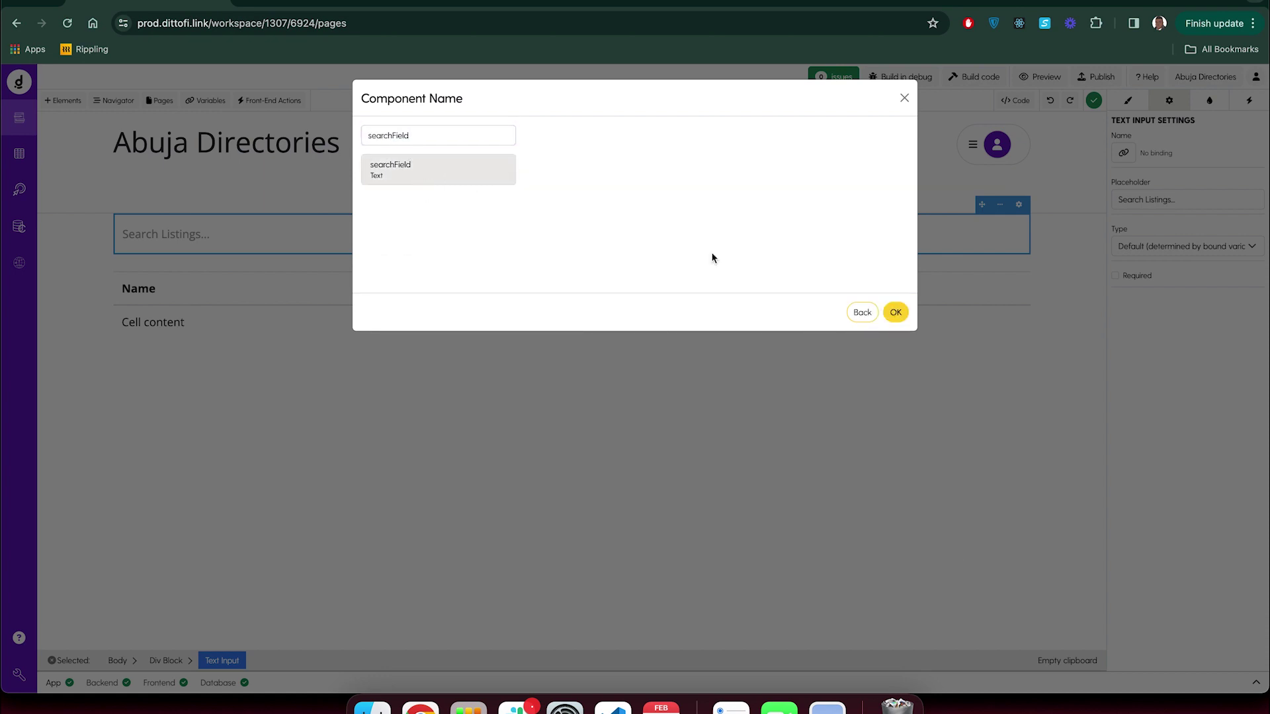
left_click(894, 312)
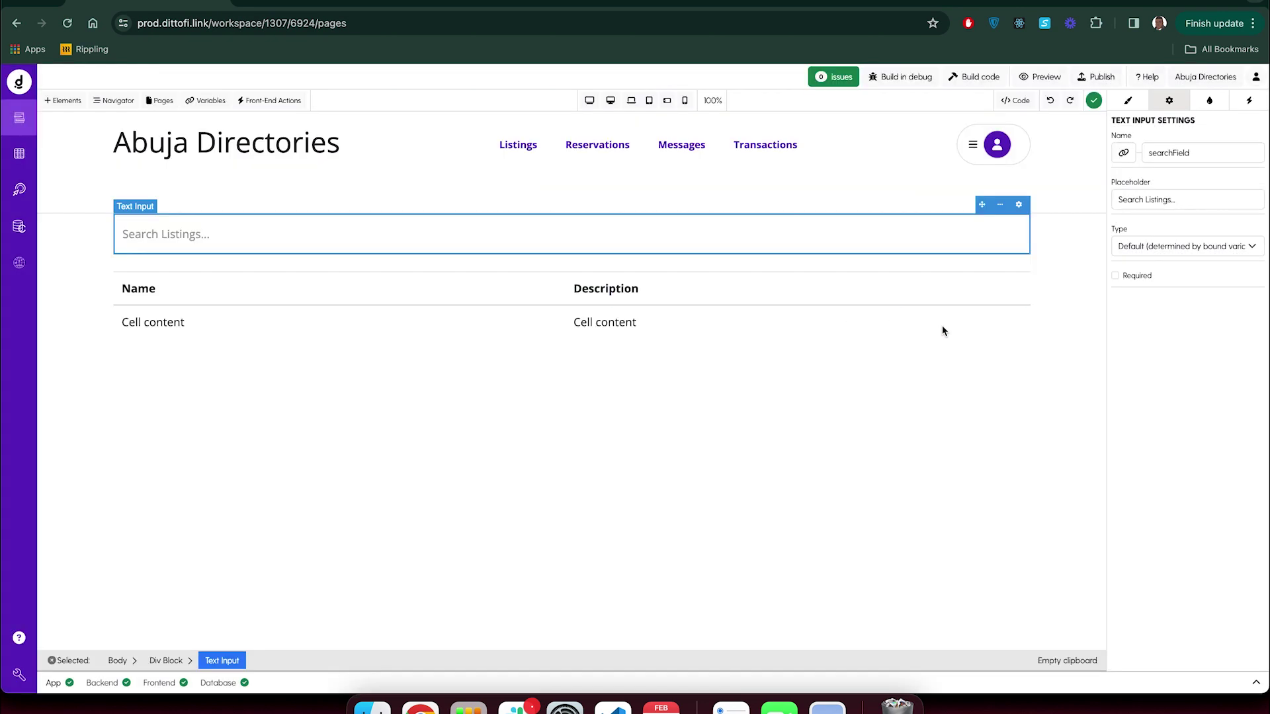
left_click(361, 286)
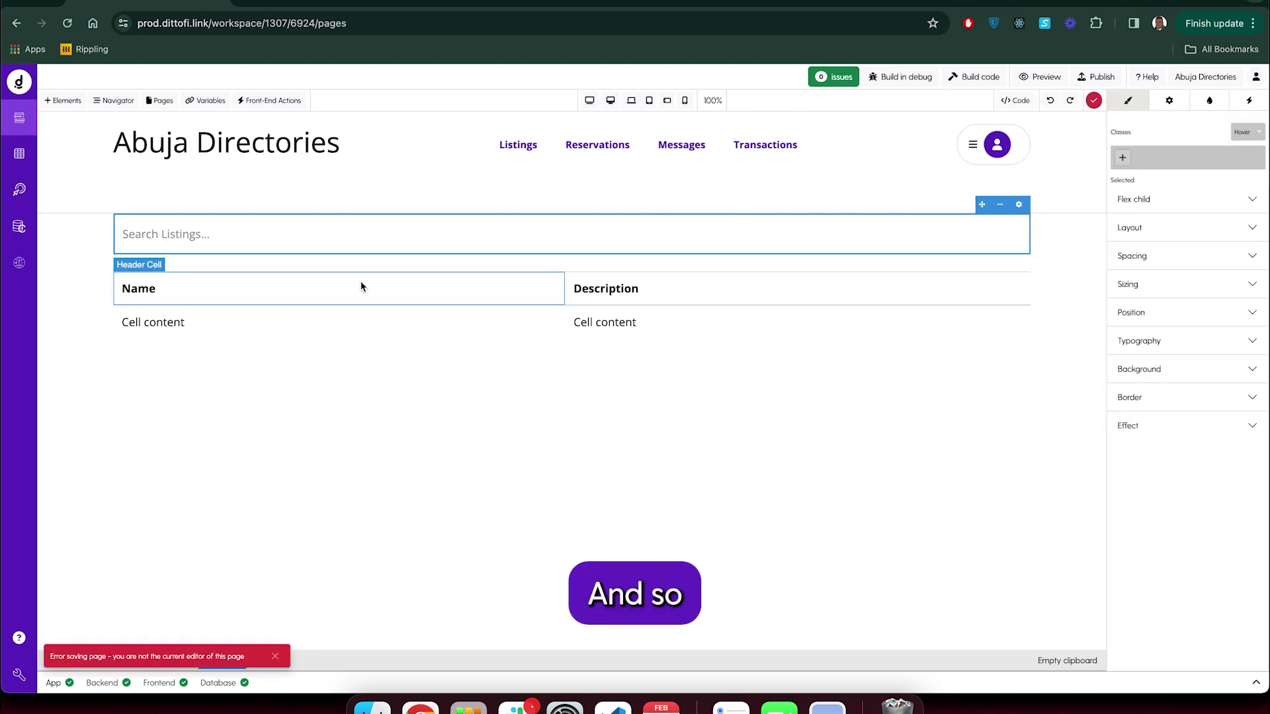
left_click(275, 656)
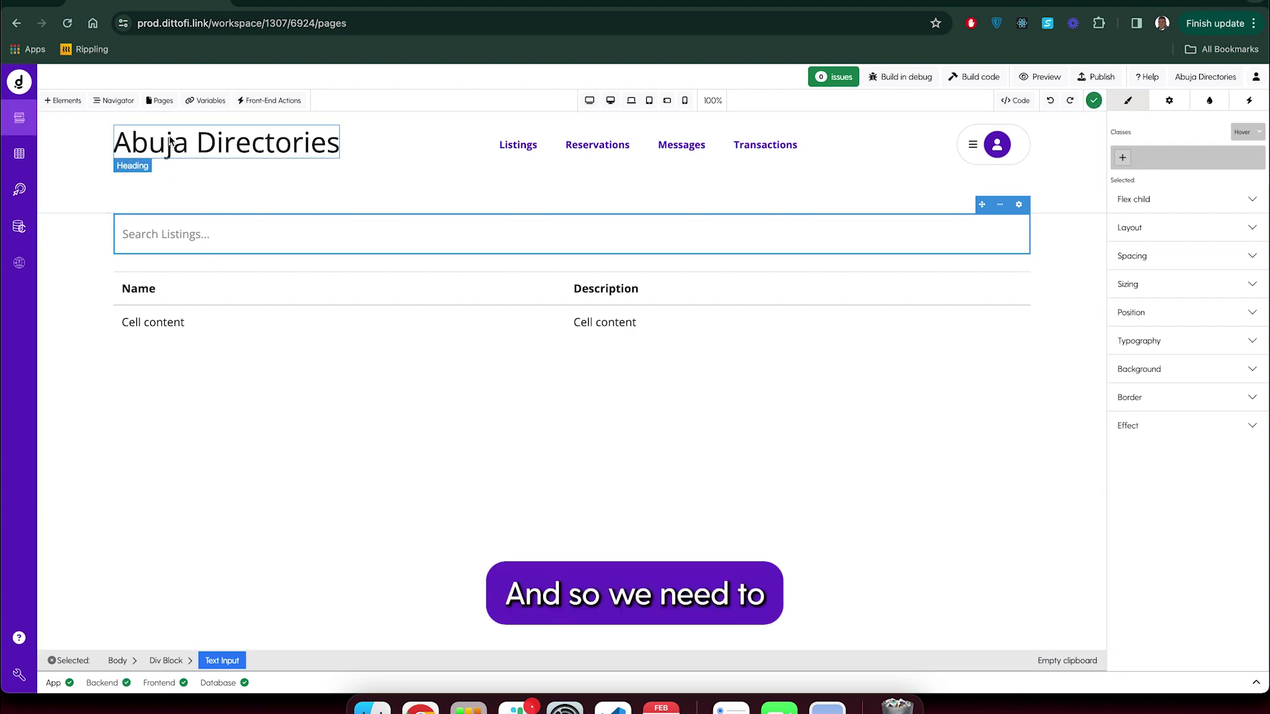
Create a back-end action named Get_directory_for_search and give it an Endpoint trigger.
left_click(20, 184)
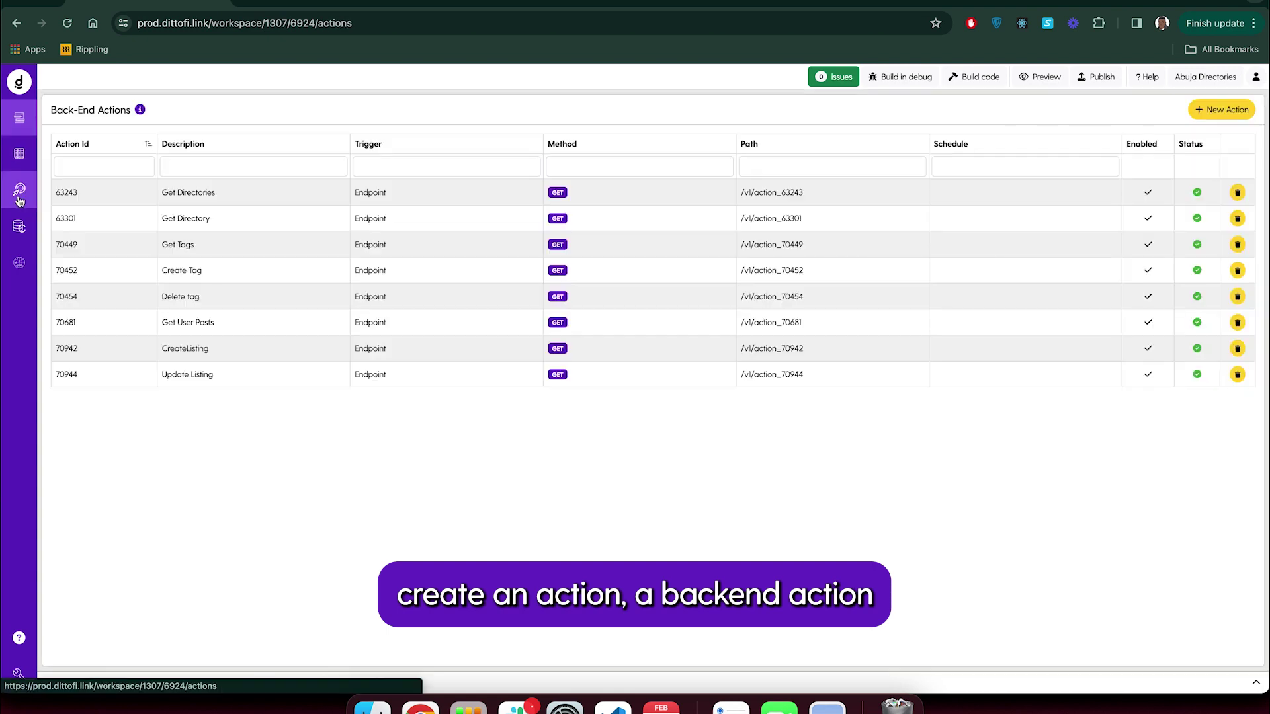
left_click(1207, 110)
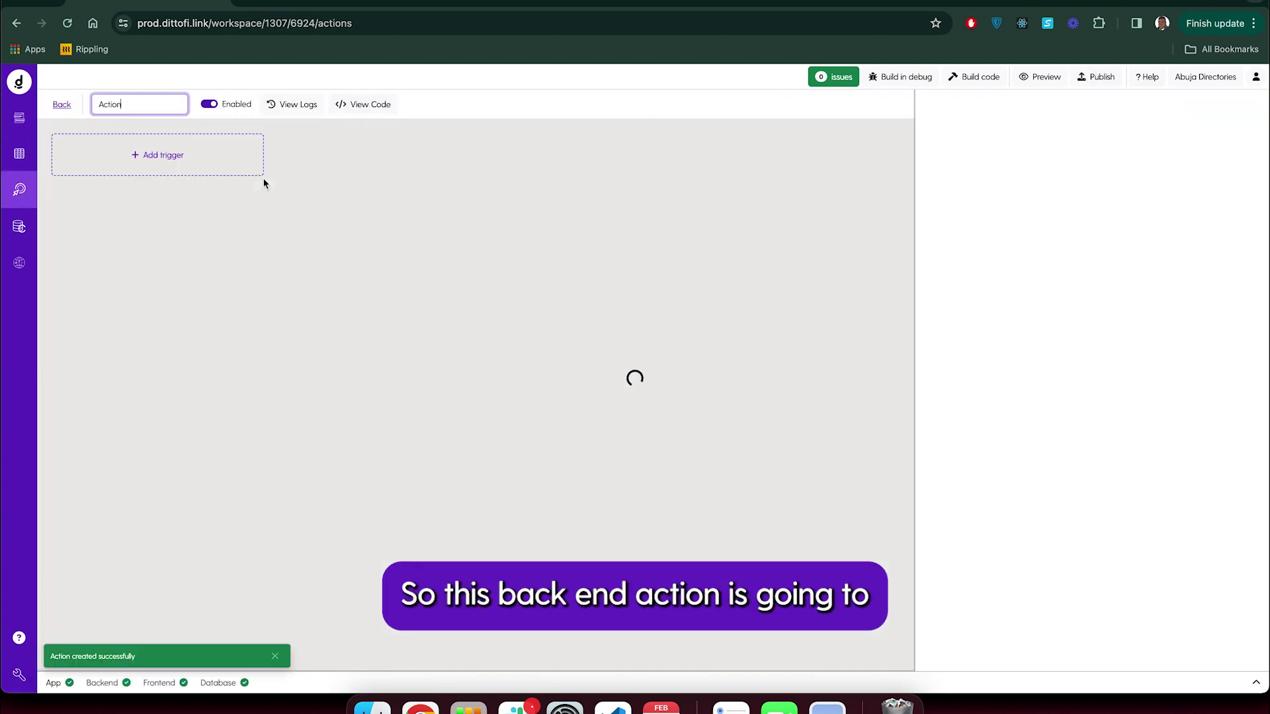
double_click(126, 104)
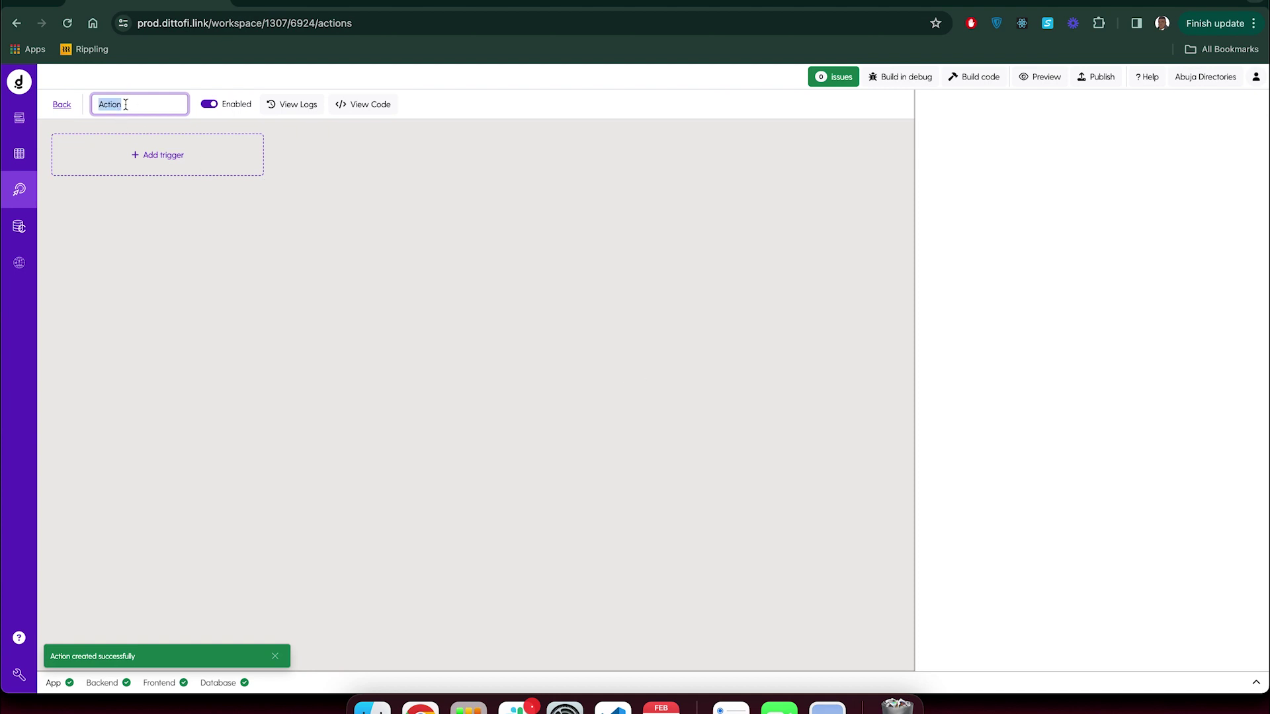
type("Get")
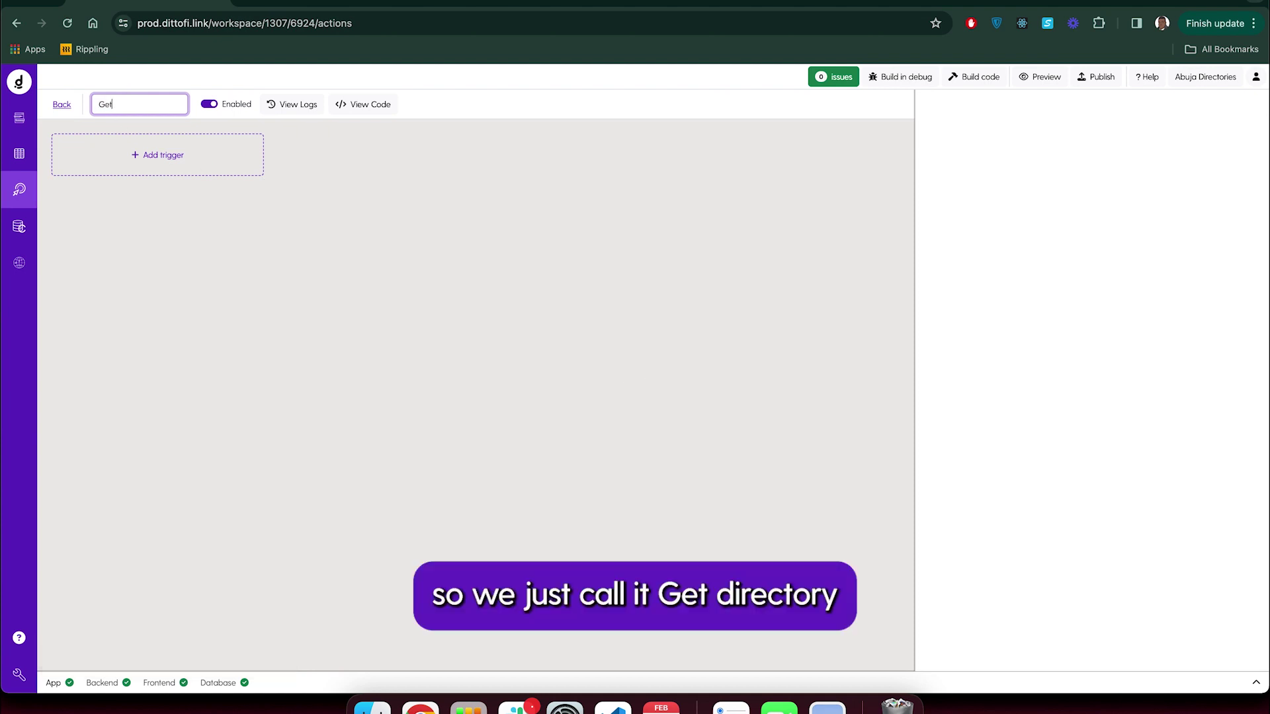
type("_directory")
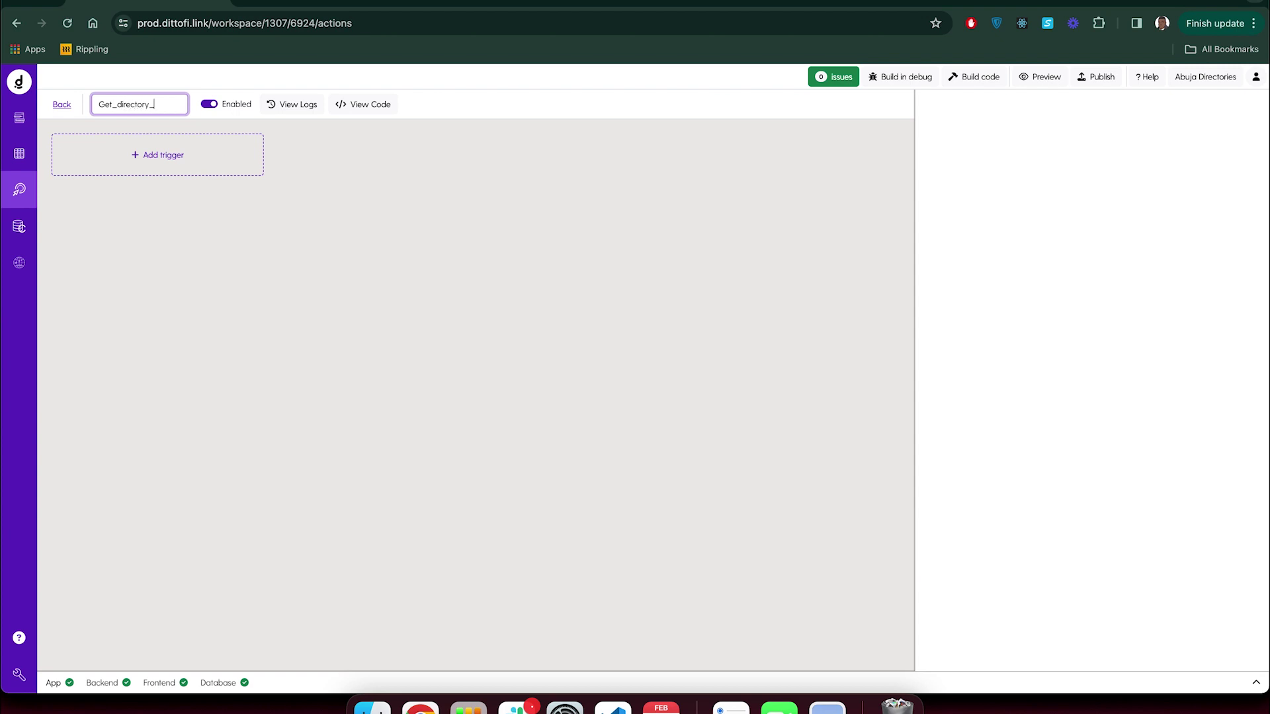
type("_for_search")
key("Return")
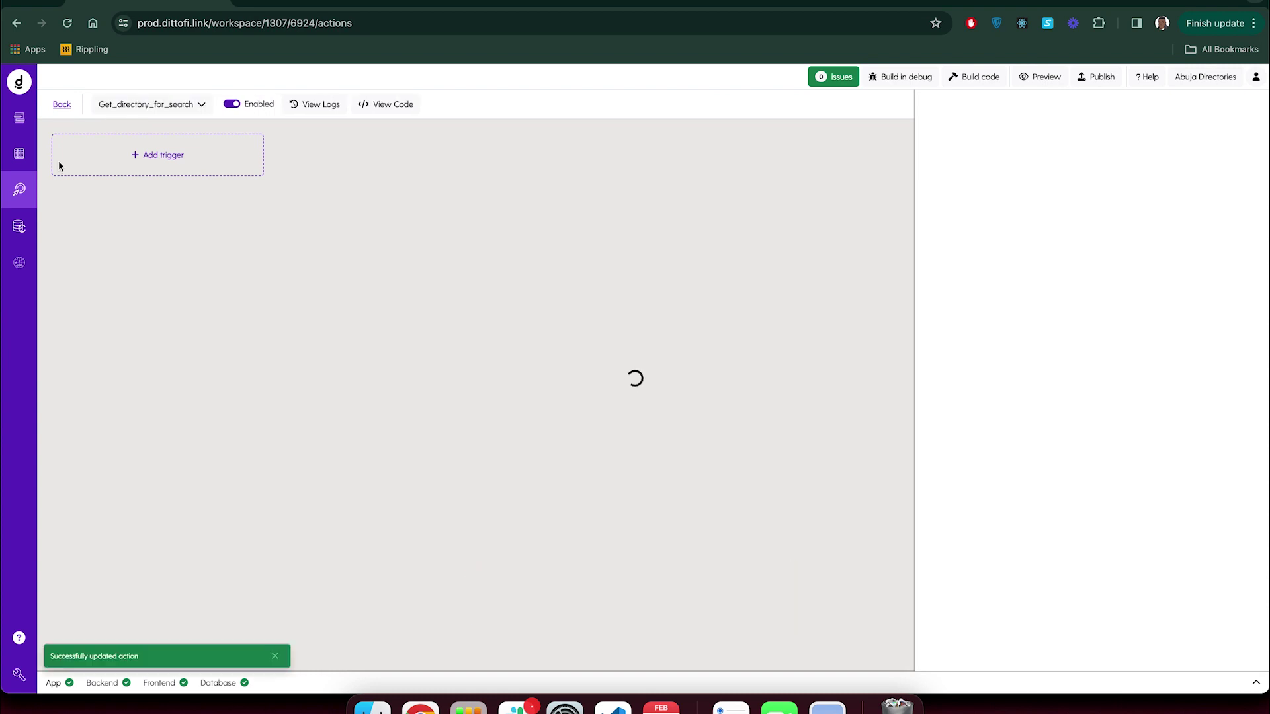
left_click(157, 155)
left_click(113, 190)
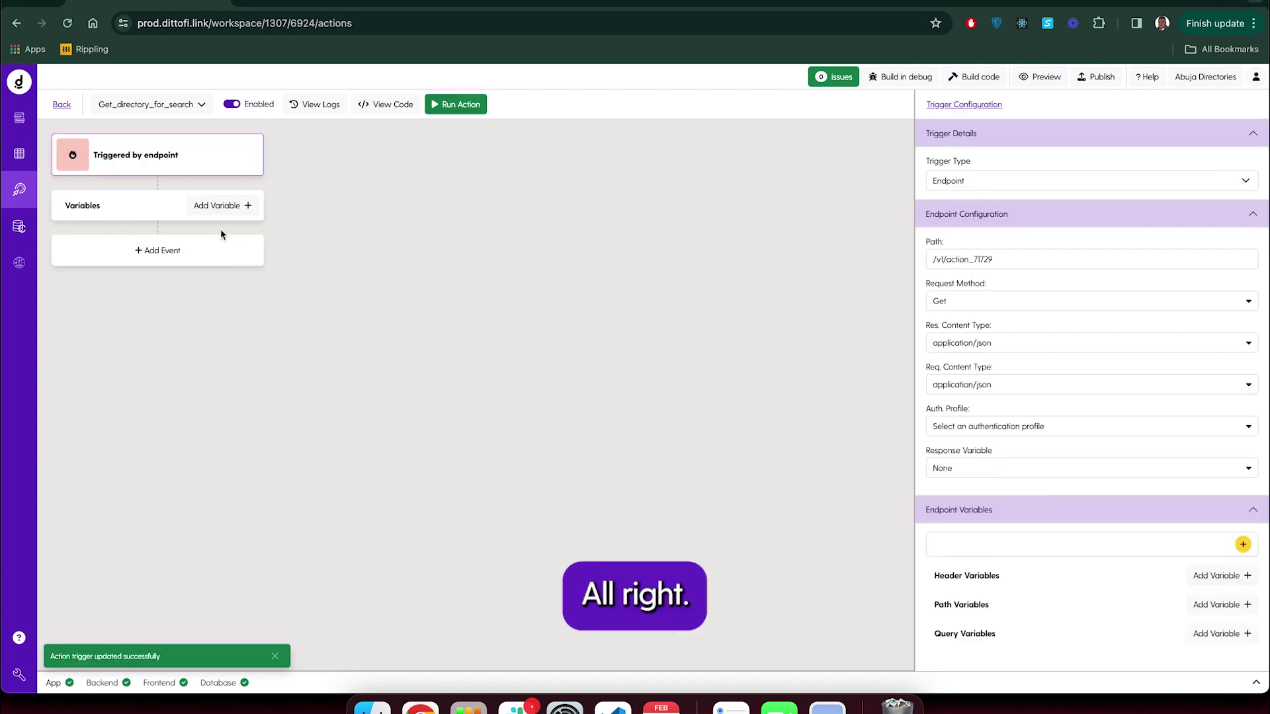
Define a new Collection variable named response for the action, based on the Directory model.
left_click(212, 205)
left_click(540, 137)
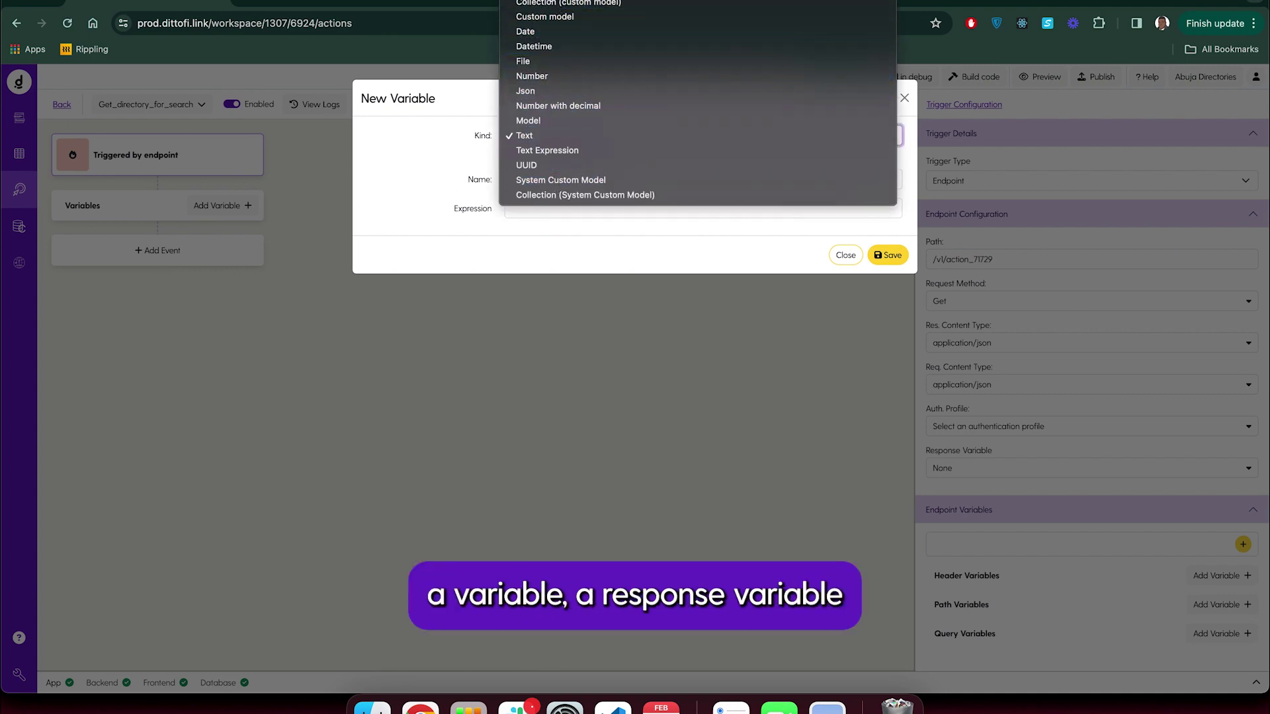
left_click(549, 3)
left_click(539, 178)
type("re")
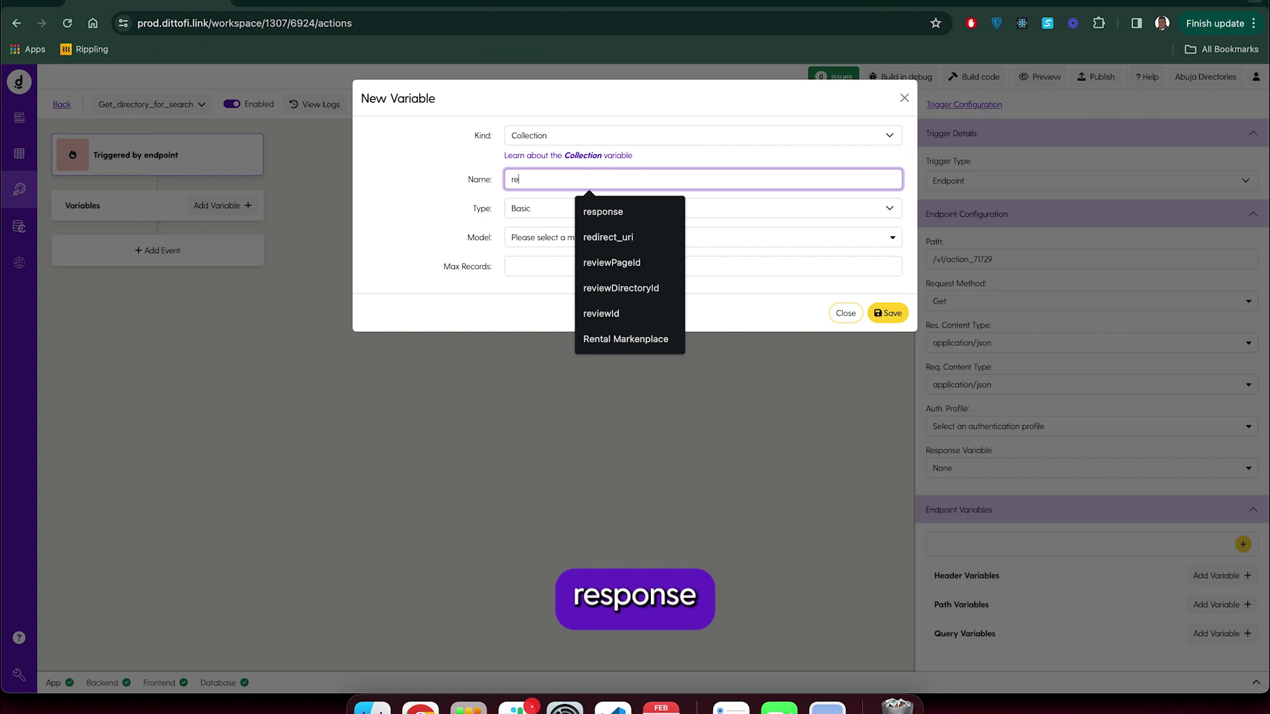
type("sponses")
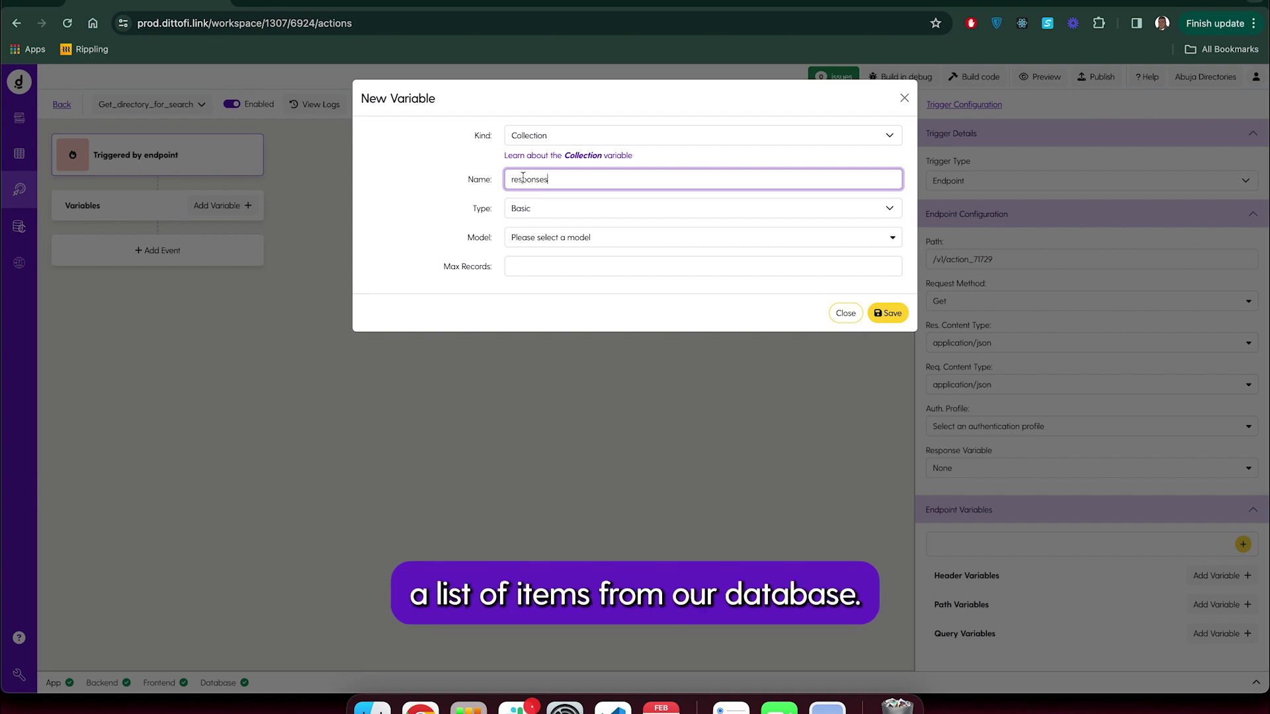
type("ss")
left_click(557, 246)
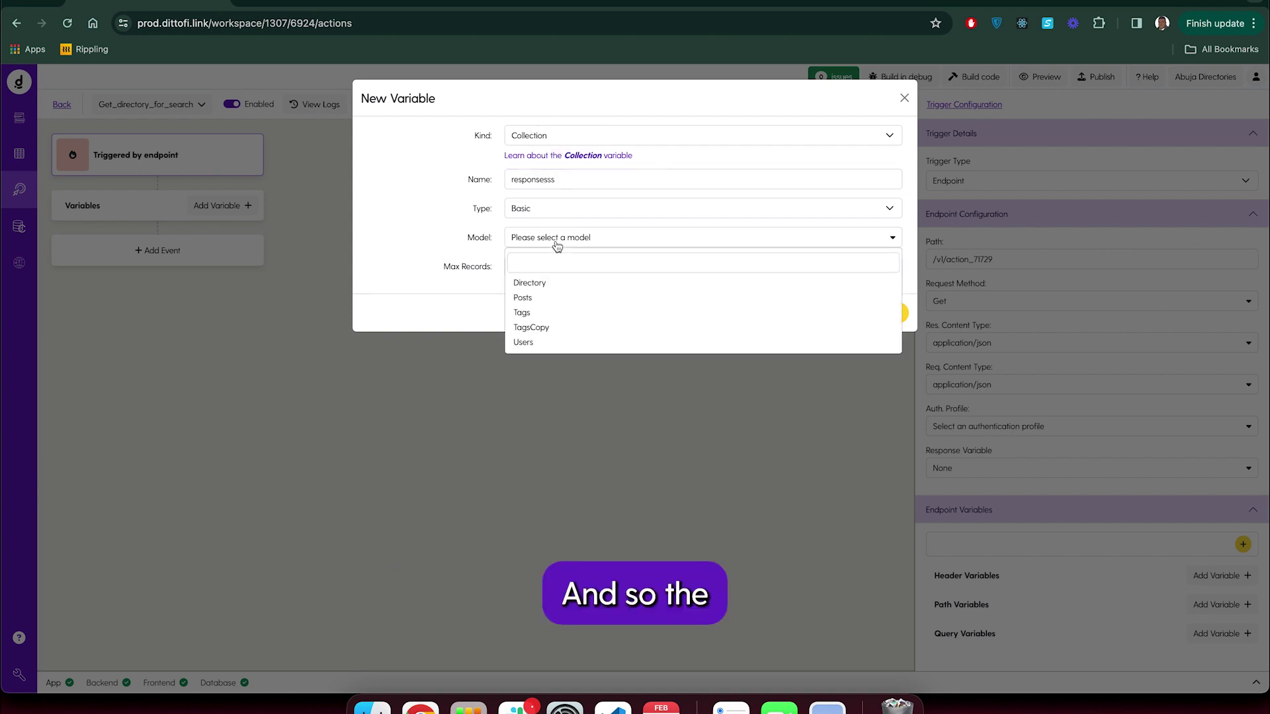
left_click(568, 177)
key("BackSpace")
key("BackSpace")
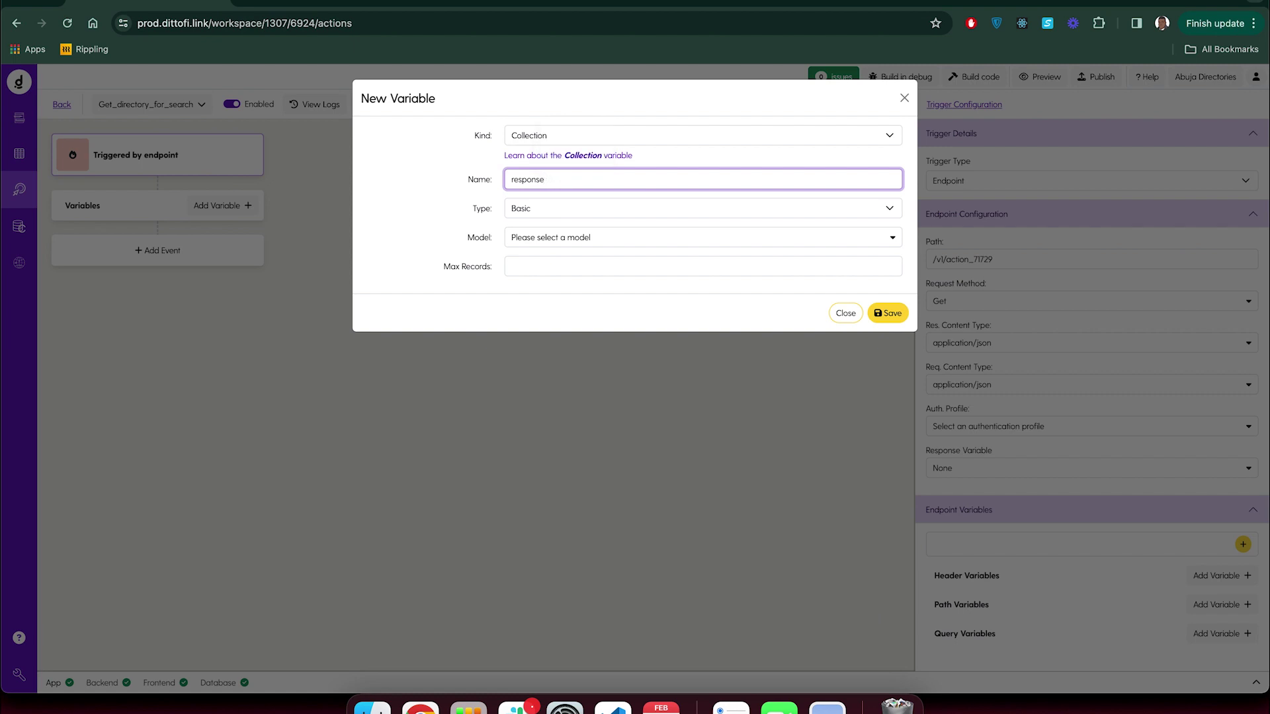
left_click(537, 243)
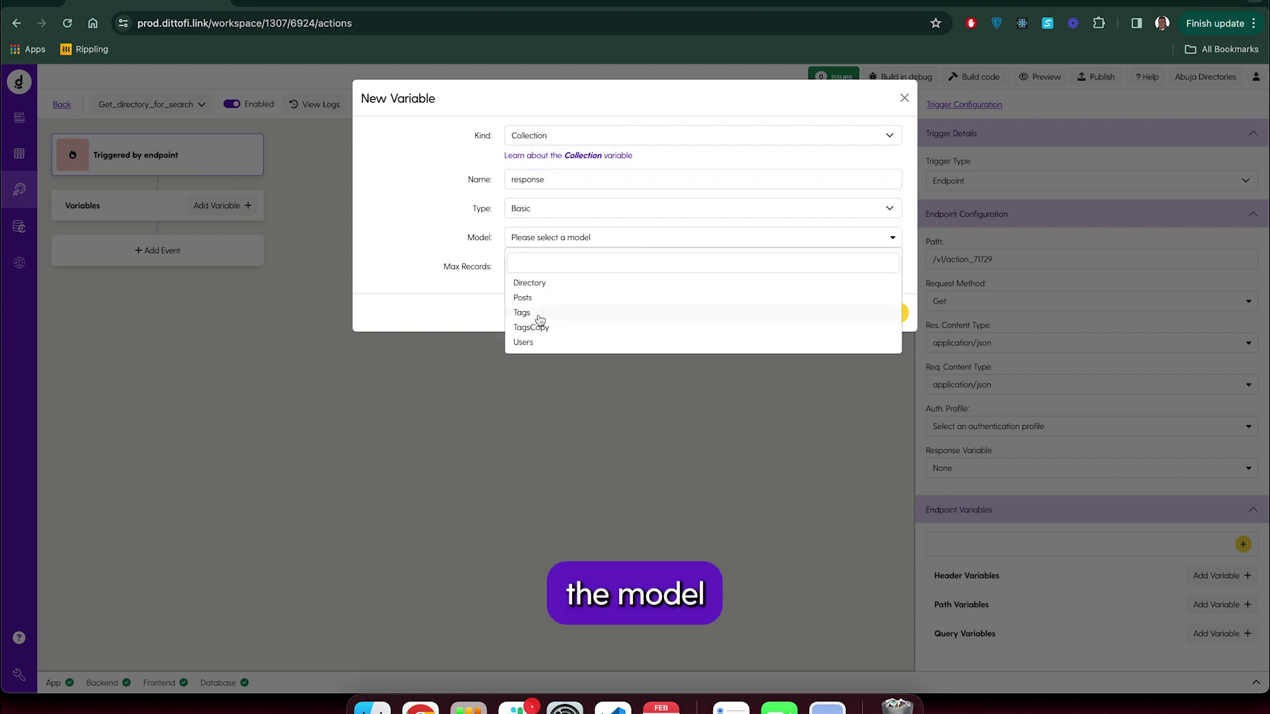
left_click(533, 283)
left_click(889, 270)
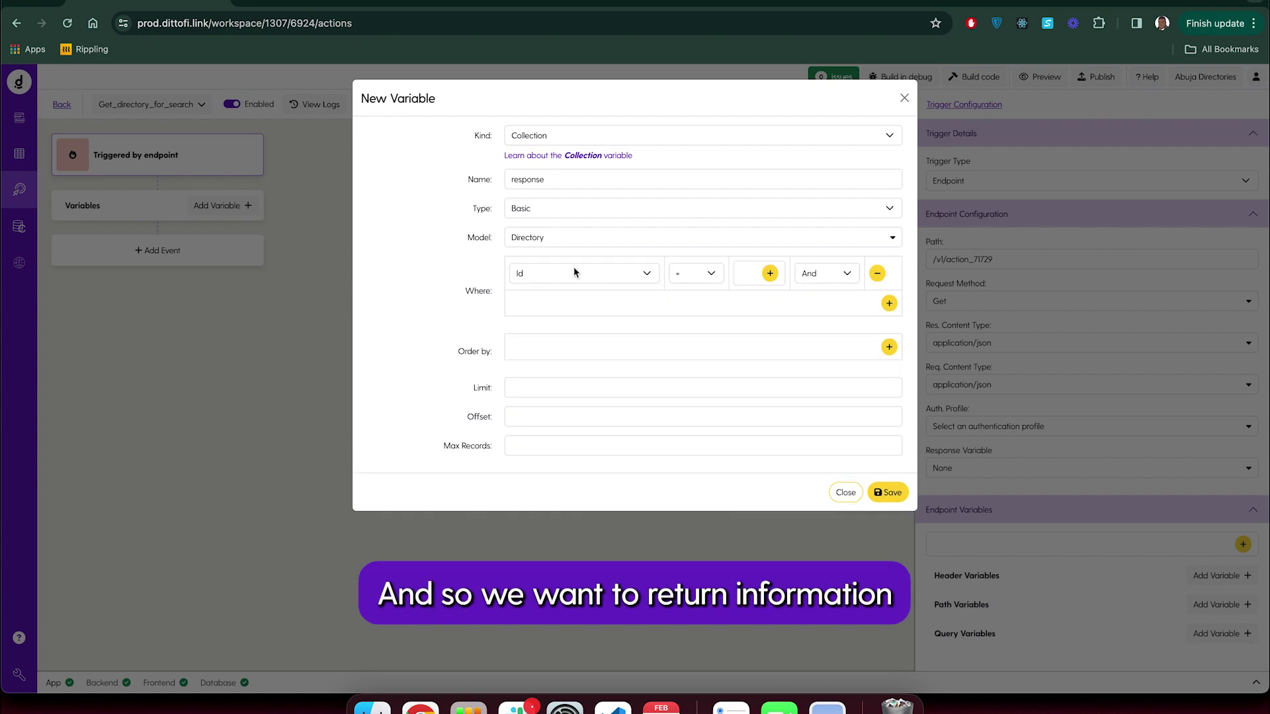
left_click(573, 273)
left_click(572, 288)
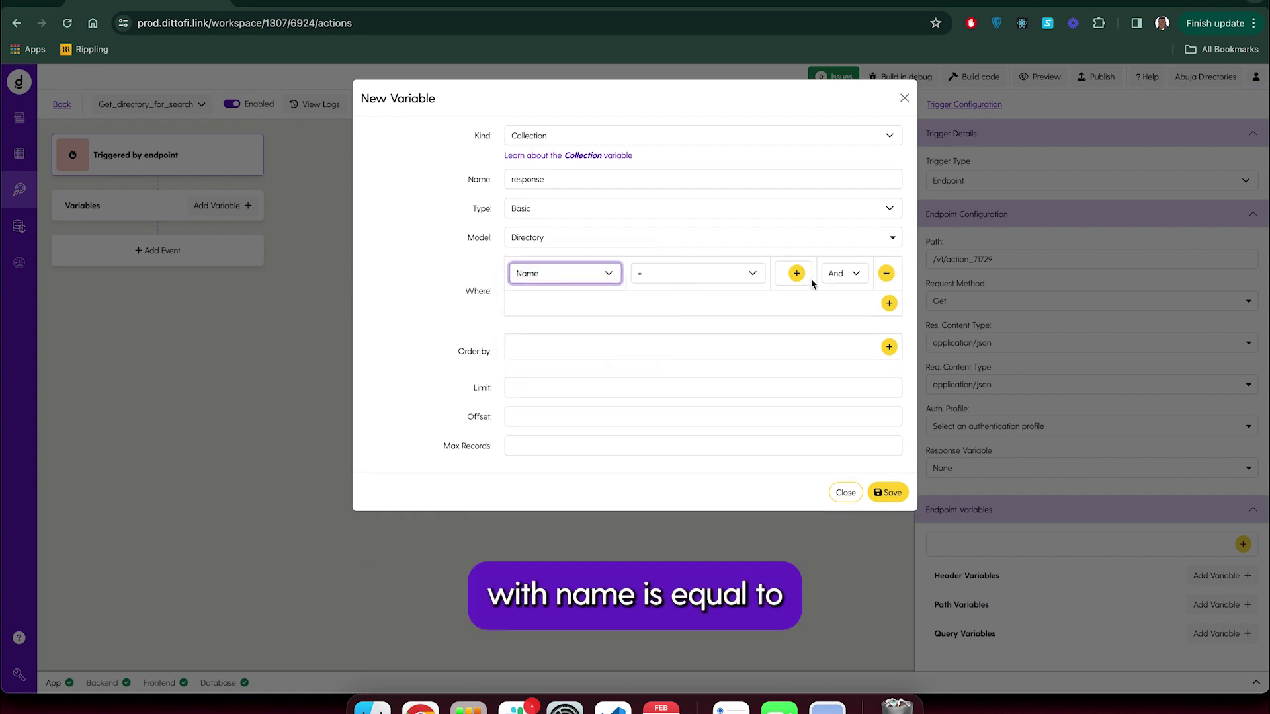
left_click(797, 275)
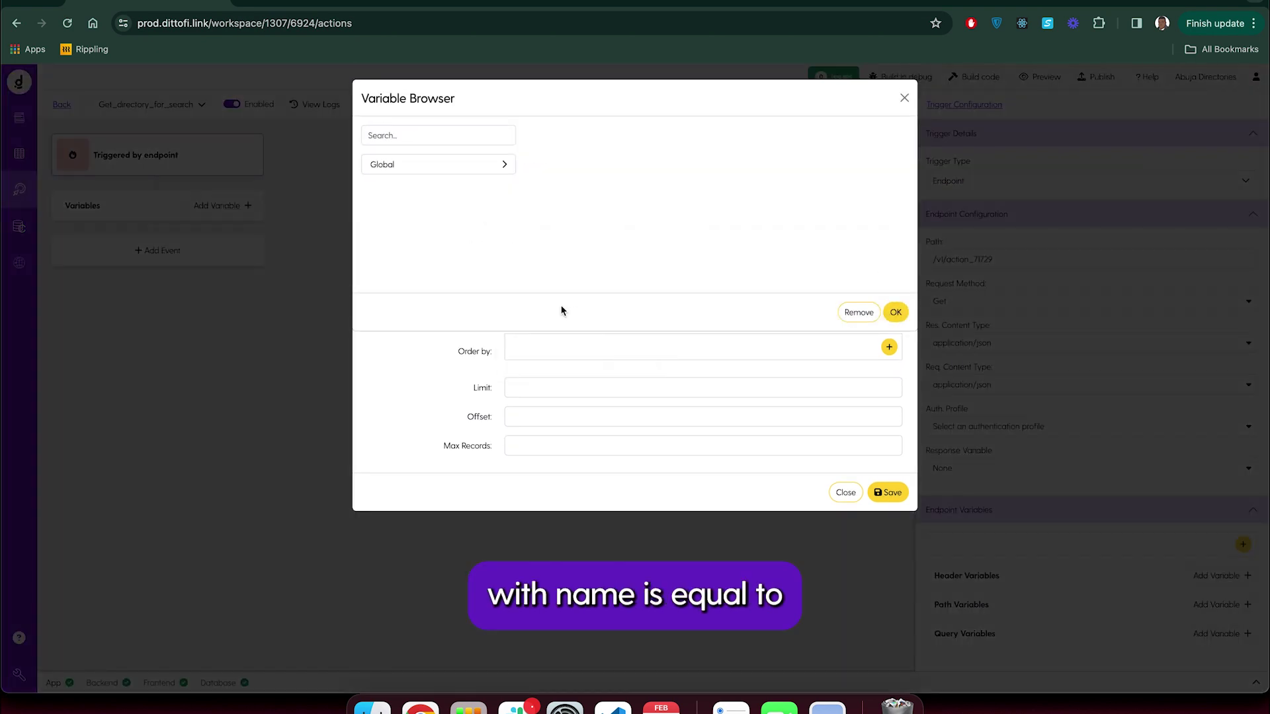
left_click(418, 143)
left_click(894, 311)
left_click(903, 96)
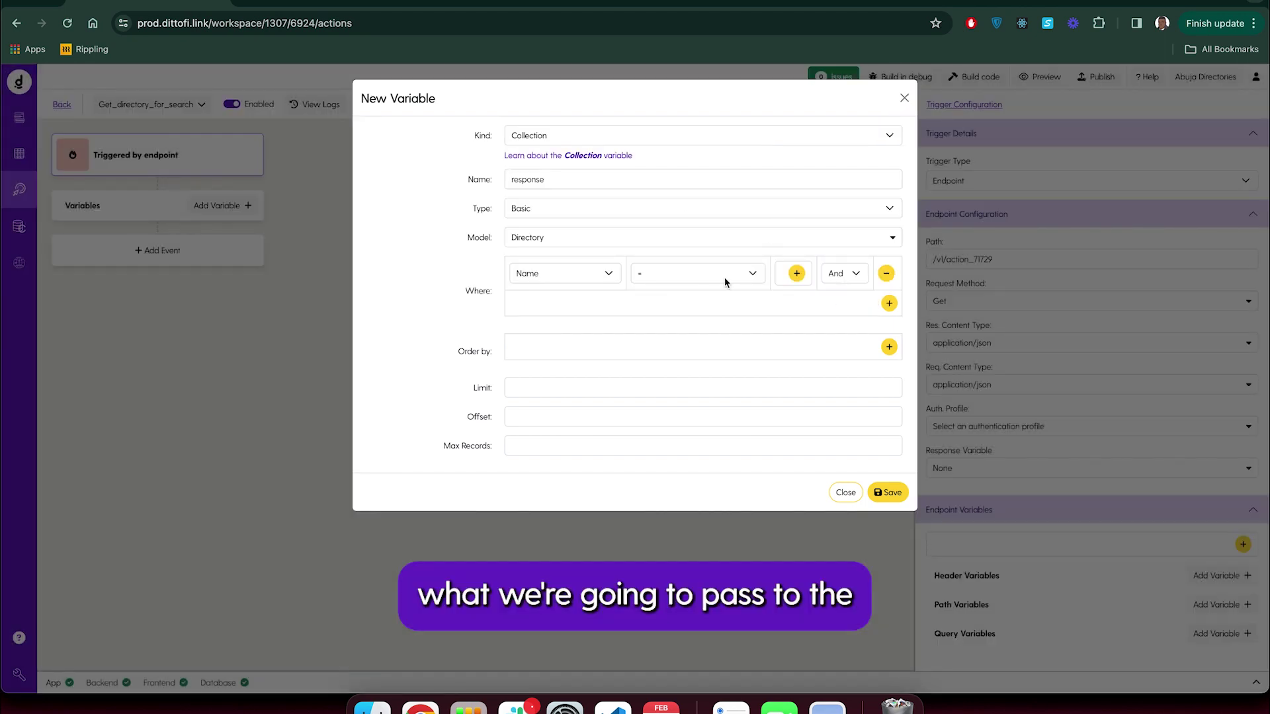
left_click(885, 273)
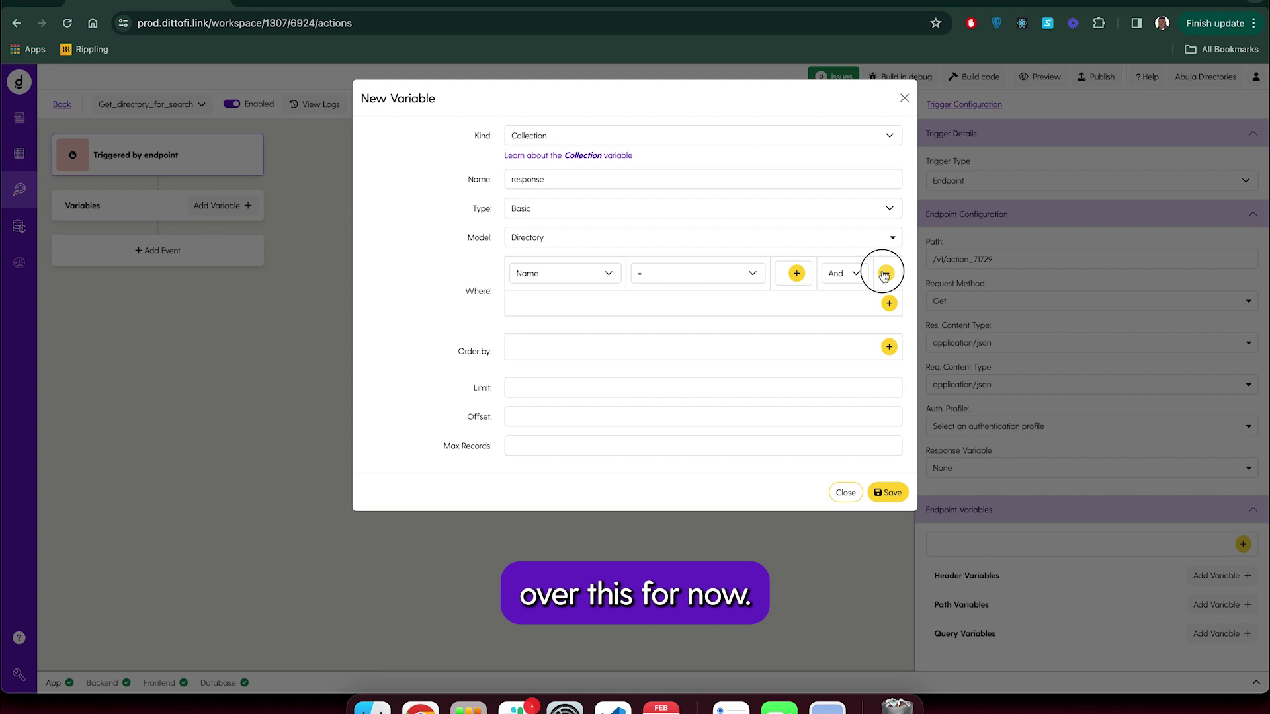
Save the response Collection variable without any Where condition.
left_click(883, 465)
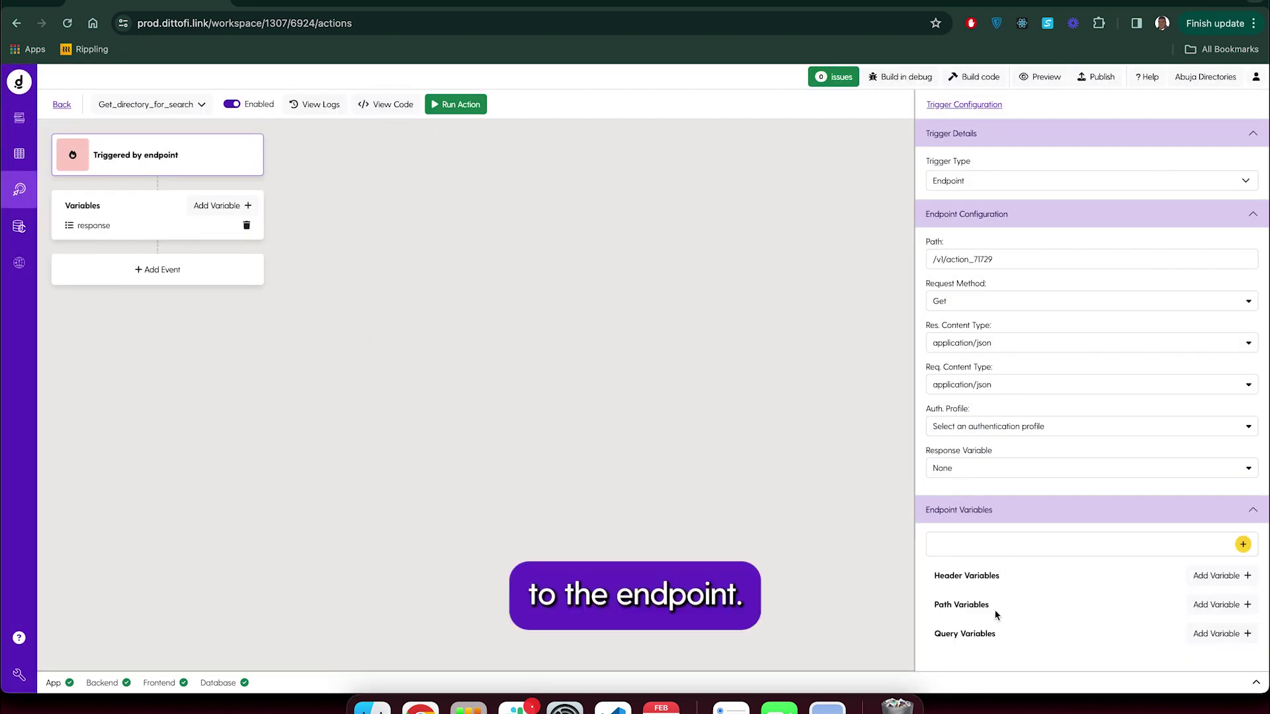
Add a Text query variable to the endpoint with searchText as both its label and name.
left_click(1216, 633)
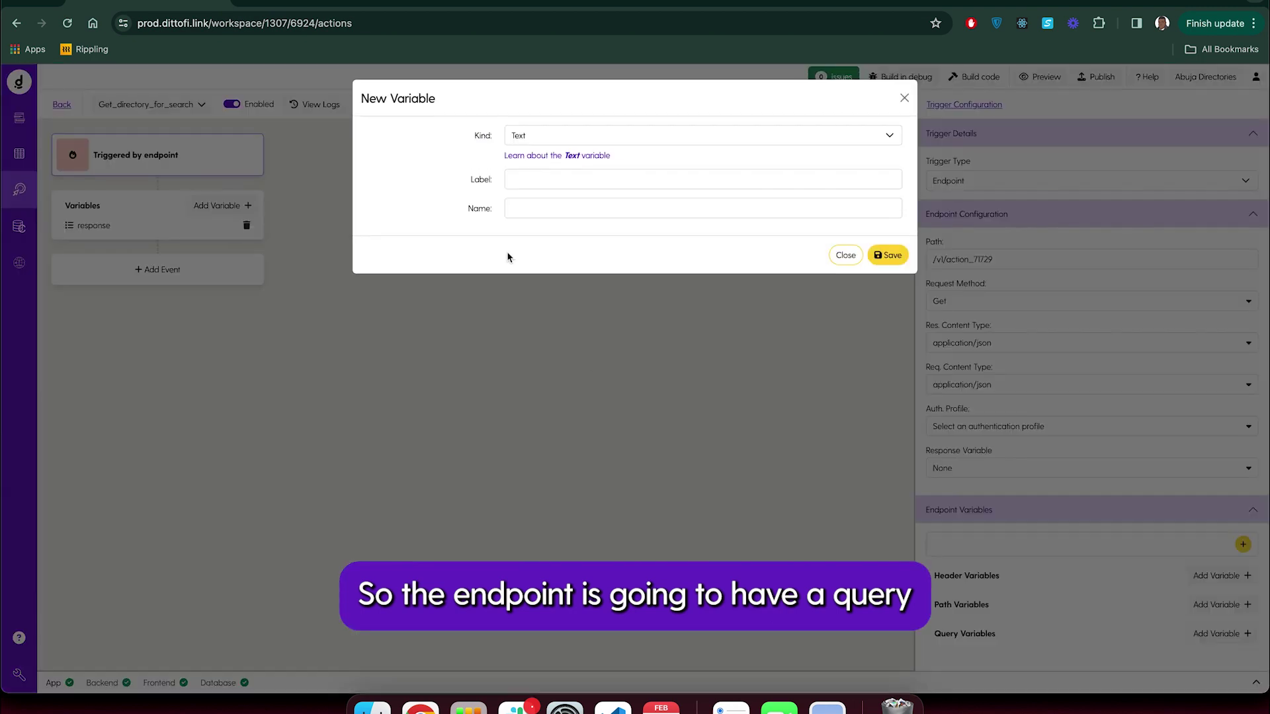
left_click(521, 179)
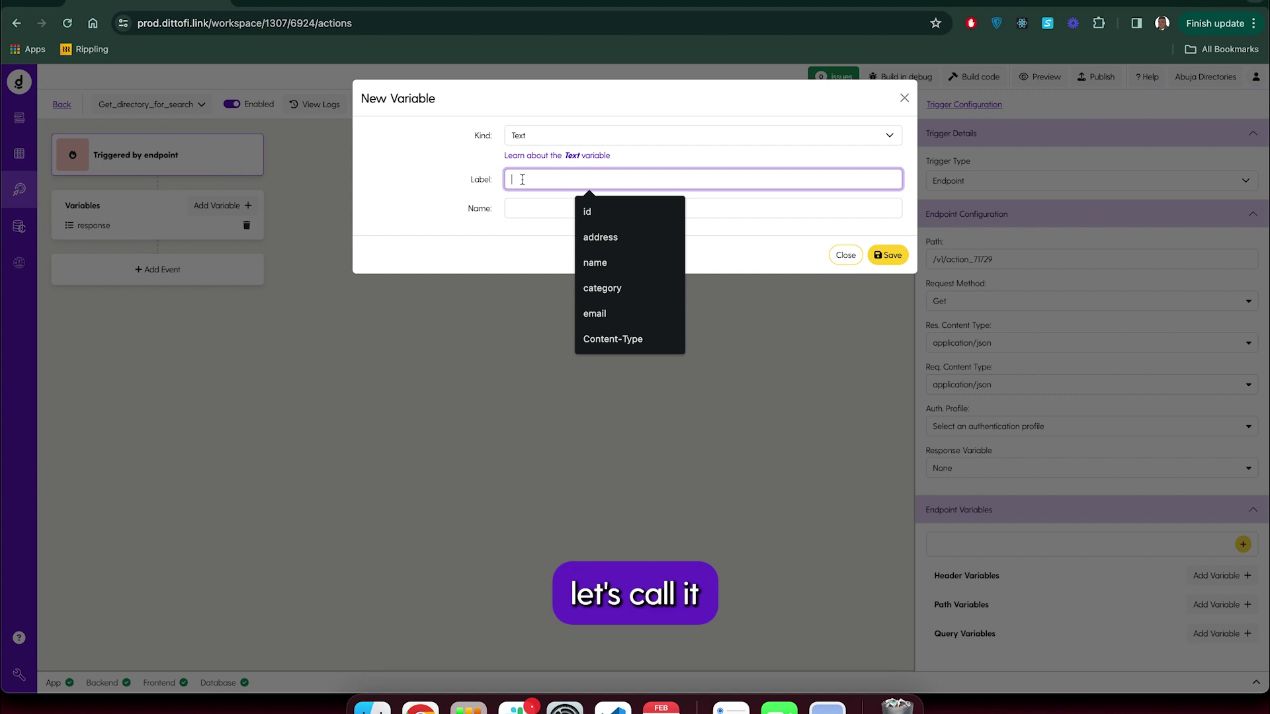
type("searchText")
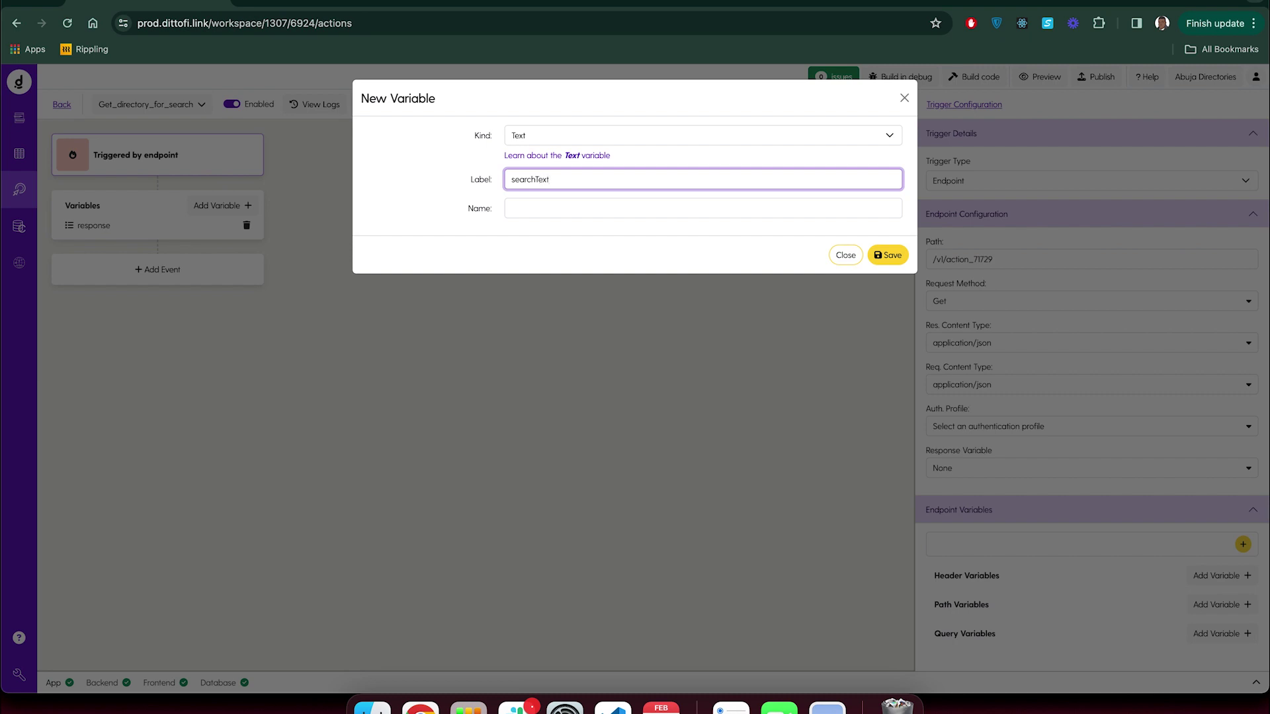
key("super+a")
key("super+c")
left_click(525, 207)
key("super+v")
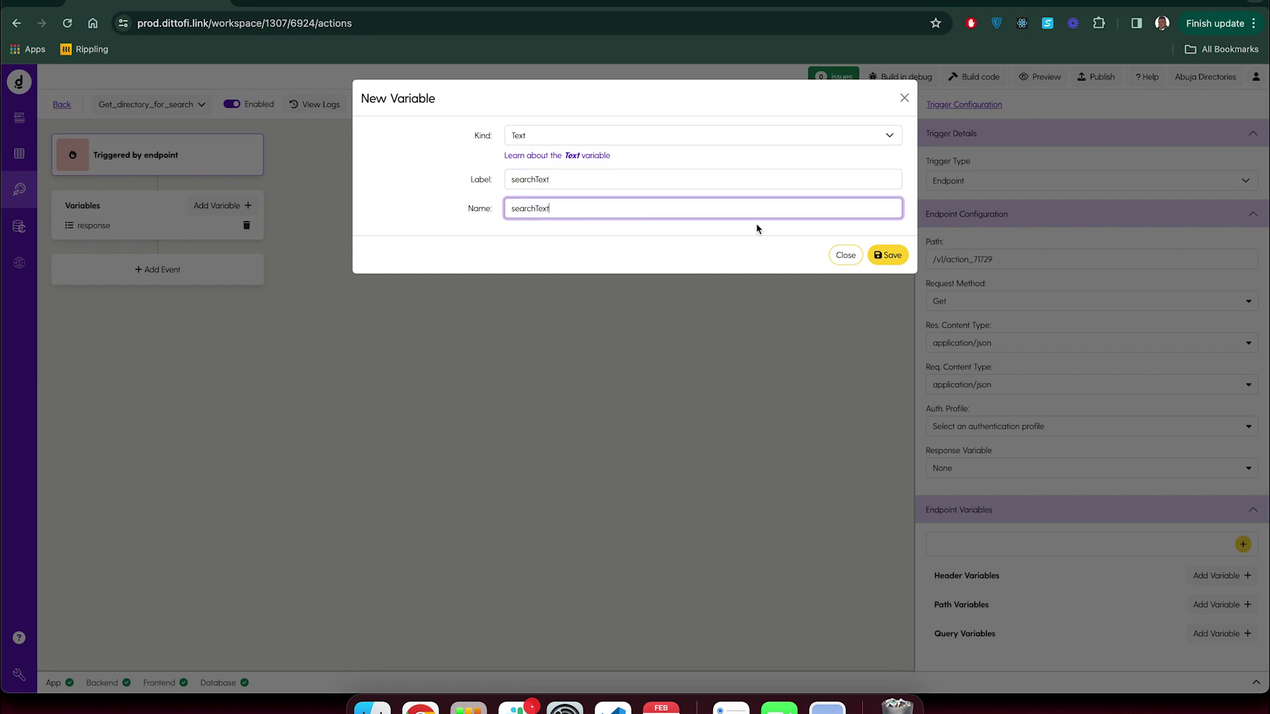
left_click(889, 257)
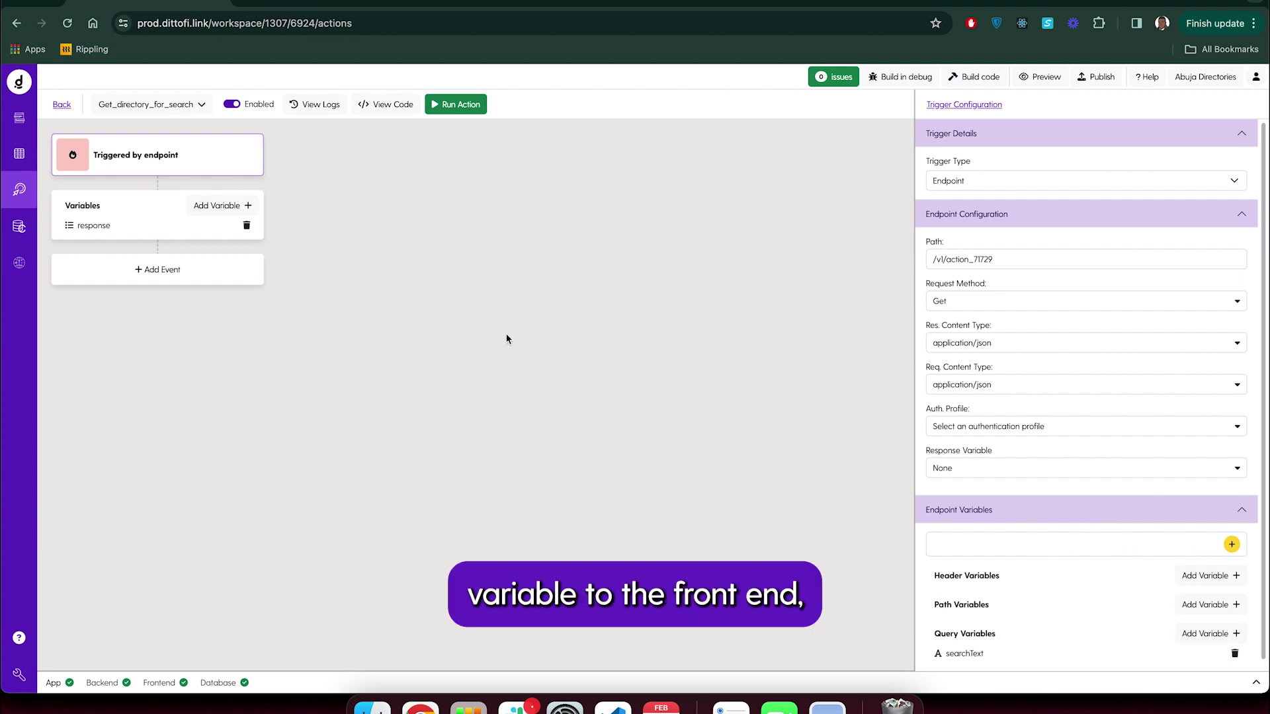
Filter the response collection where Name equals the endpoint's searchText, and set response as the endpoint's Response Variable.
left_click(162, 228)
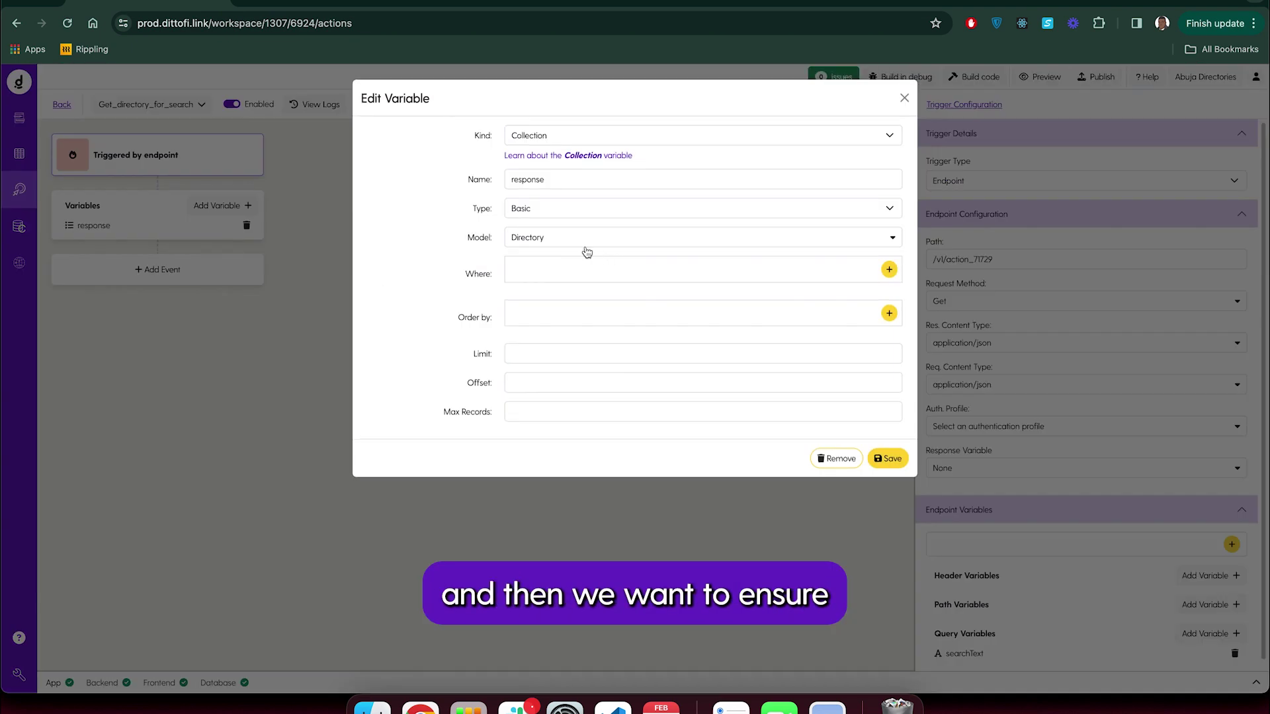
left_click(888, 270)
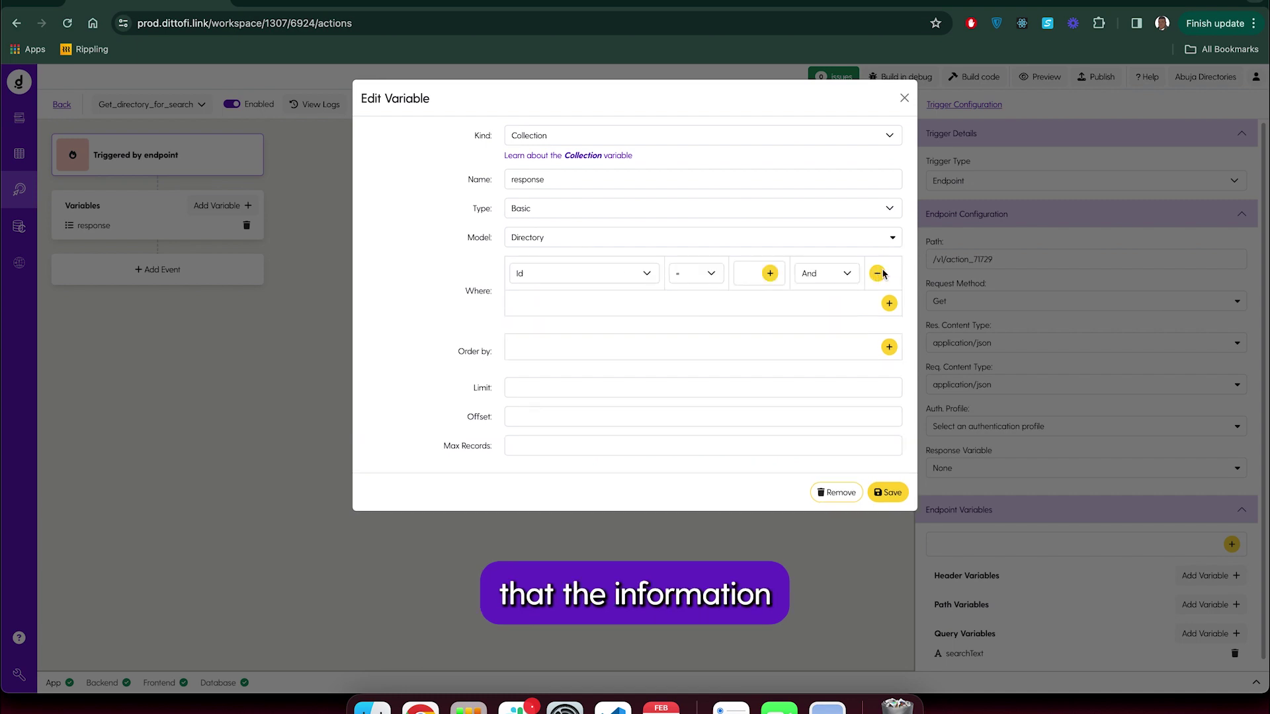
left_click(556, 283)
left_click(554, 287)
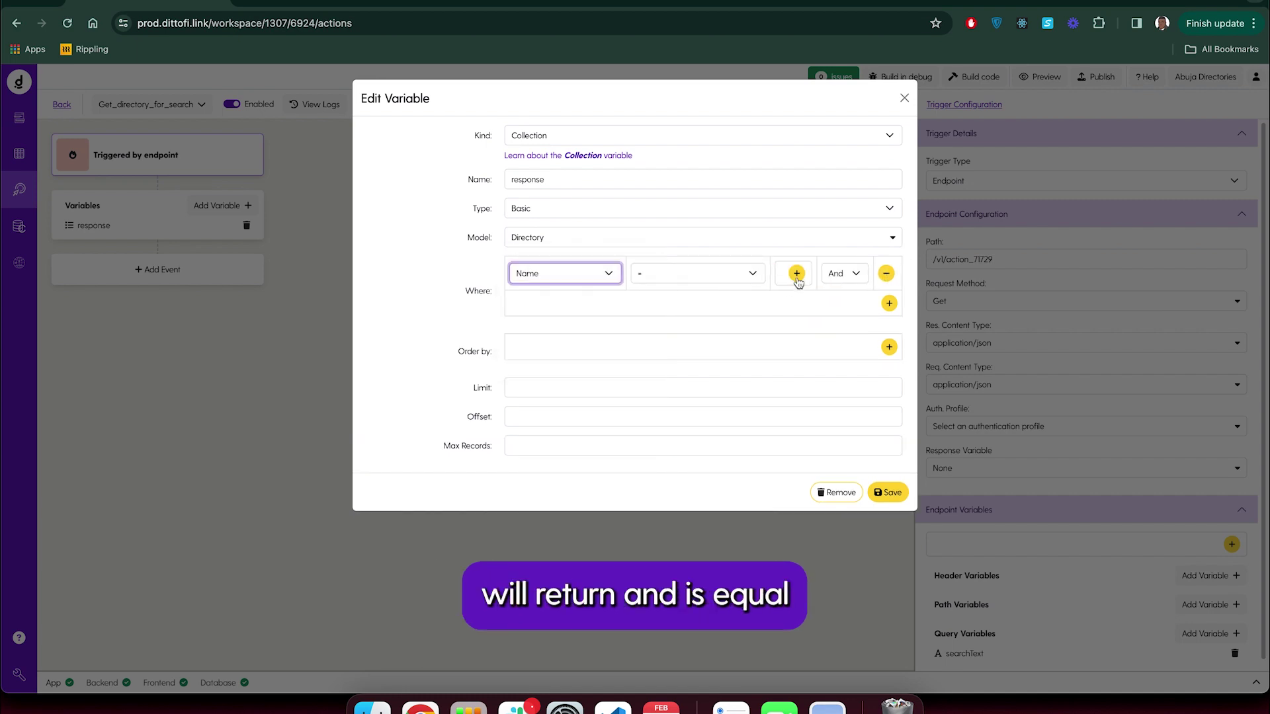
left_click(797, 276)
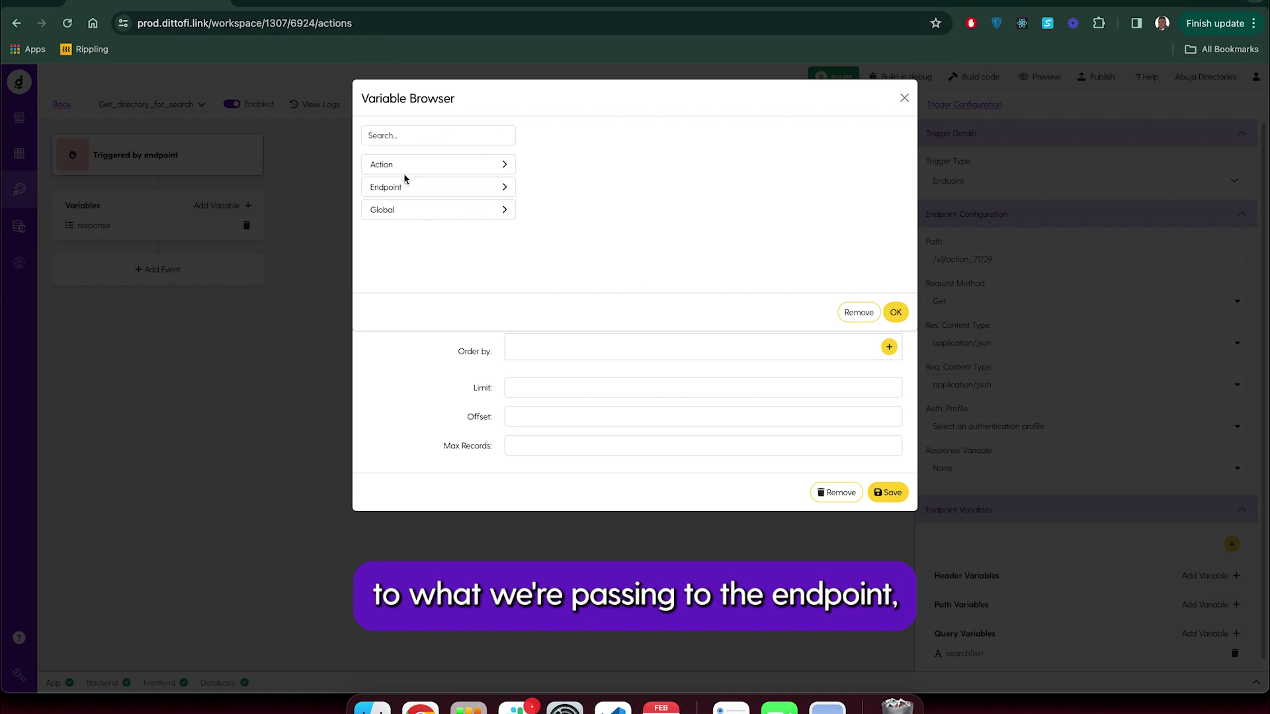
left_click(389, 187)
left_click(404, 215)
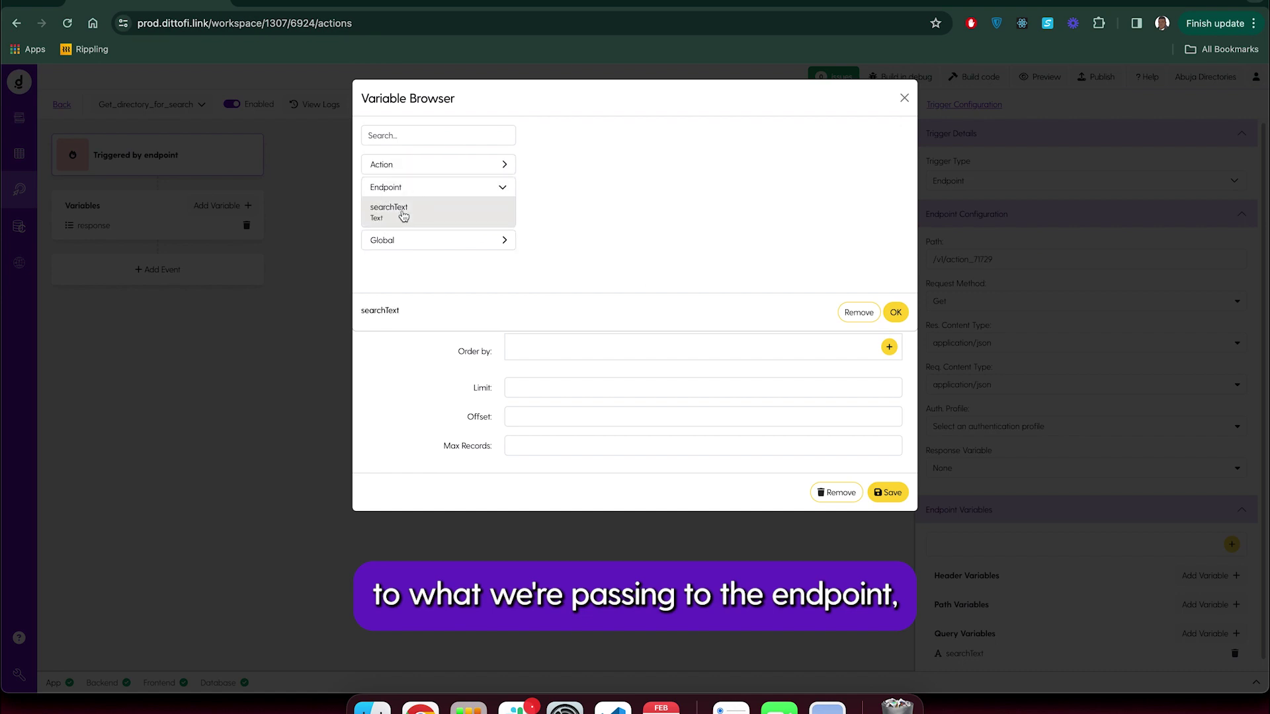
left_click(895, 315)
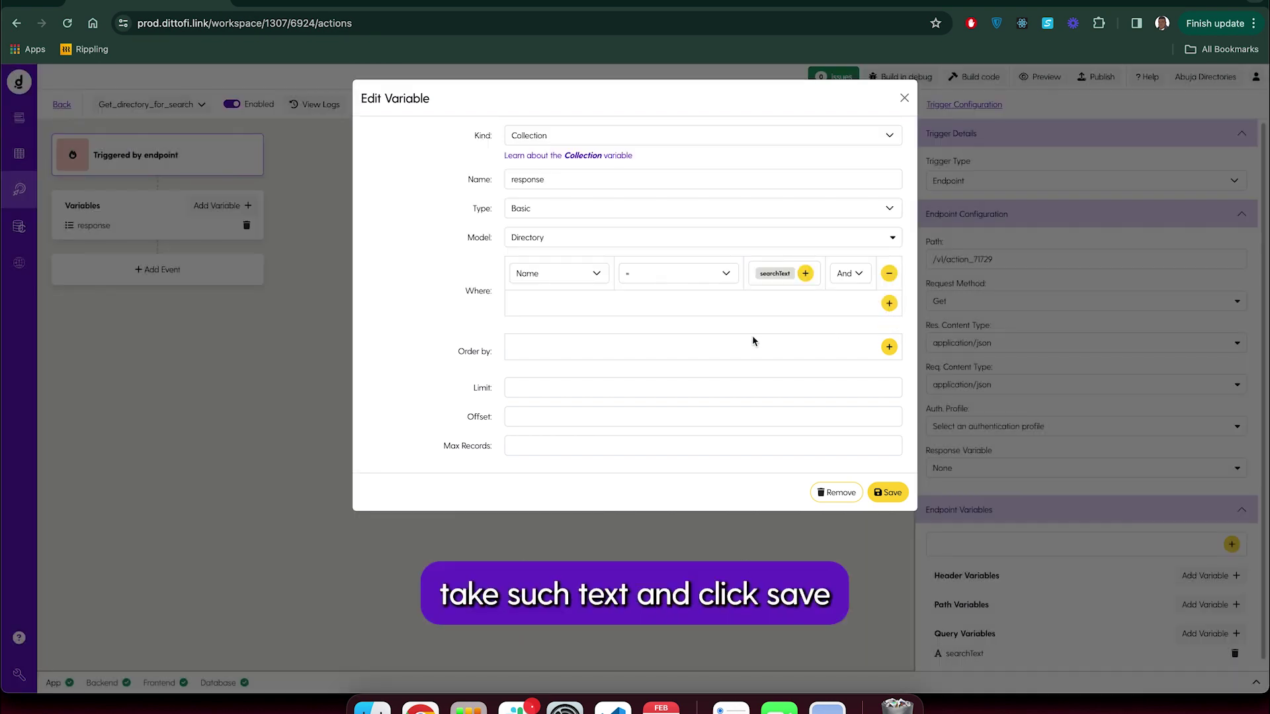
left_click(875, 492)
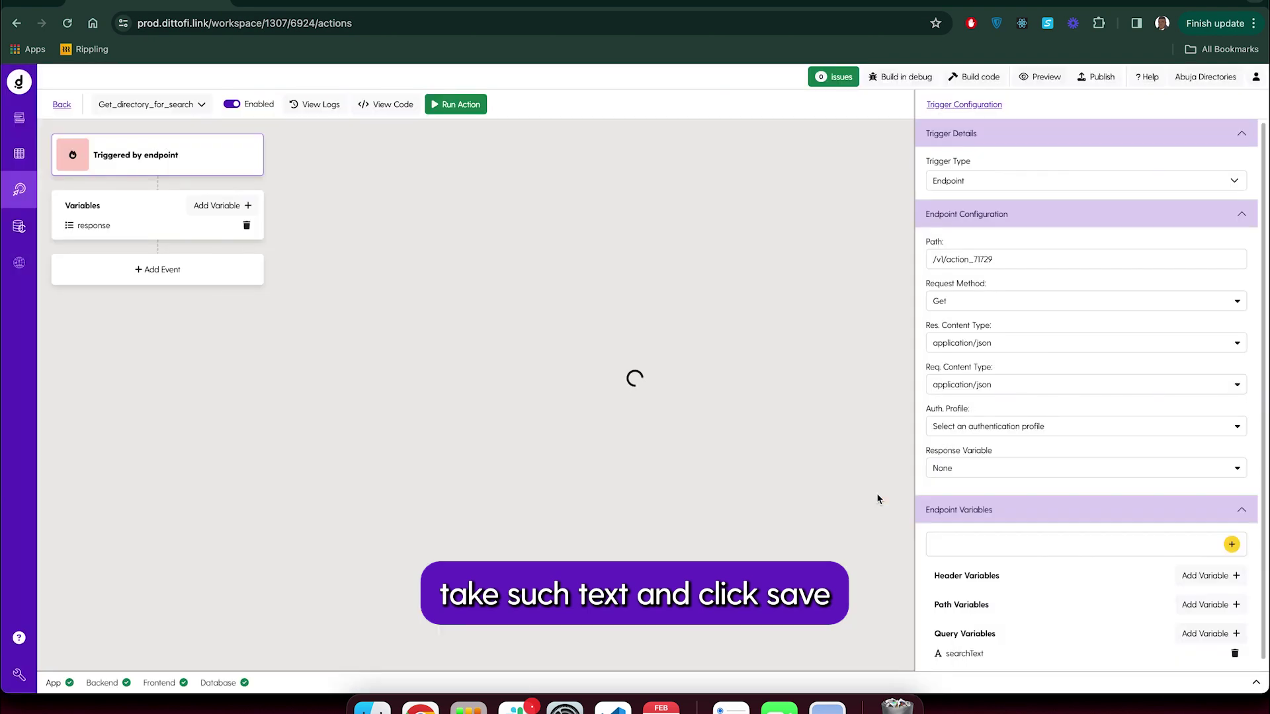
left_click(966, 471)
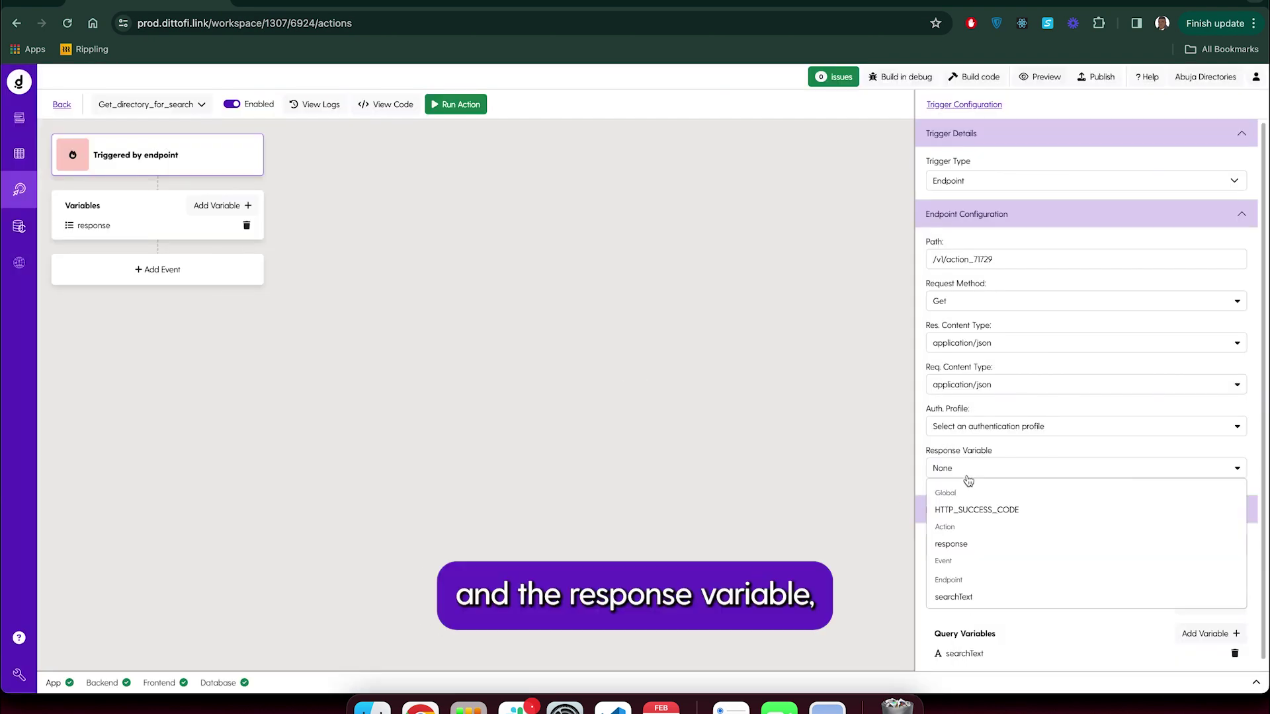
left_click(966, 546)
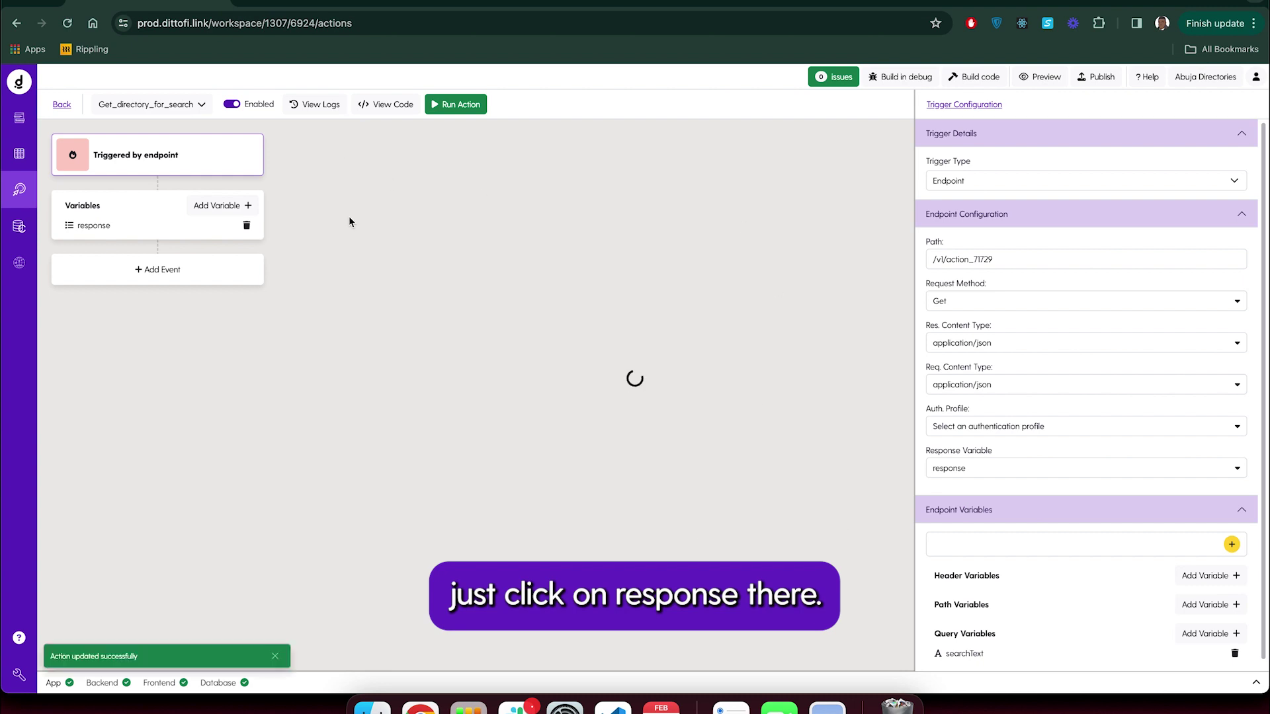
On the listings page, set the table body row to repeat with the Get_directory_for_search back-end action.
left_click(20, 120)
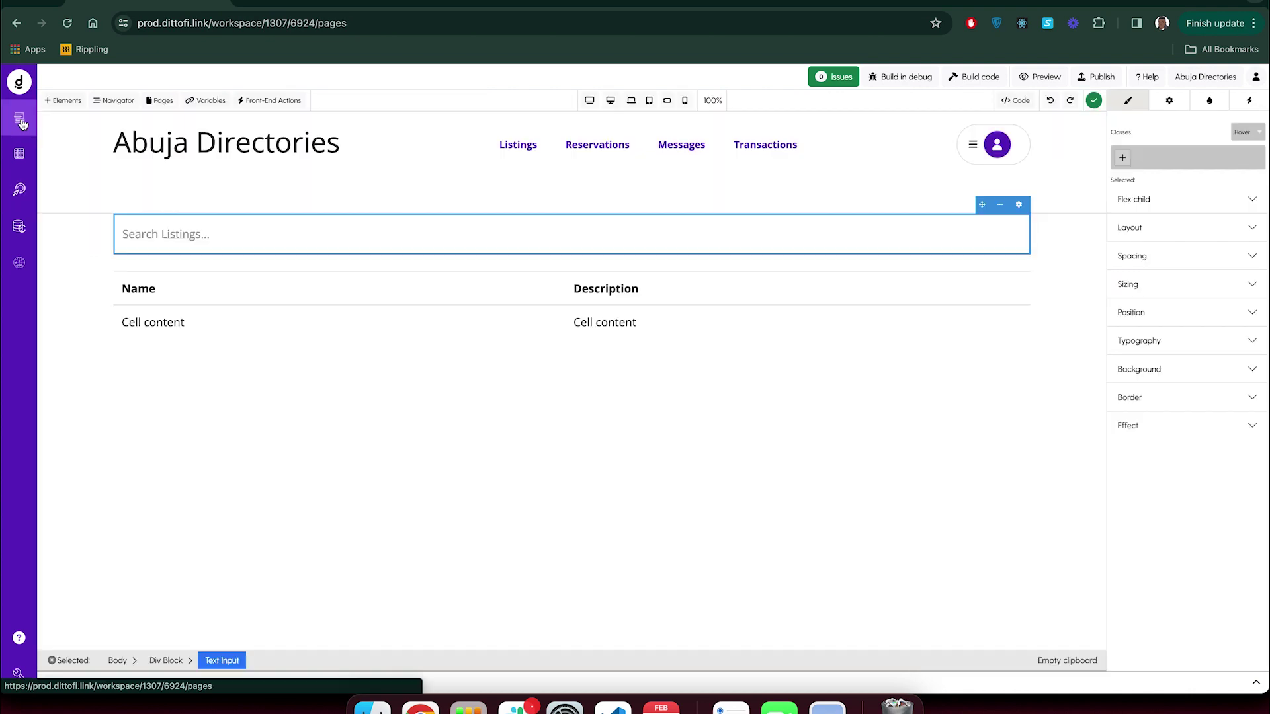
left_click(432, 315)
left_click(334, 662)
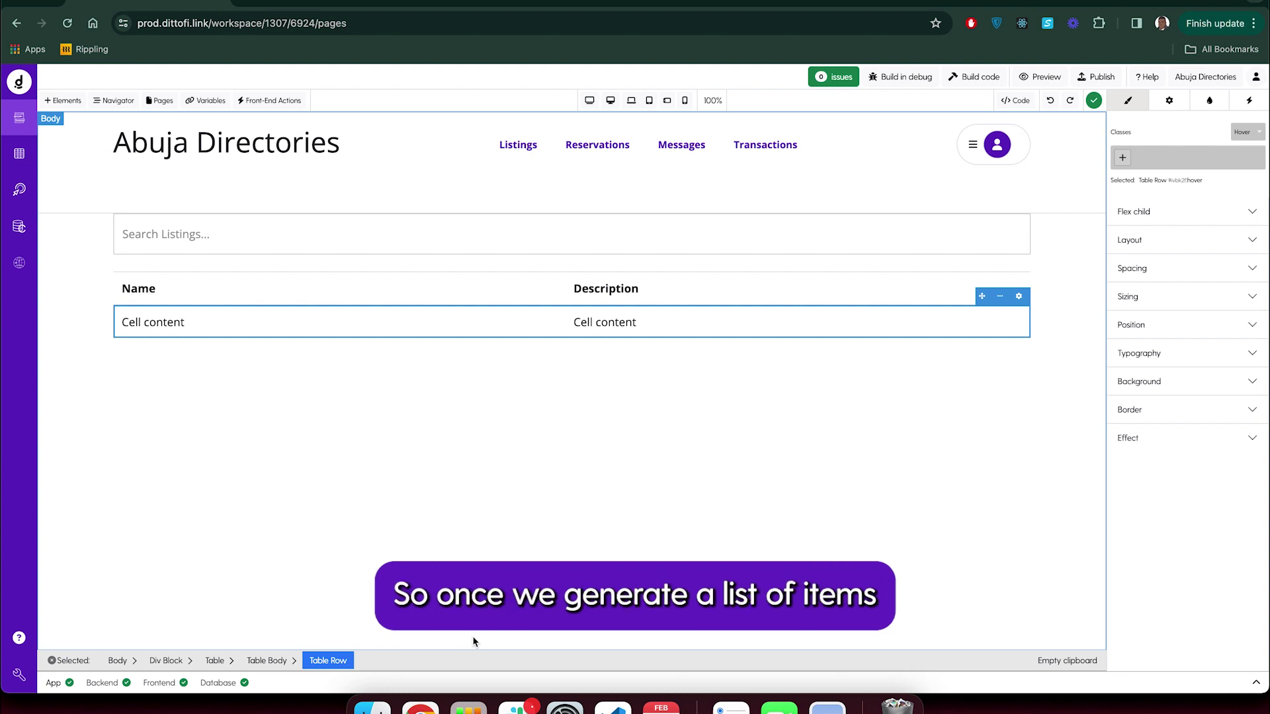
left_click(1169, 101)
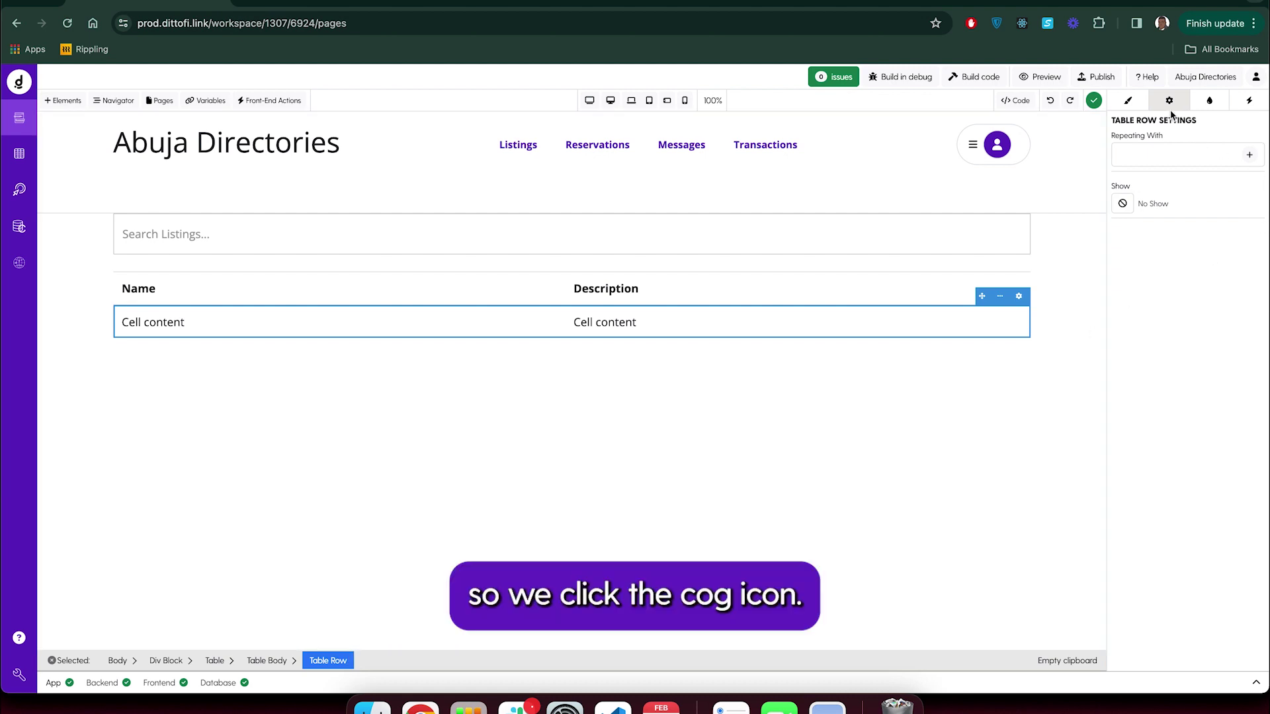
left_click(1249, 156)
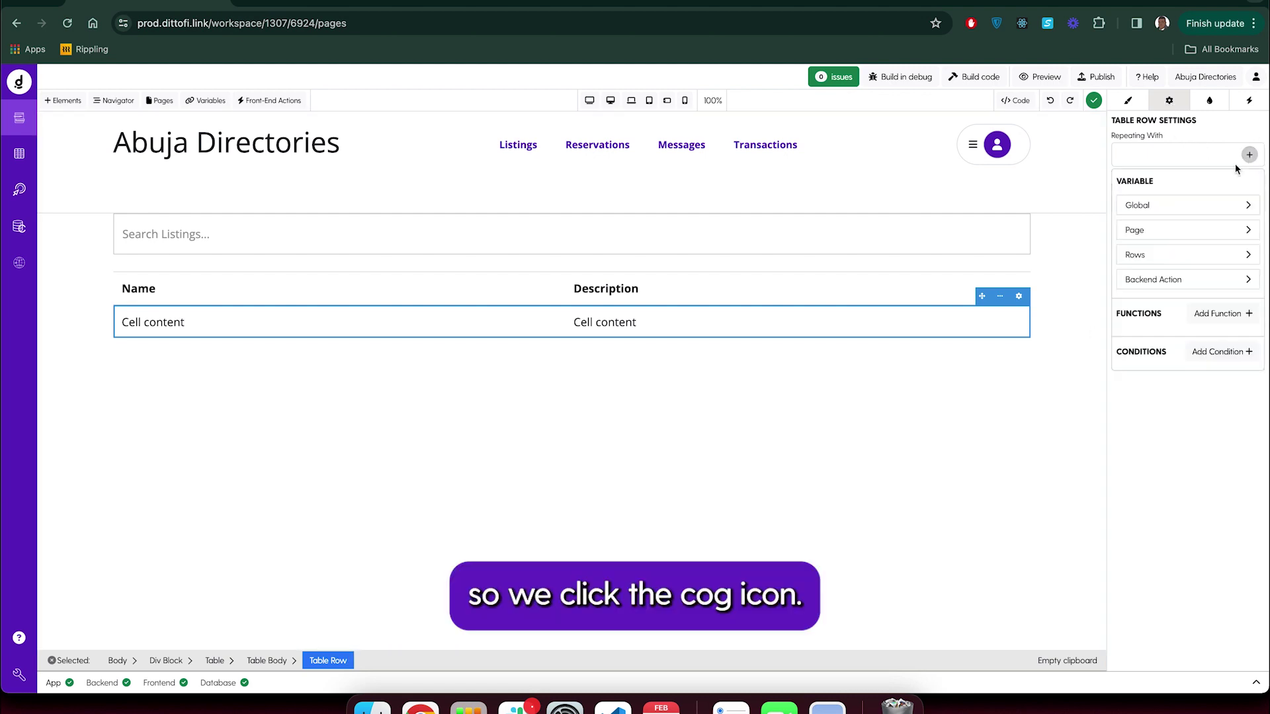
left_click(1151, 279)
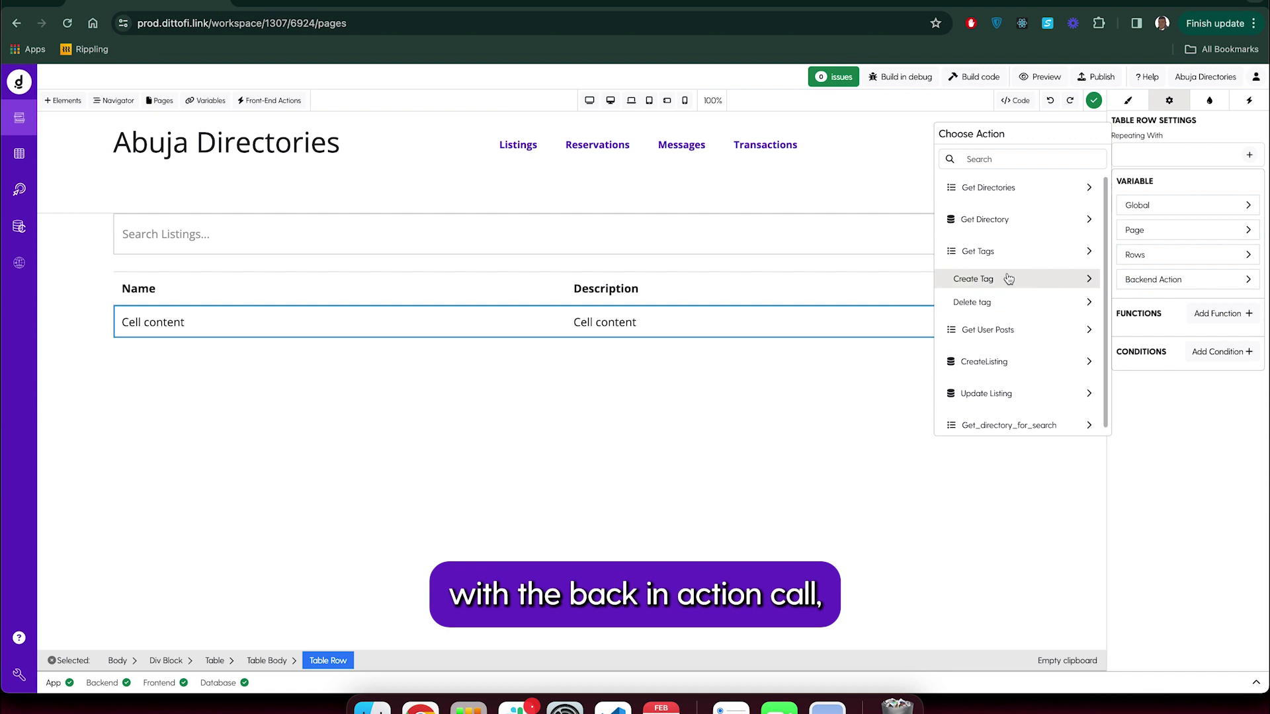
scroll(984, 334, "down", 1)
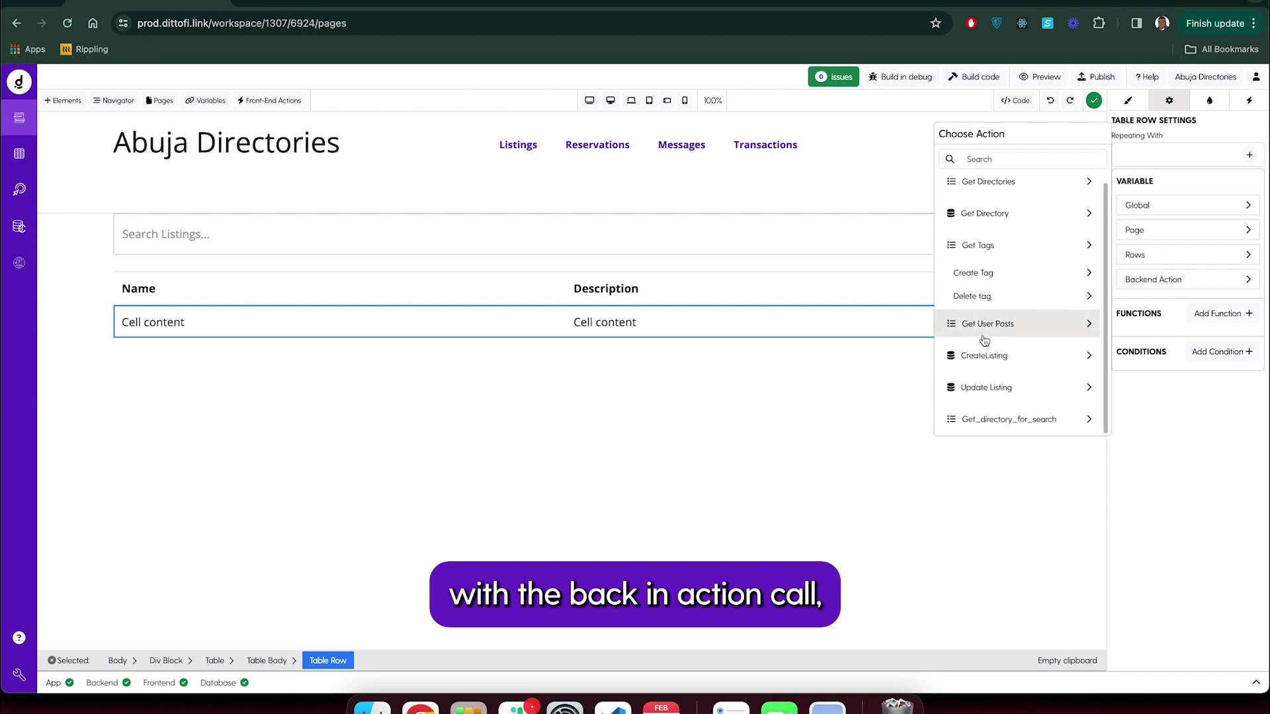
left_click(1006, 416)
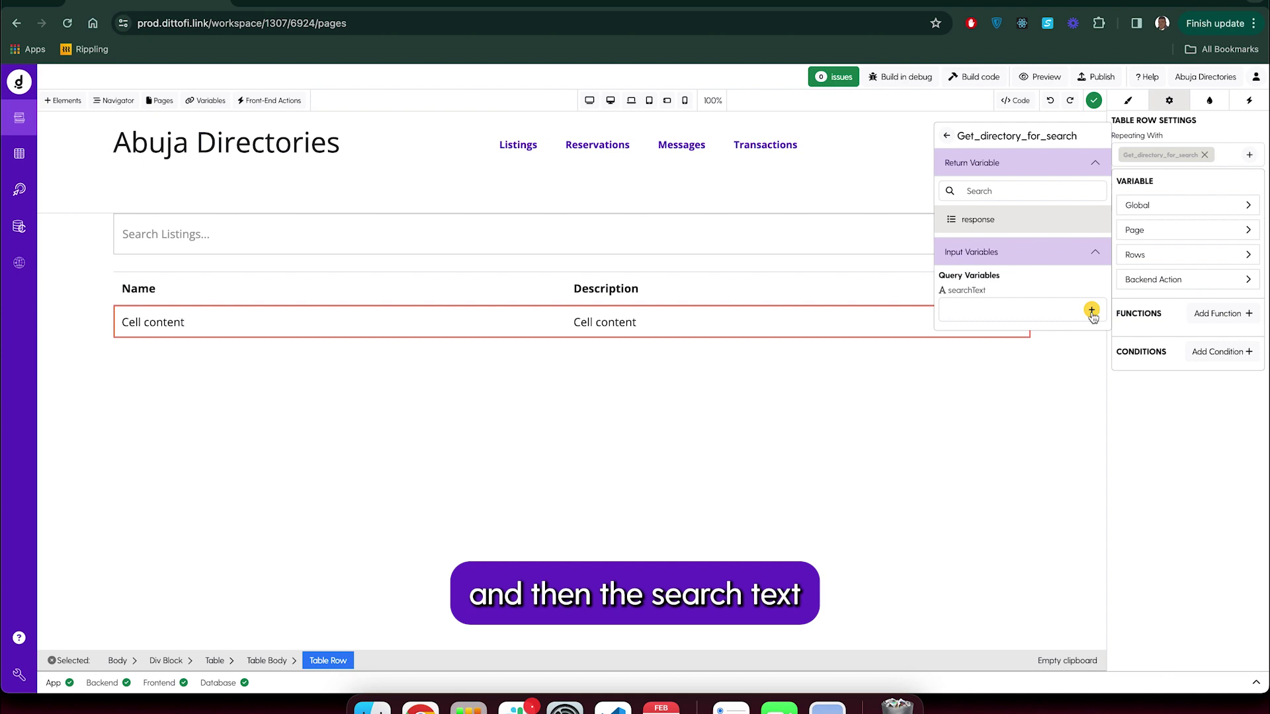
Pass the global searchField variable to the back-end action's searchText query variable.
left_click(1091, 311)
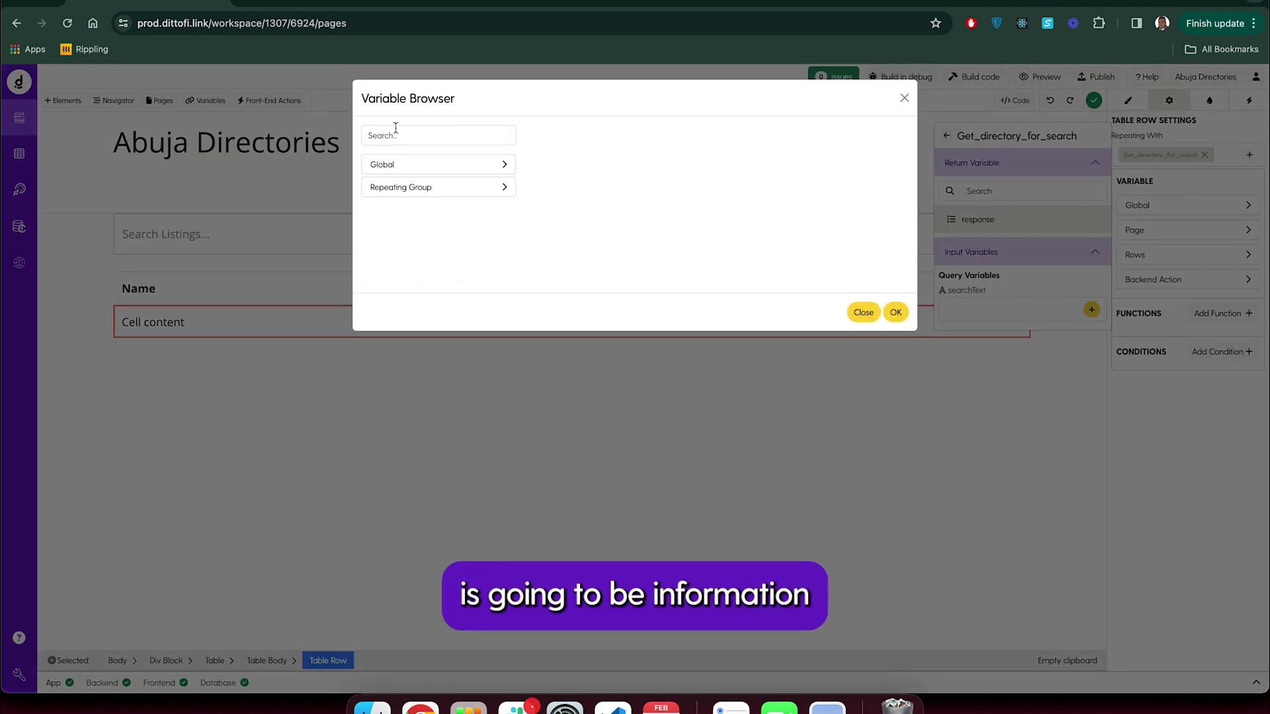
left_click(402, 165)
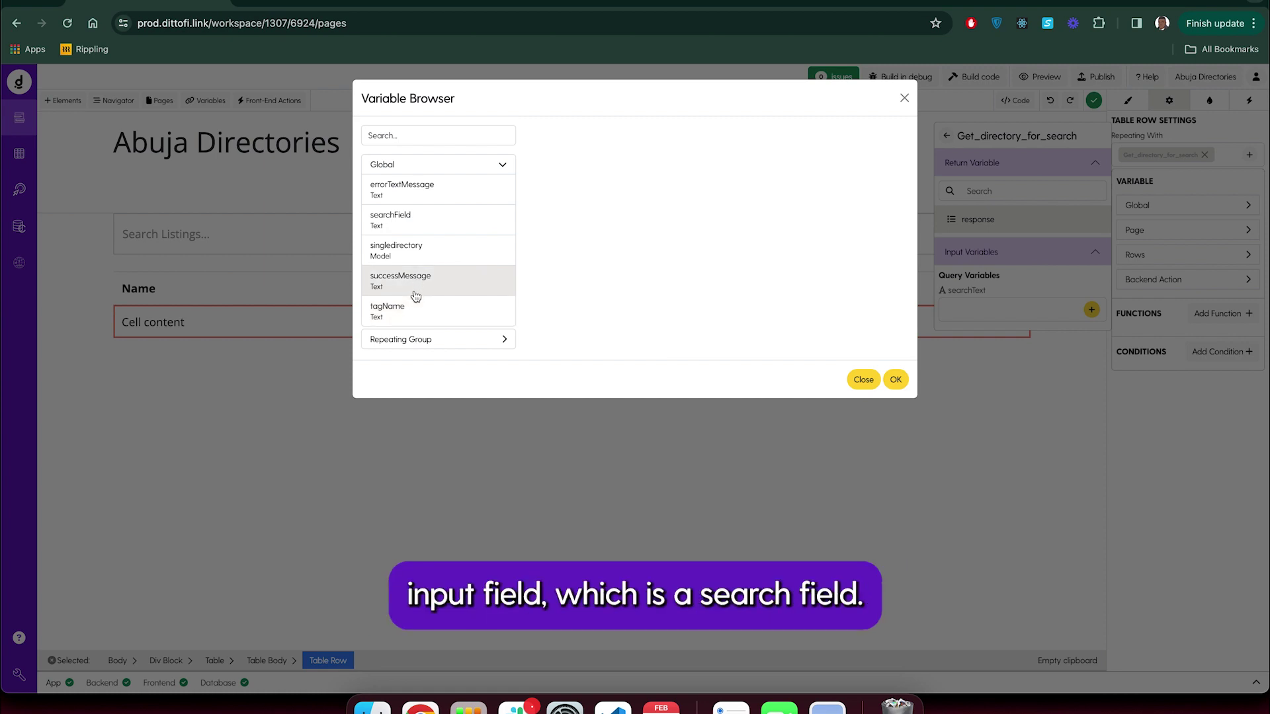
left_click(409, 224)
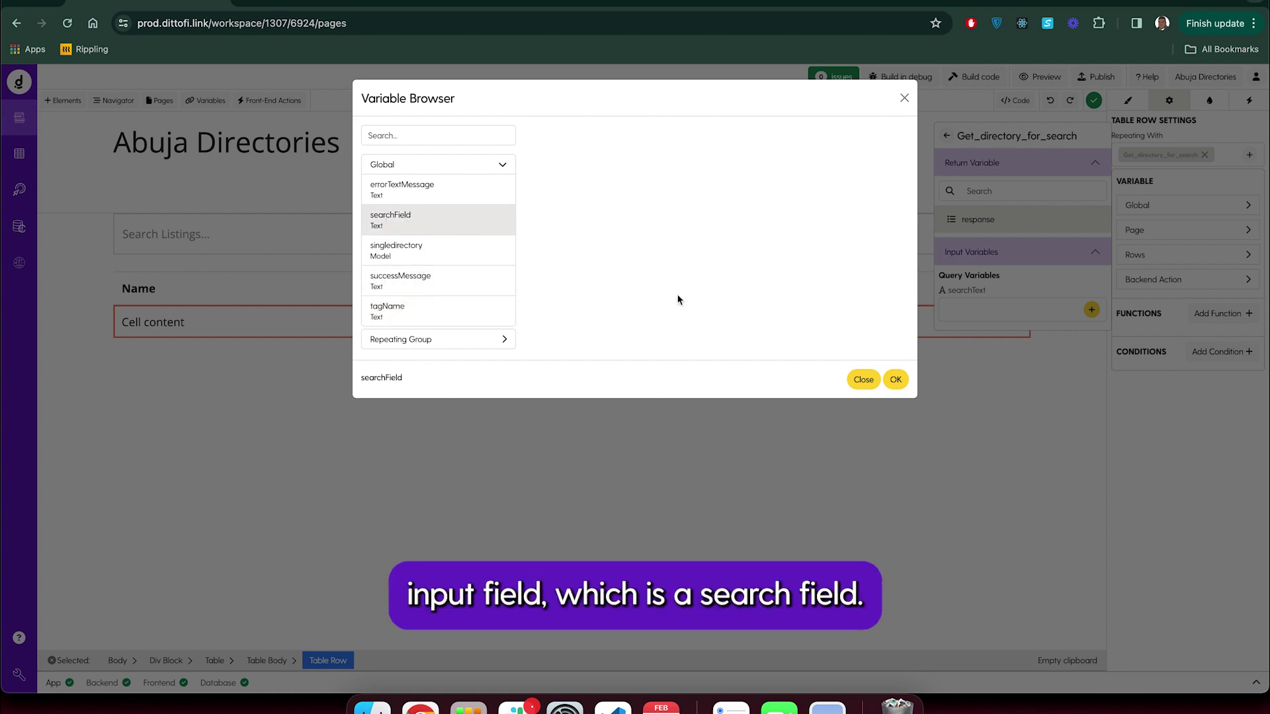
left_click(896, 380)
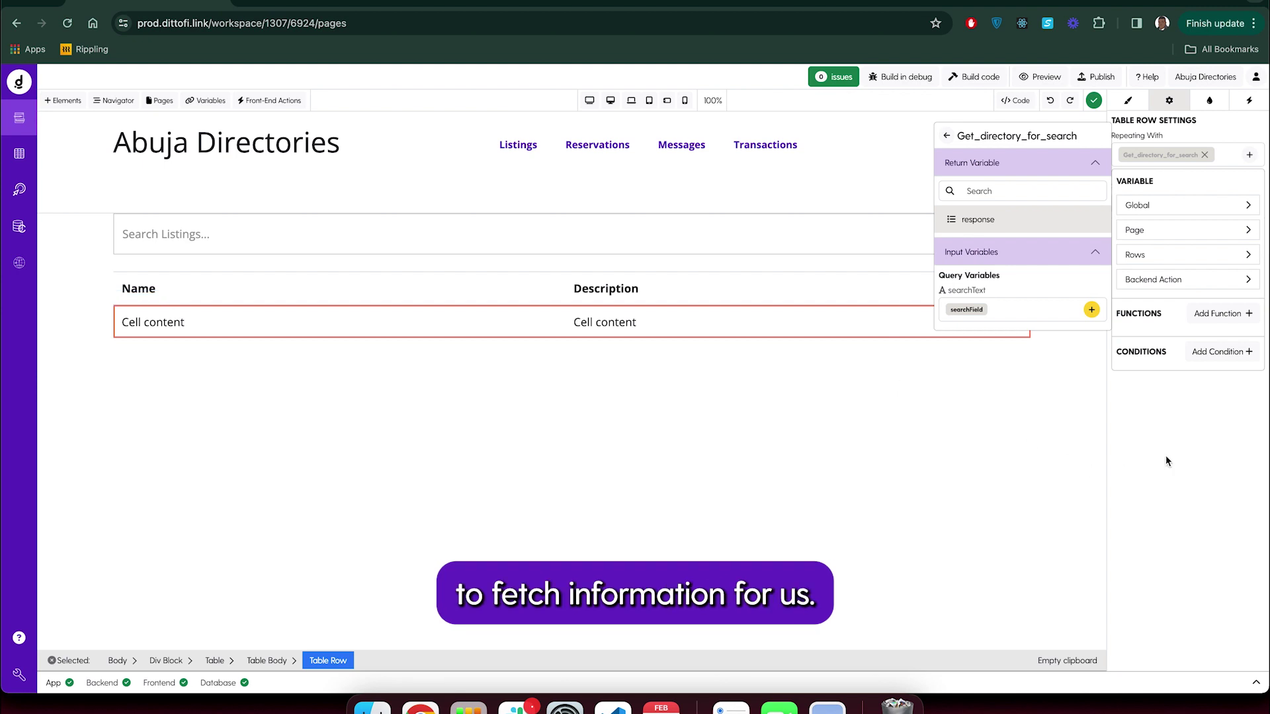
left_click(751, 457)
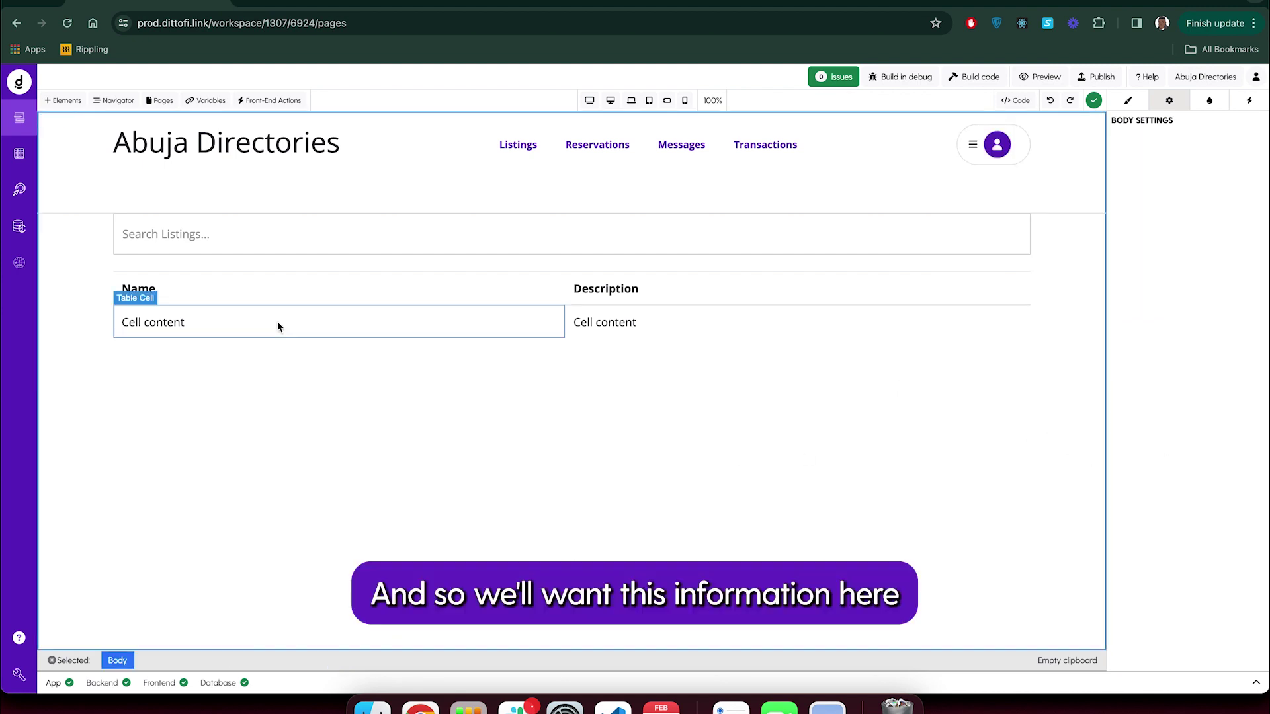
left_click(153, 321)
left_click(173, 306)
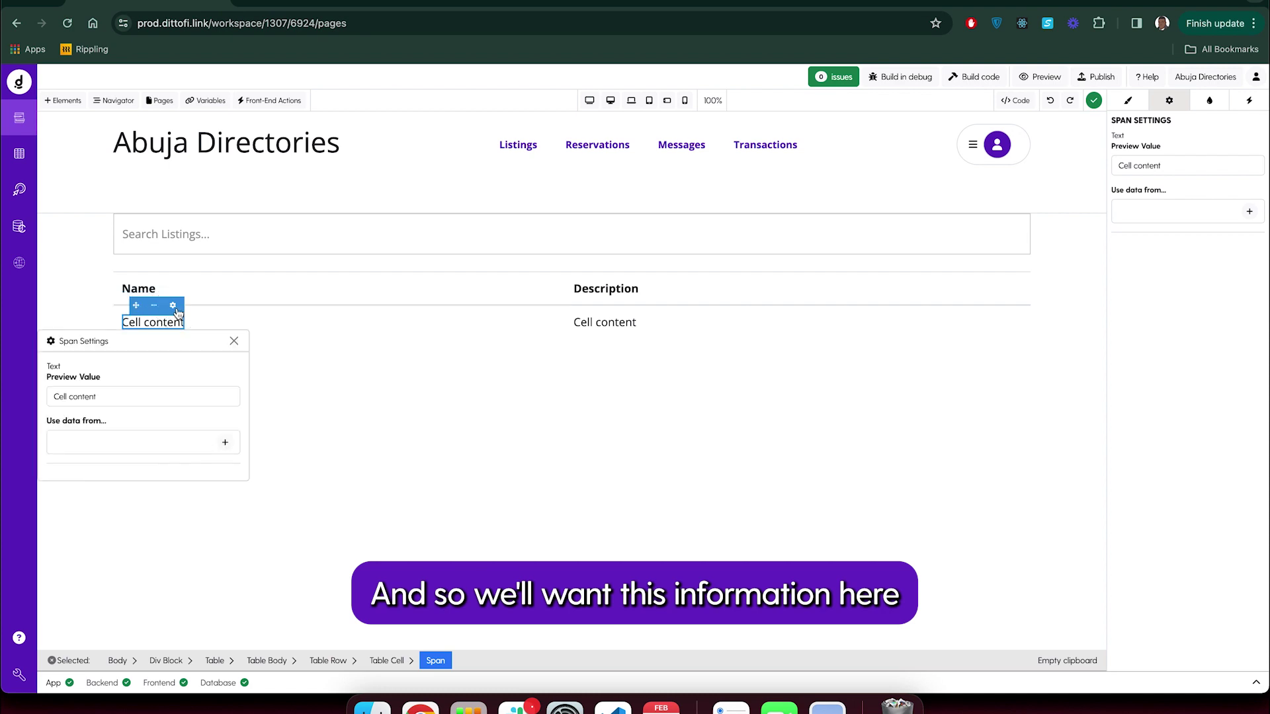
left_click(224, 443)
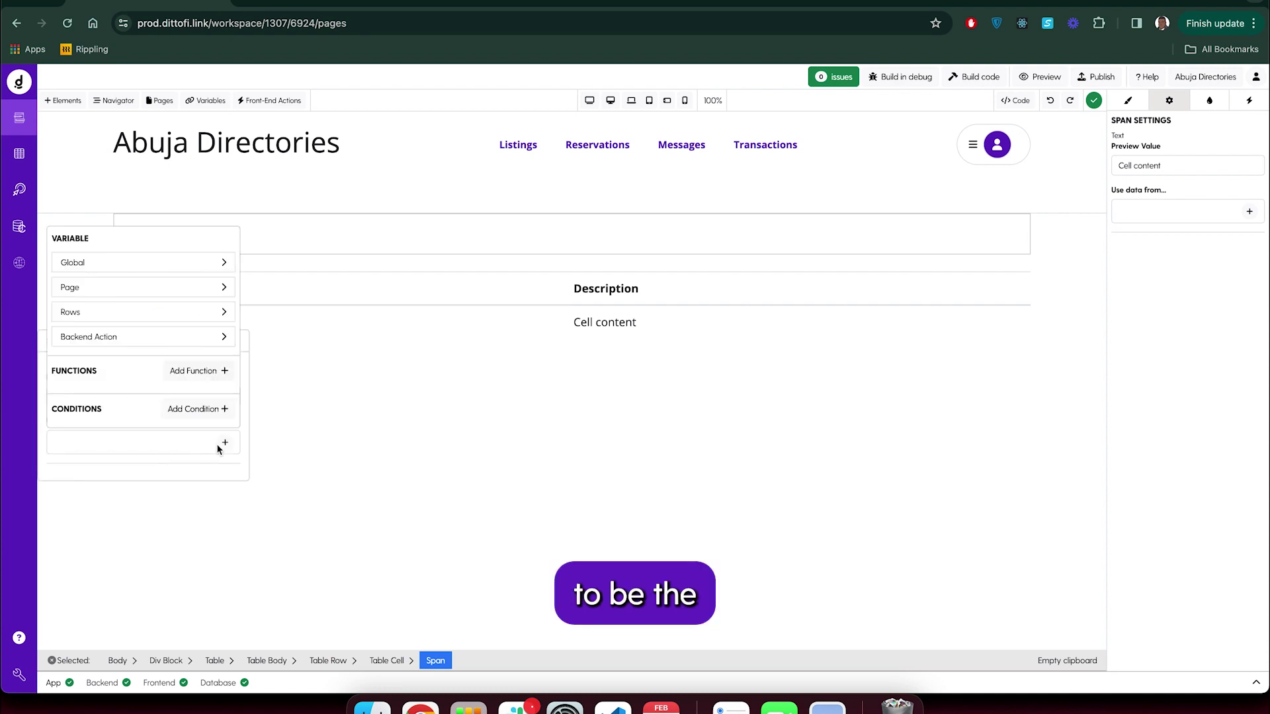
left_click(96, 320)
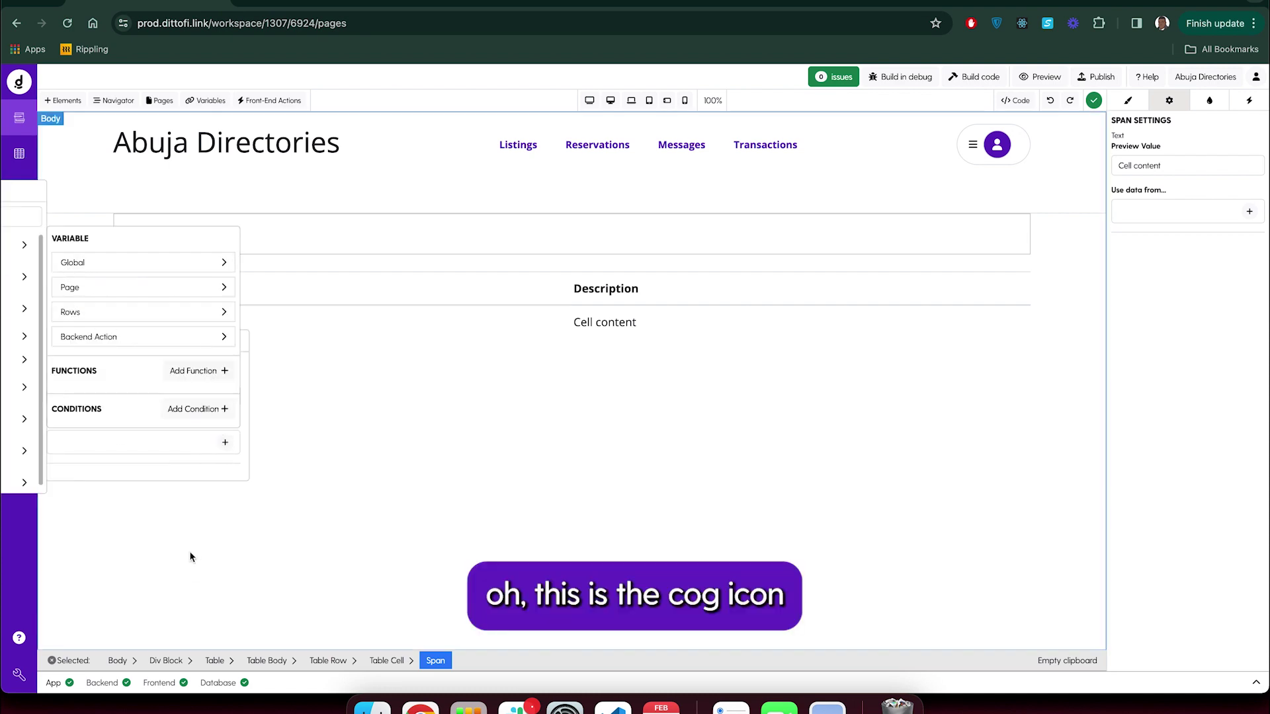
left_click(267, 374)
Bind the cell text under the Name heading to the repeating row's name field.
left_click(165, 327)
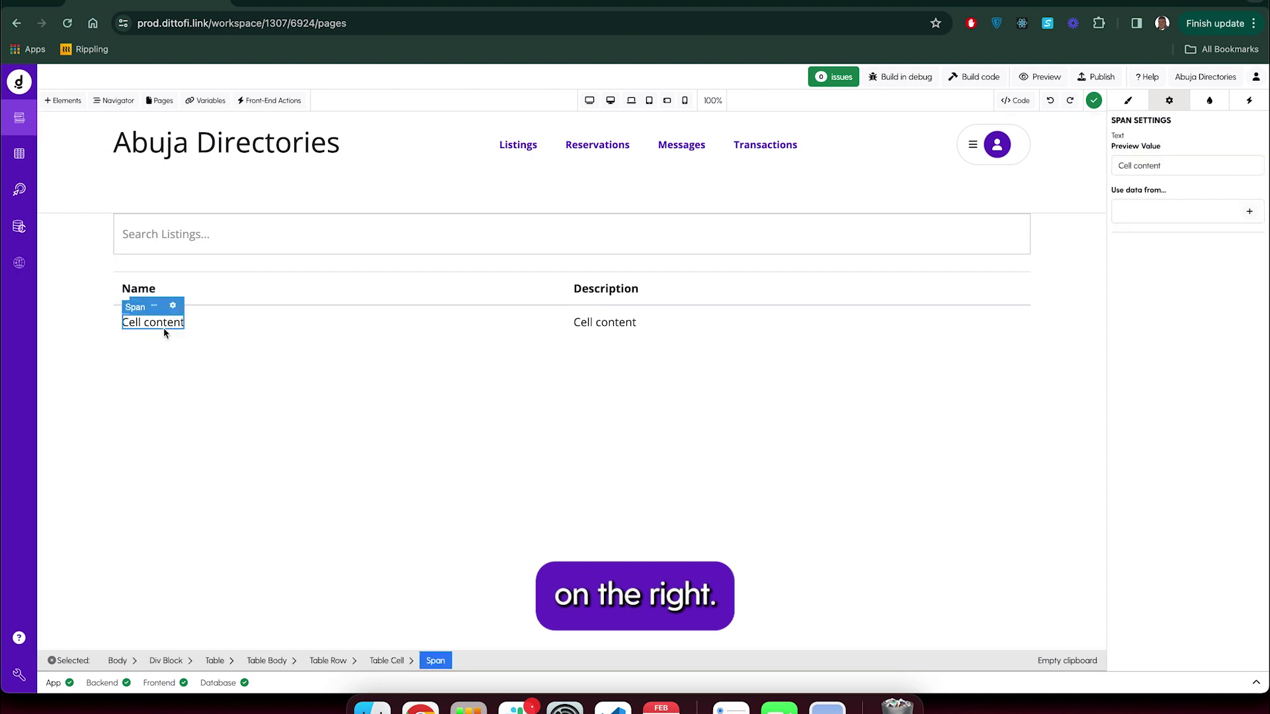
left_click(1249, 213)
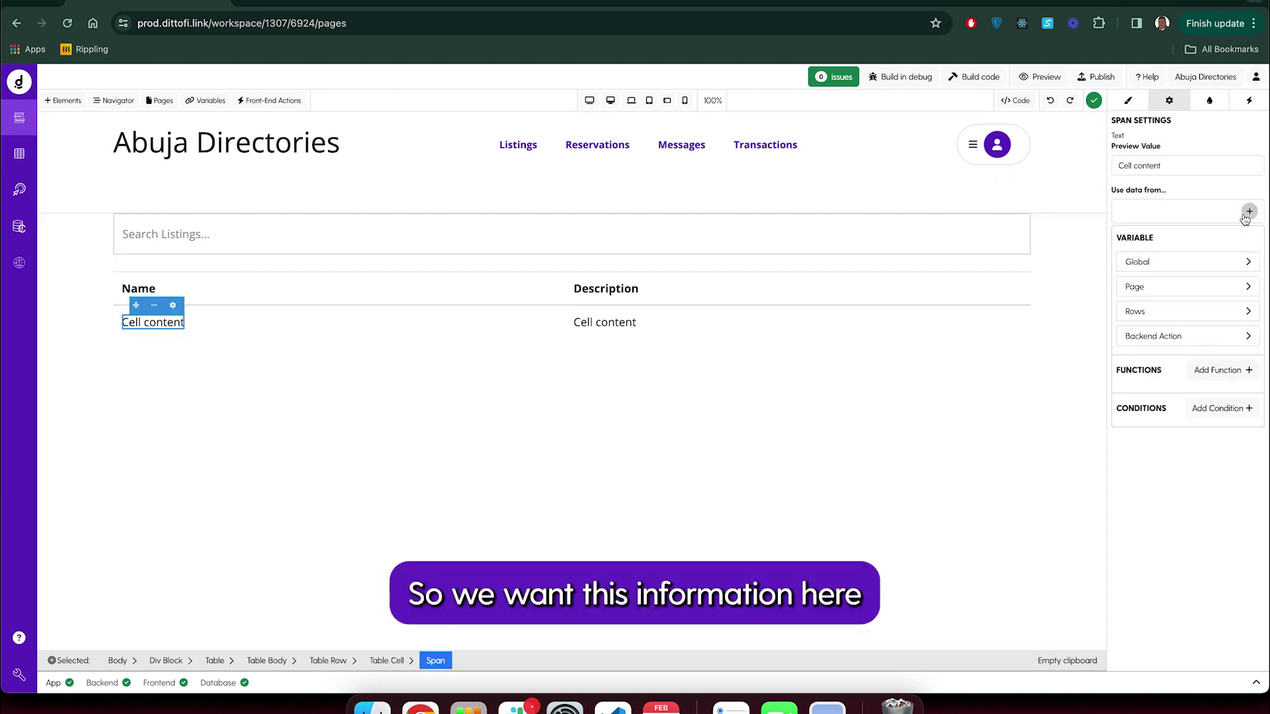
left_click(1143, 311)
left_click(1067, 340)
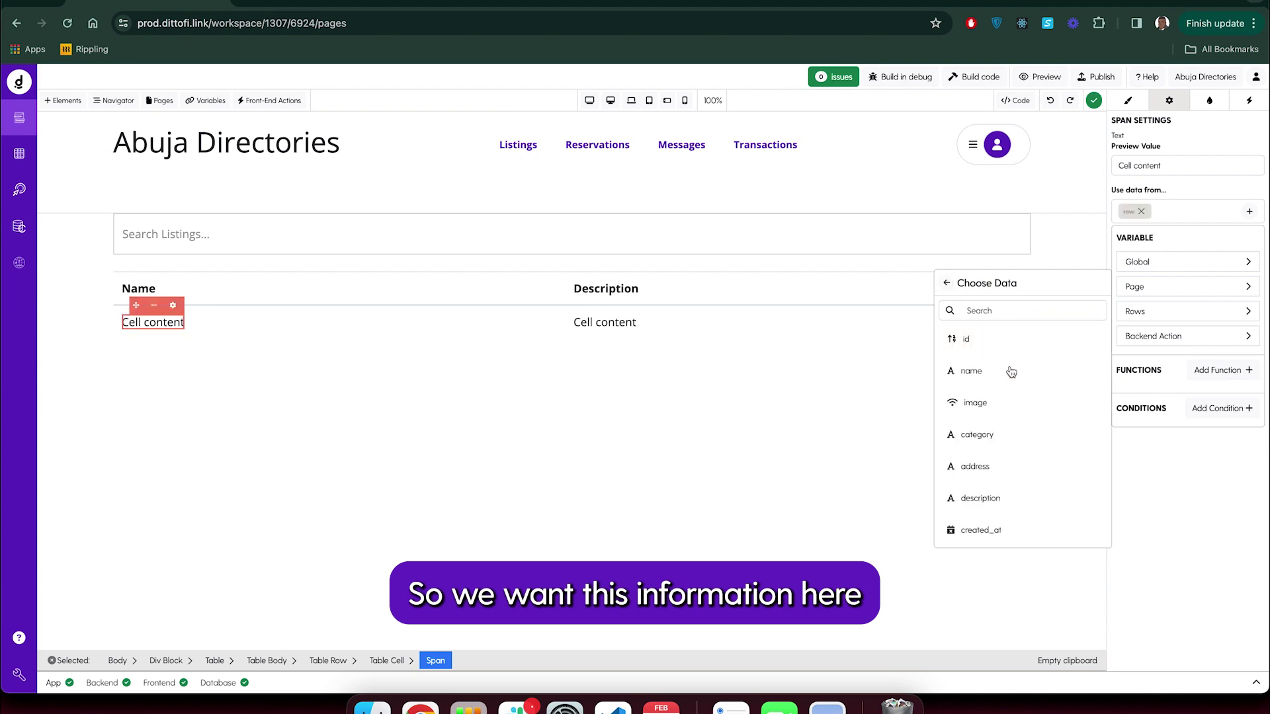
left_click(965, 370)
left_click(724, 462)
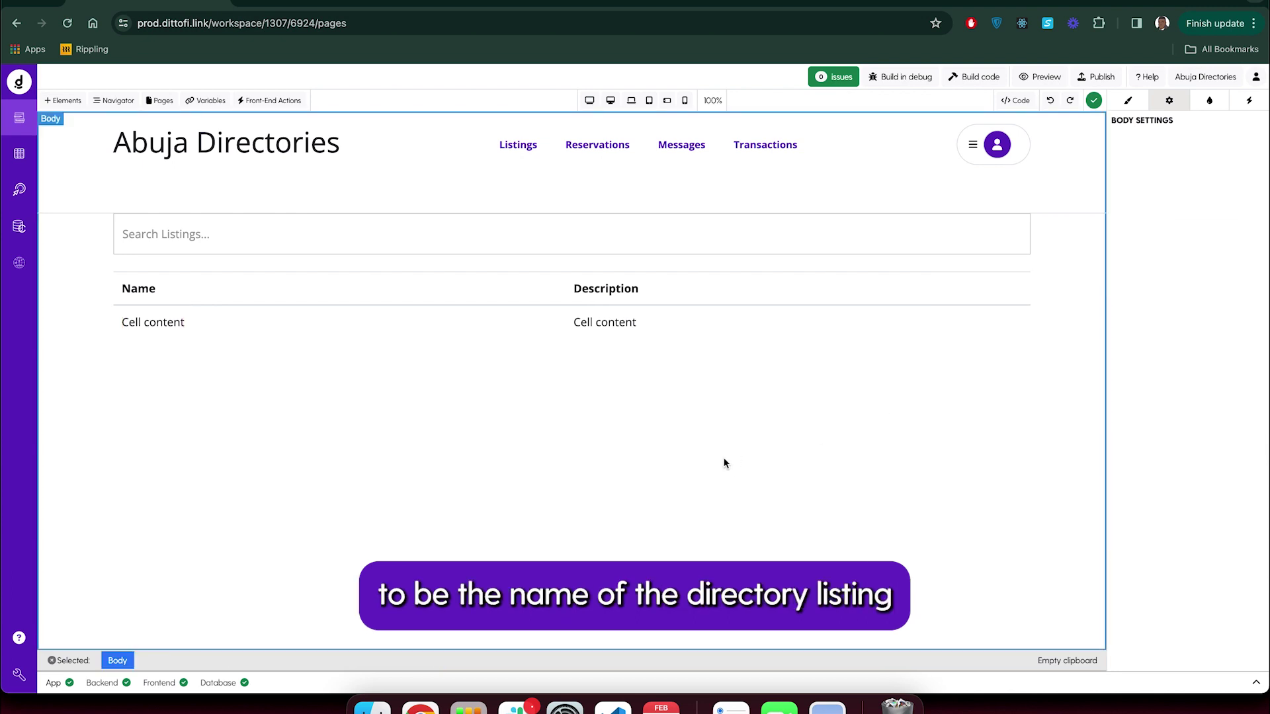
Bind the cell text under the Description heading to the repeating row's description field.
left_click(615, 324)
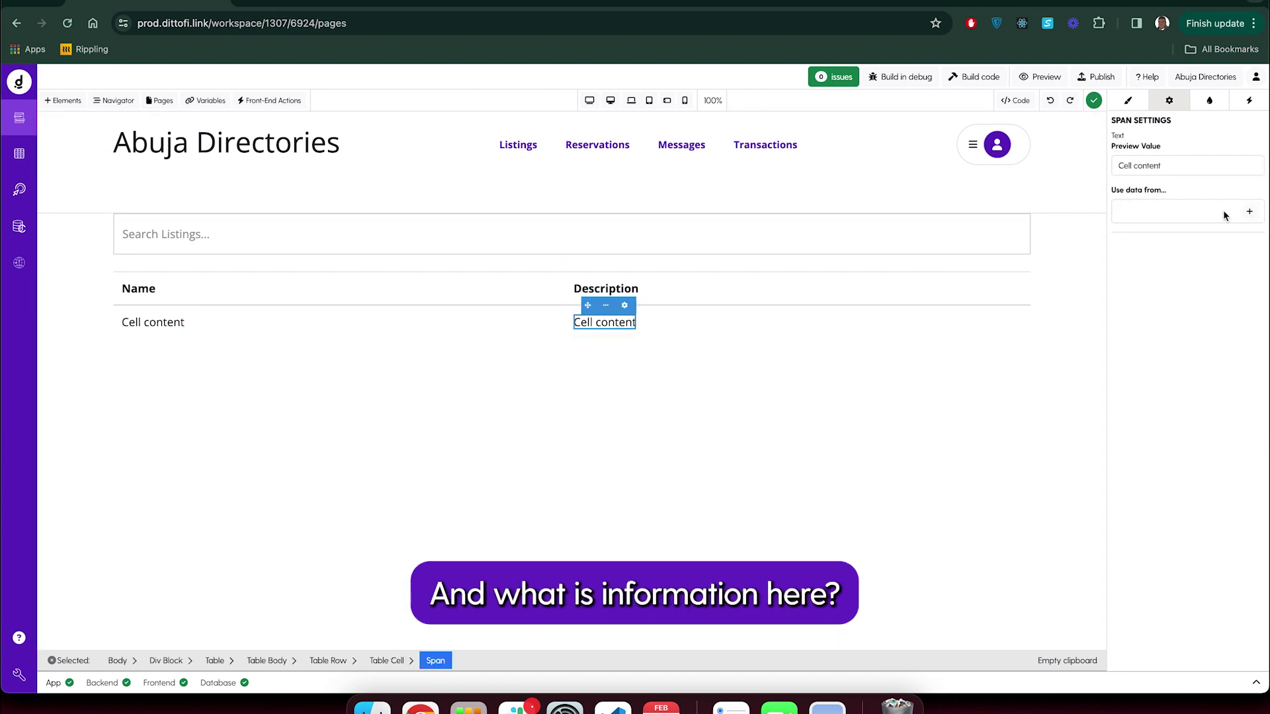
left_click(1249, 213)
left_click(1142, 311)
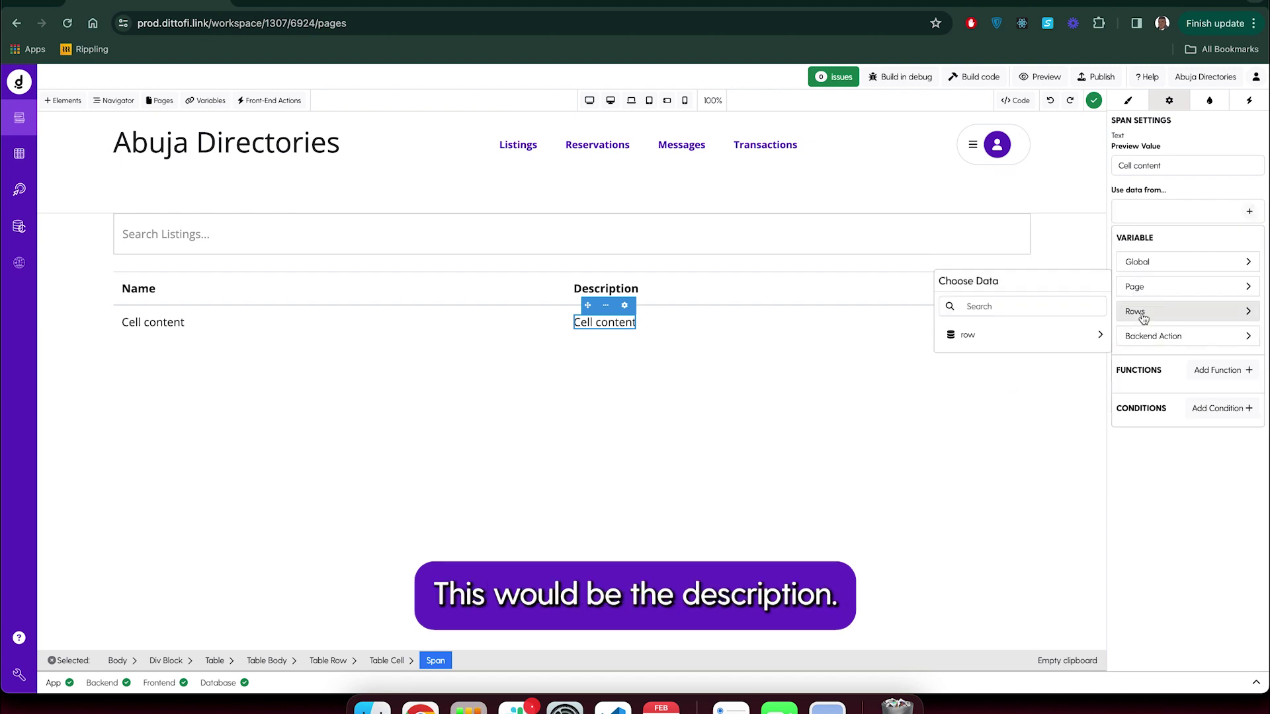
left_click(1071, 339)
left_click(986, 499)
left_click(785, 513)
left_click(785, 513)
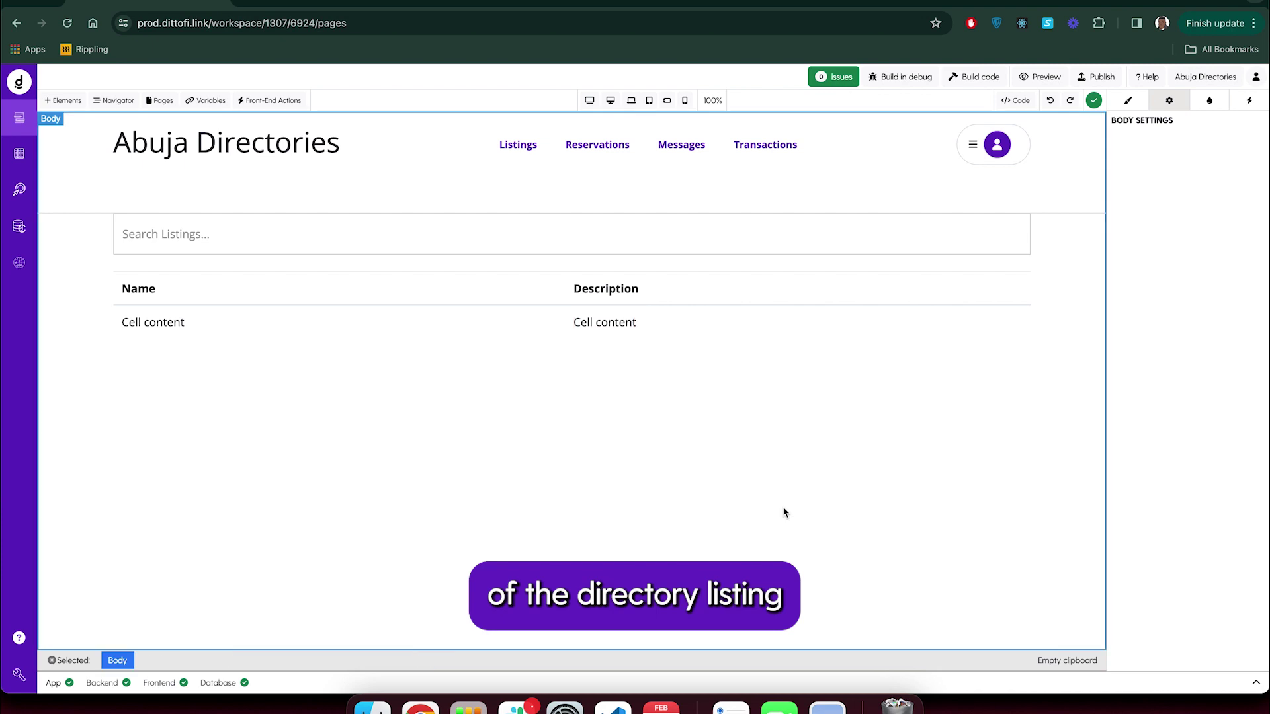
Build the app's code and copy the slug find-listing from the SearchListing page settings.
left_click(982, 80)
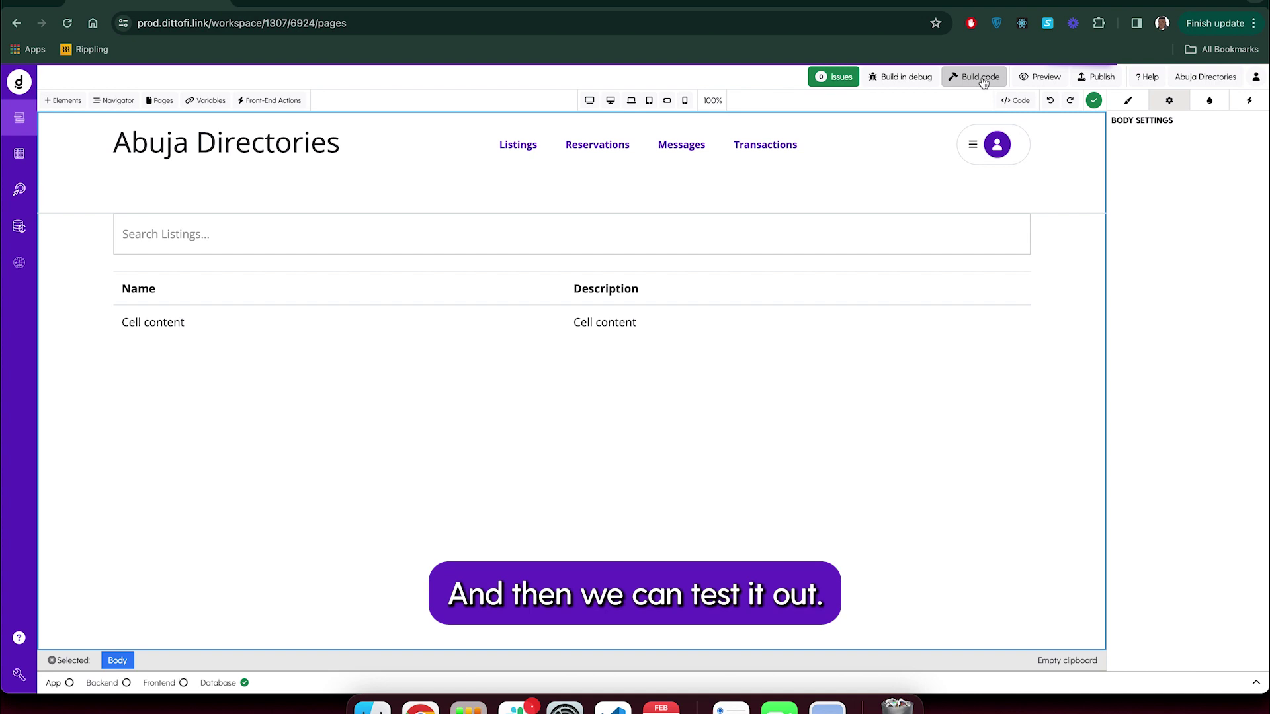
left_click(159, 101)
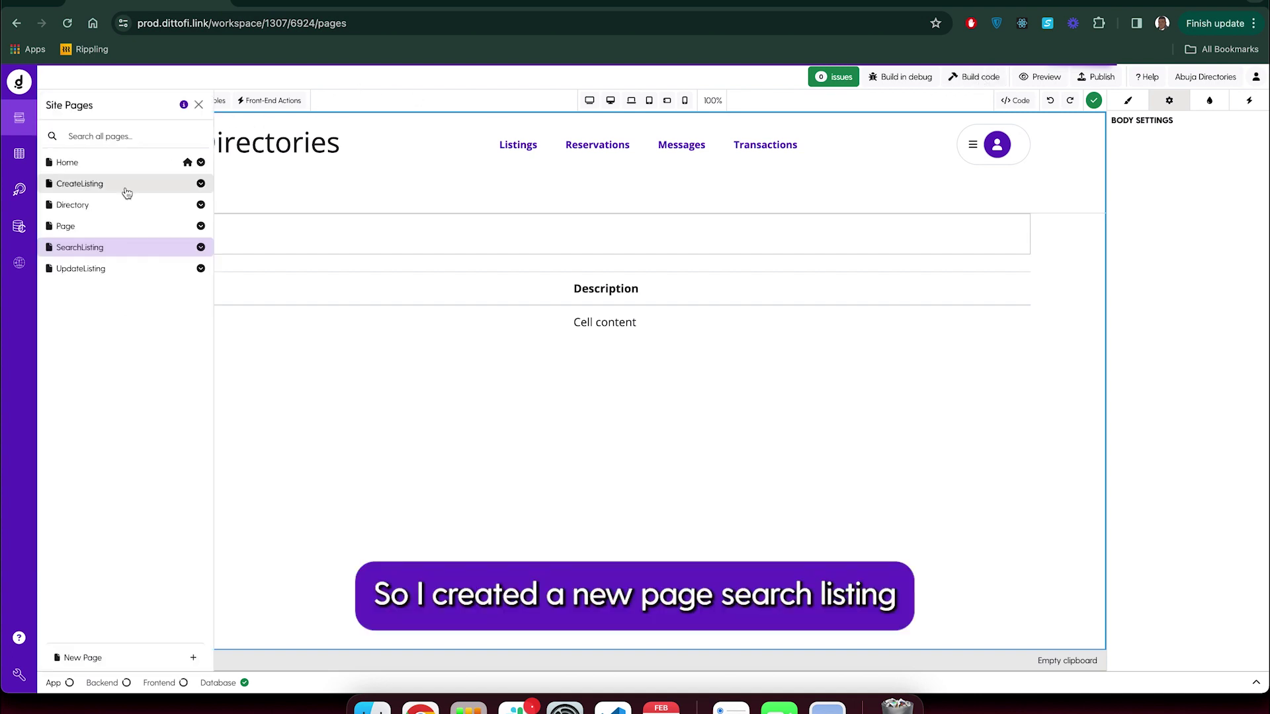
left_click(200, 246)
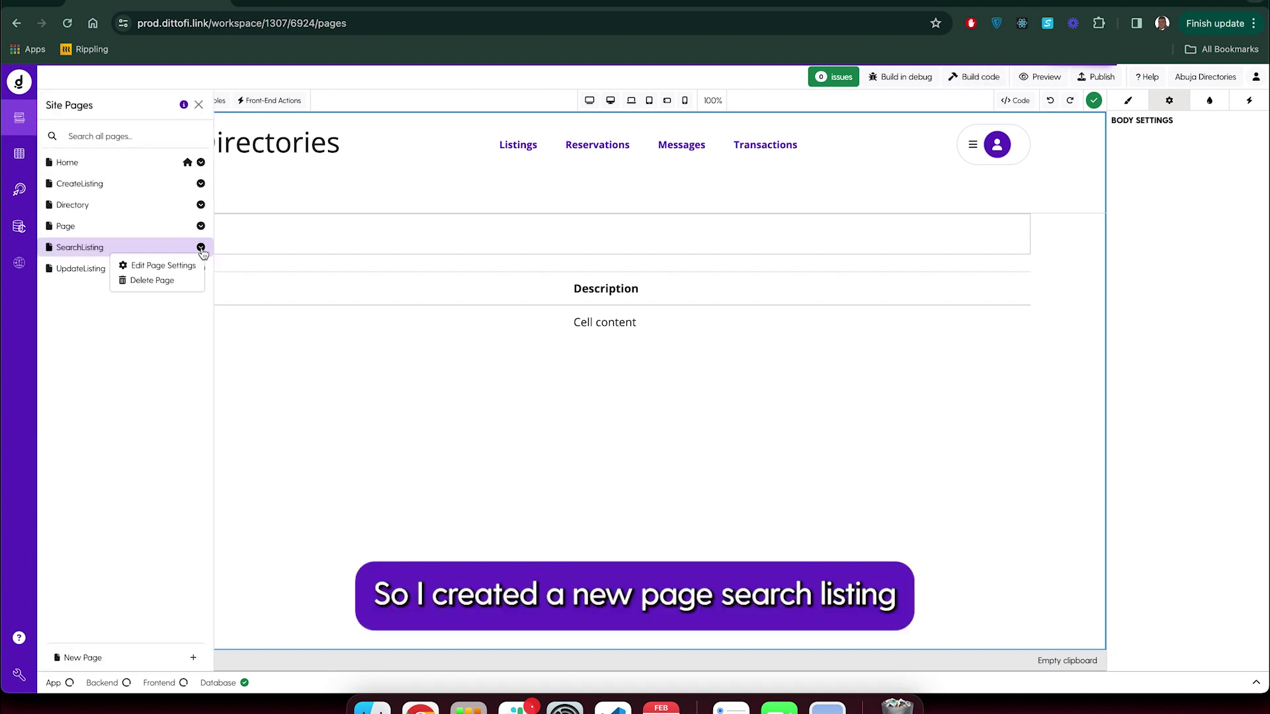
left_click(171, 270)
left_click_drag(275, 267, 231, 264)
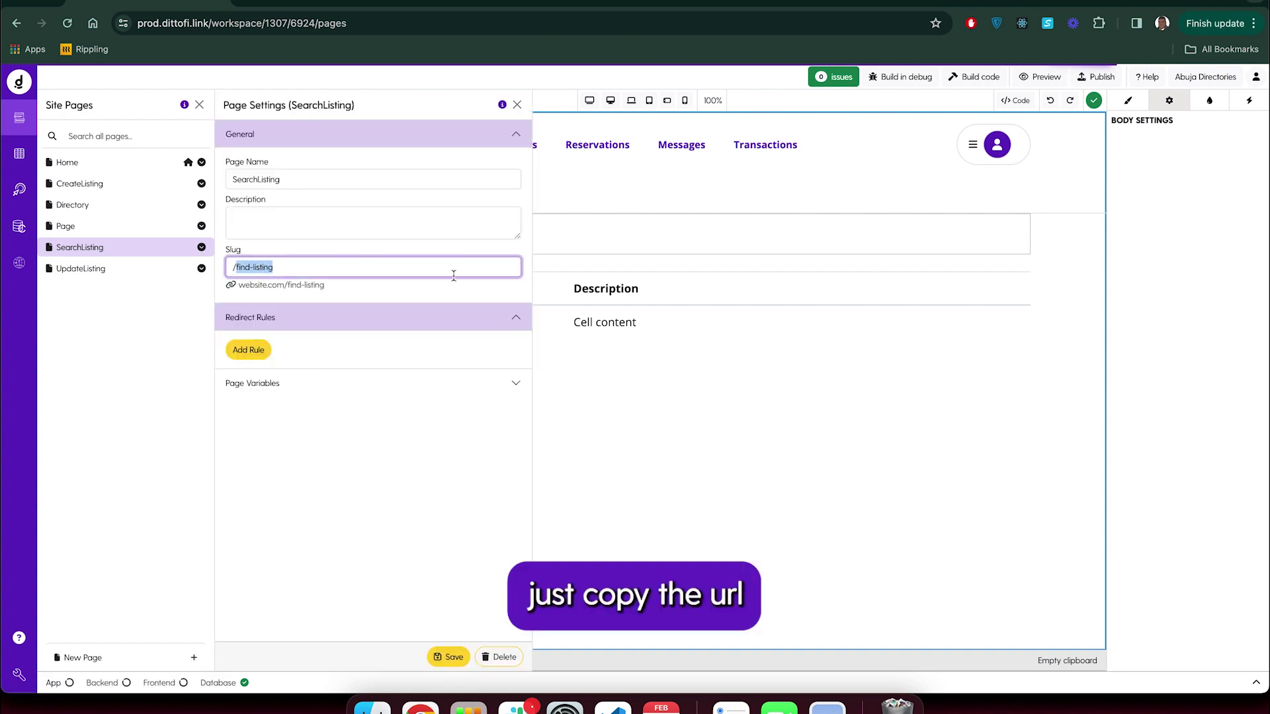
left_click(517, 105)
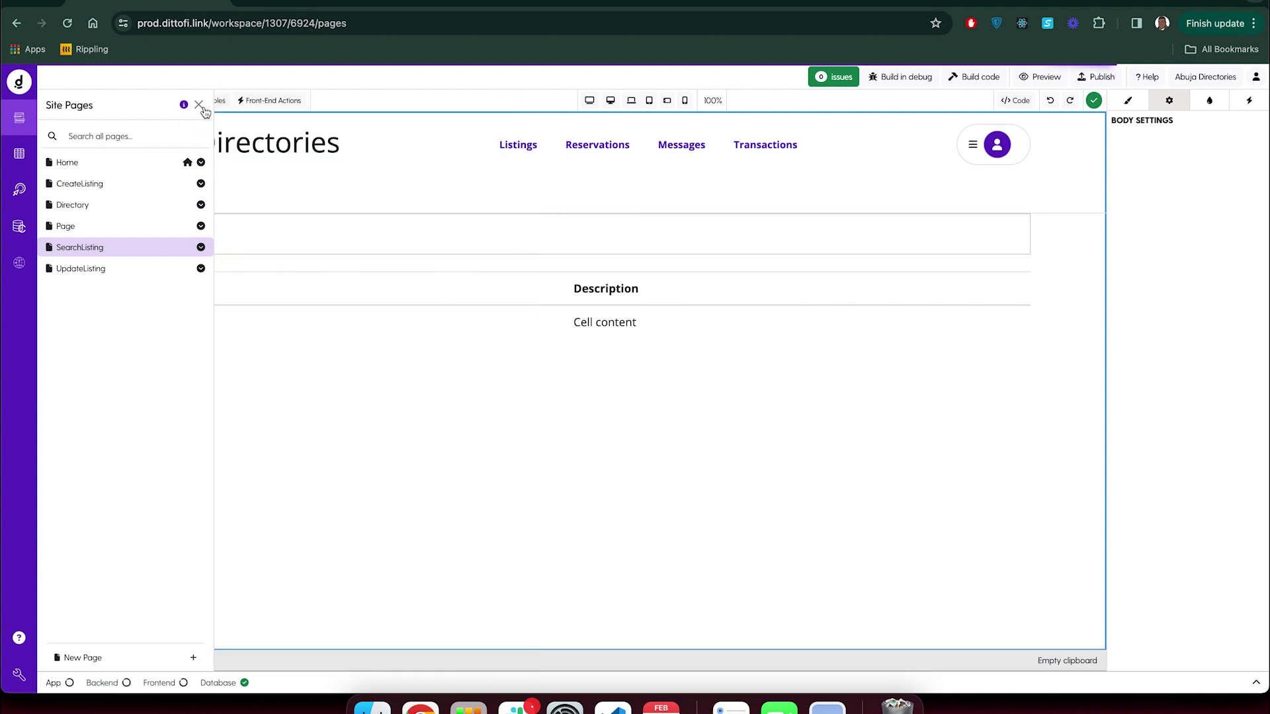
left_click(198, 105)
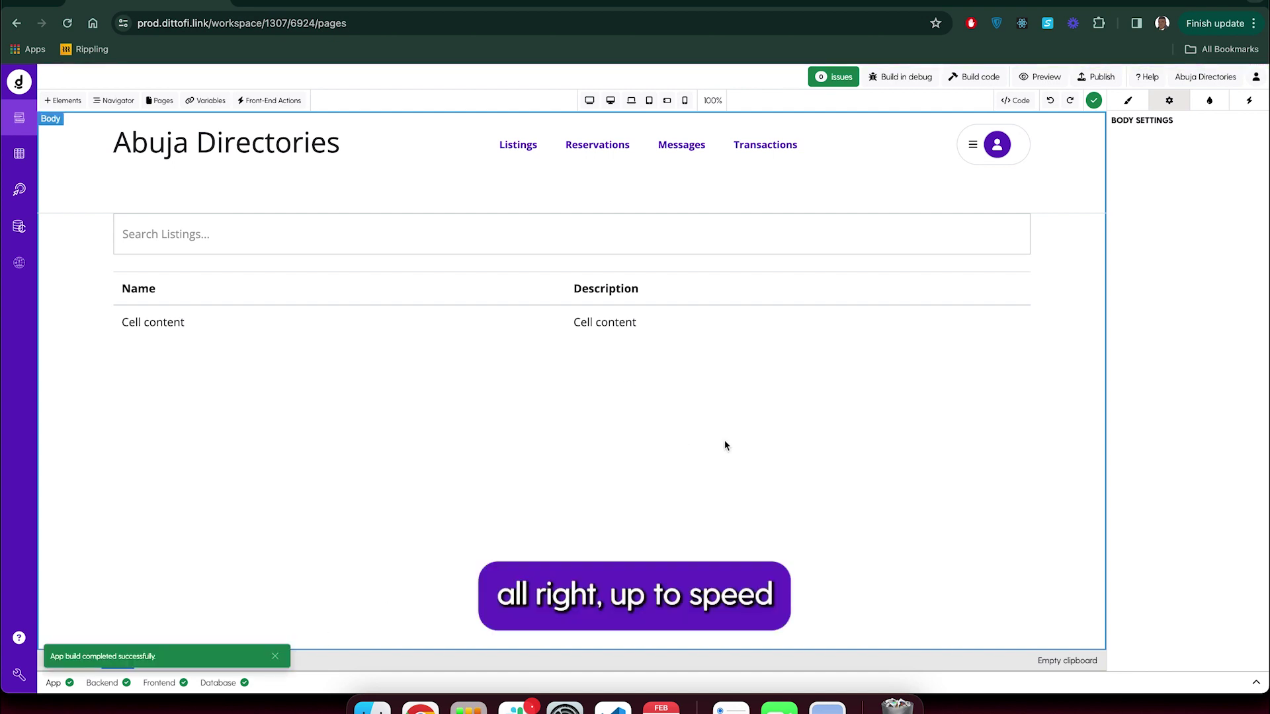
Preview the built app and open its find-listing page.
left_click(1042, 76)
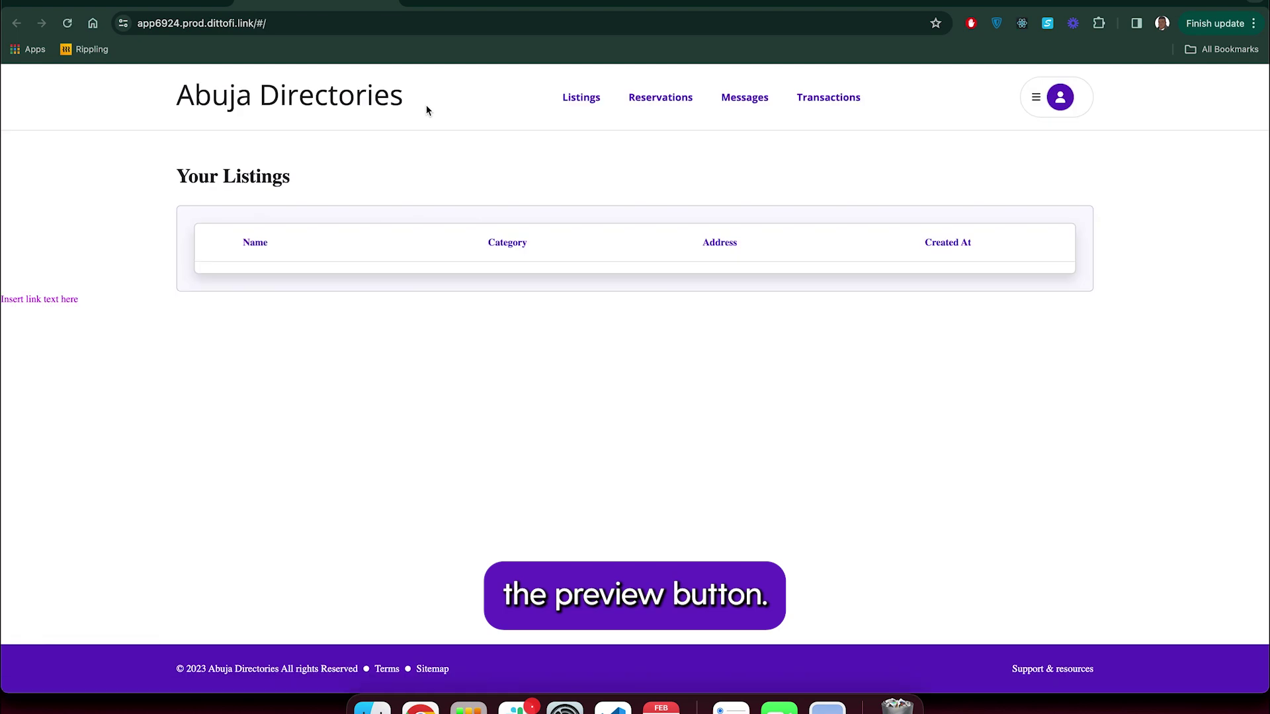
left_click(284, 23)
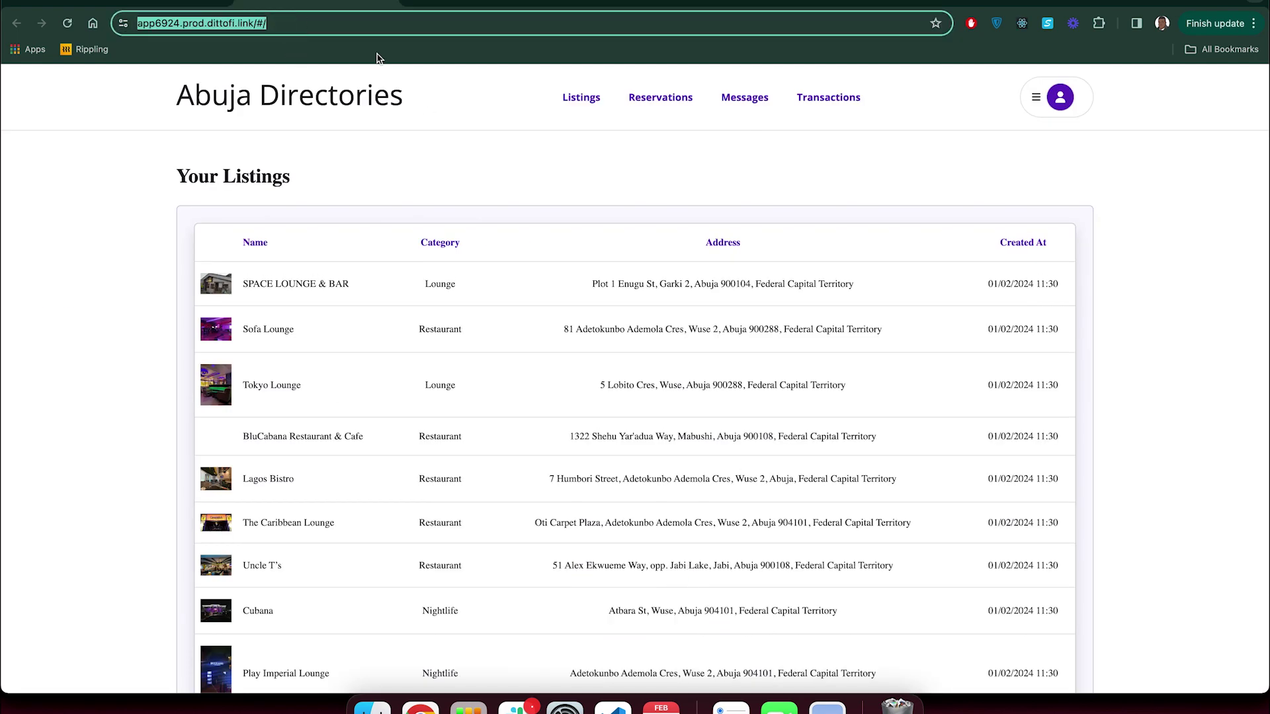
key("Right")
type("find-listing")
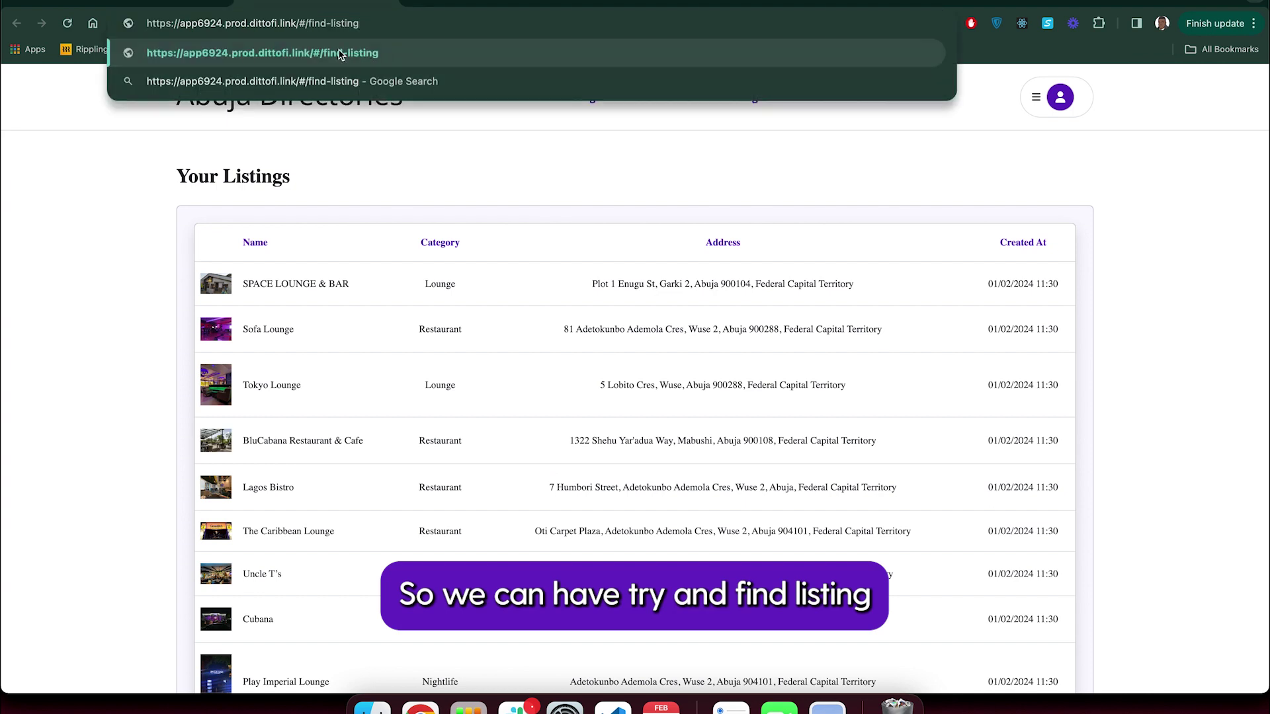
key("Return")
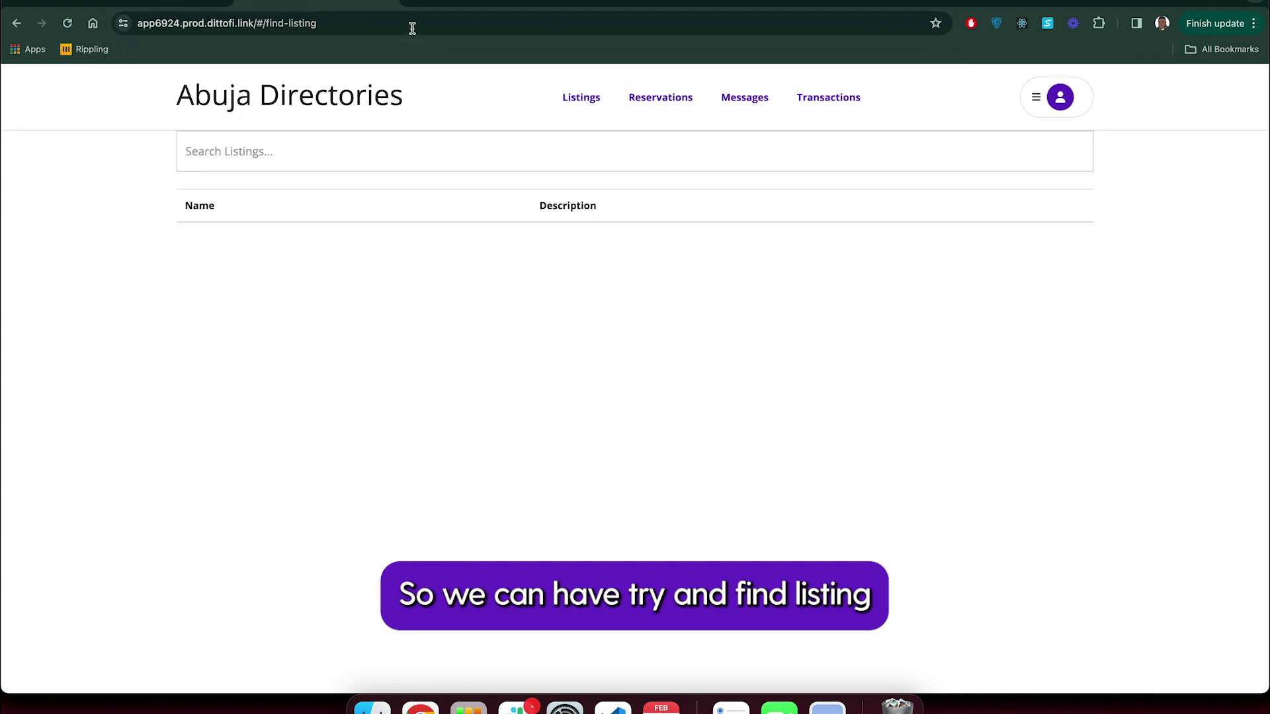
Search the previewed listings page for Cubana.
left_click(308, 146)
type("C")
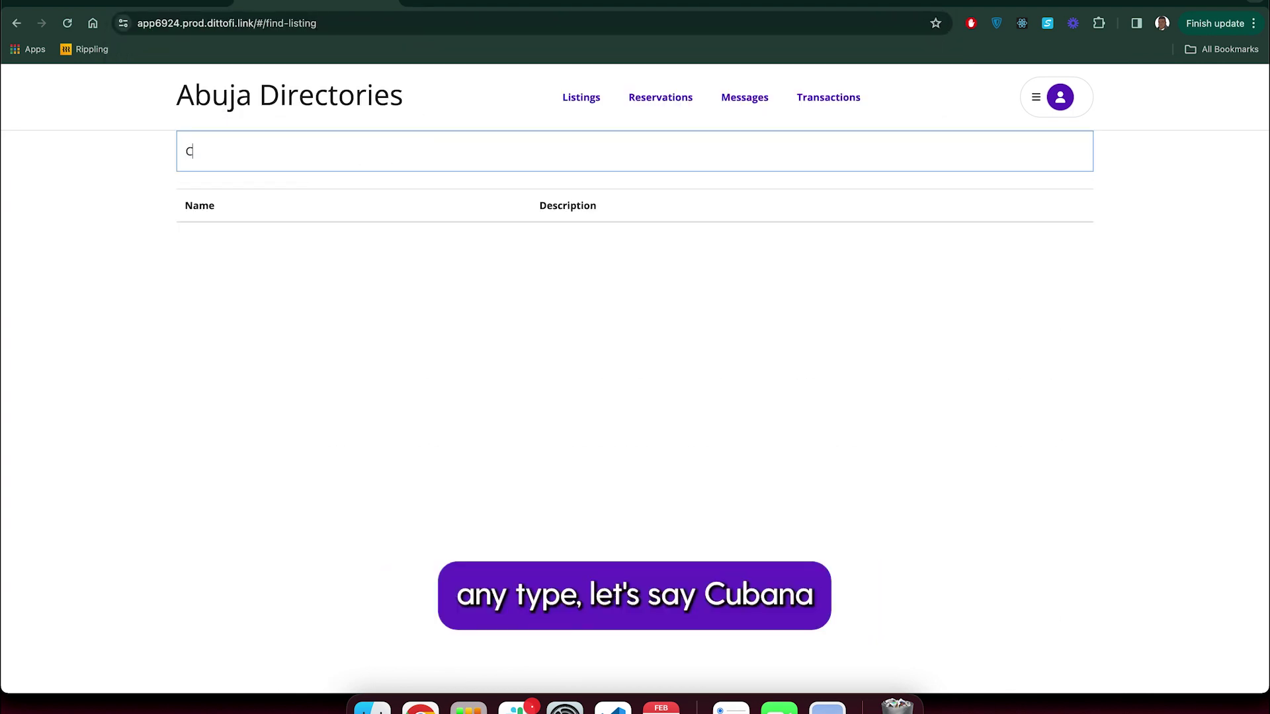
type("ubana")
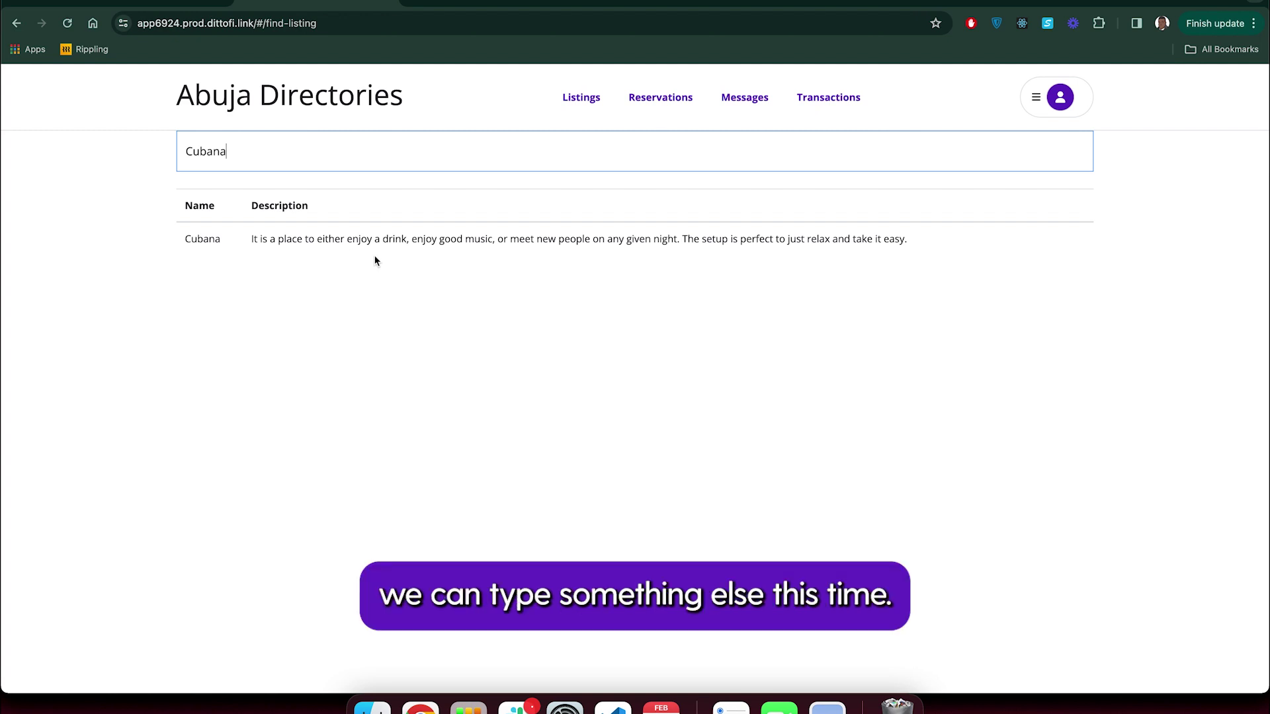
Copy the name Tokyo Lounge from the Directory database table in the workspace.
left_click(149, 6)
left_click(18, 159)
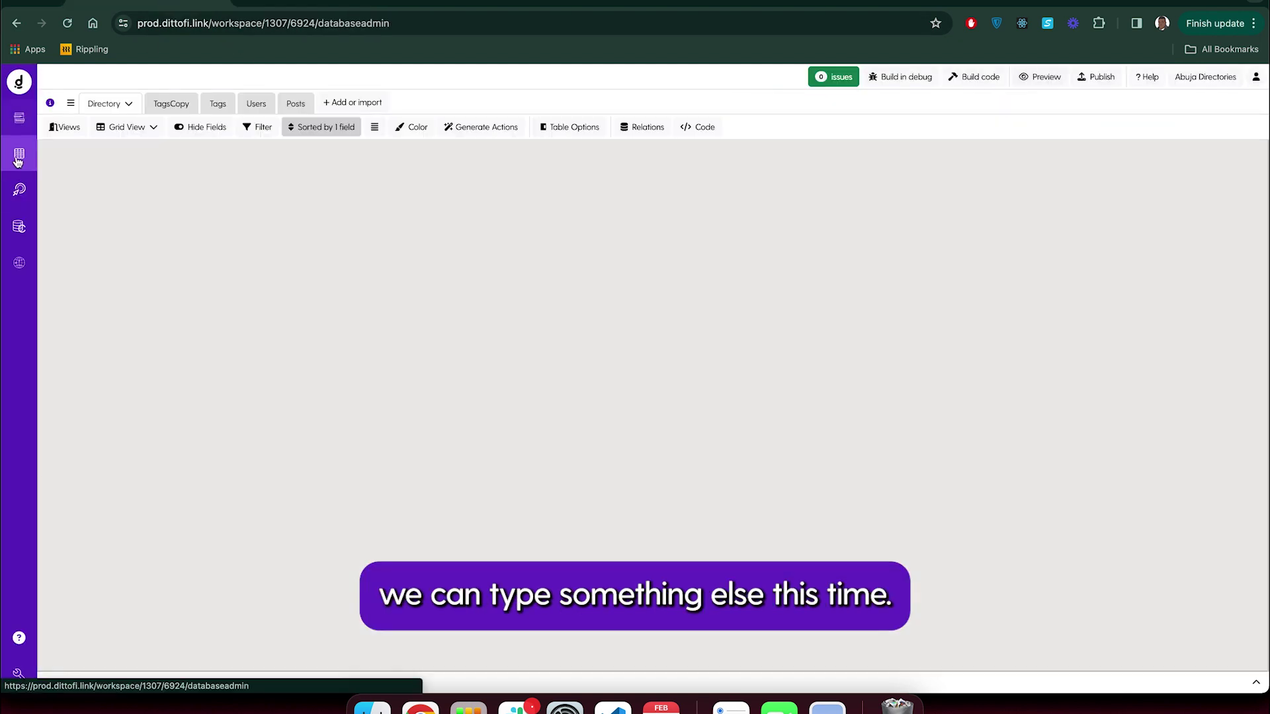
double_click(234, 218)
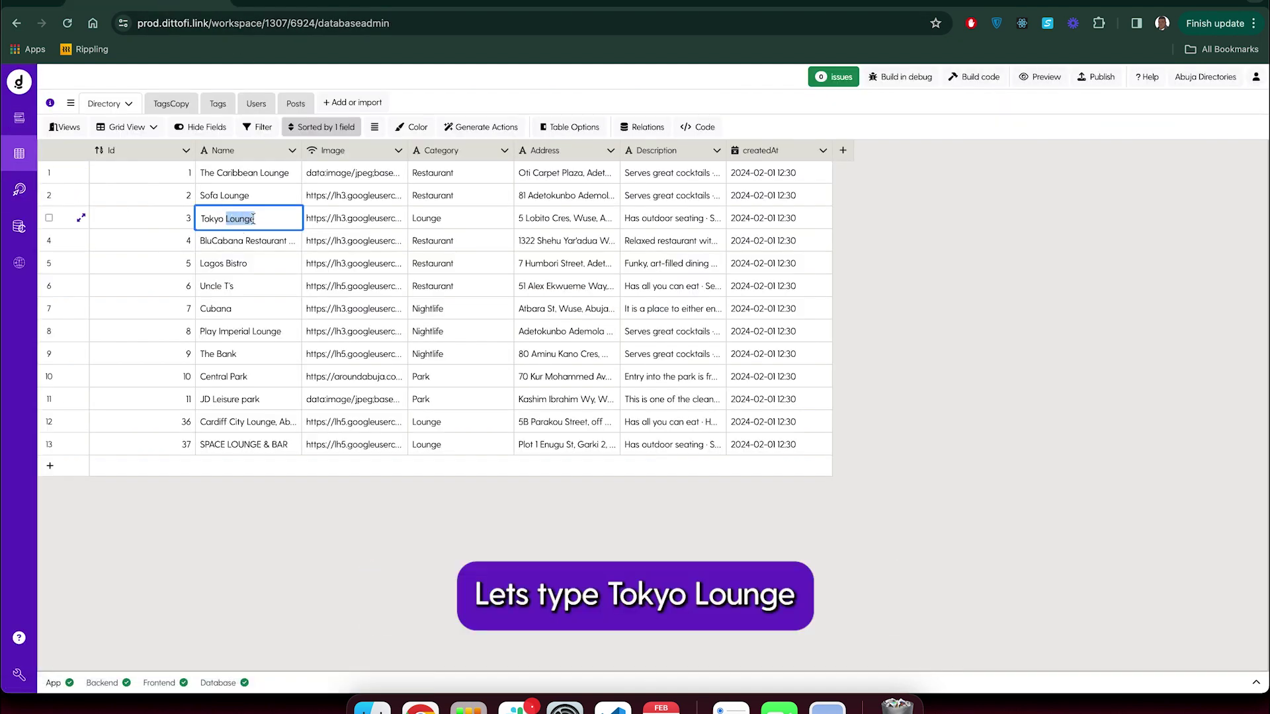
key("ctrl+a")
key("super+c")
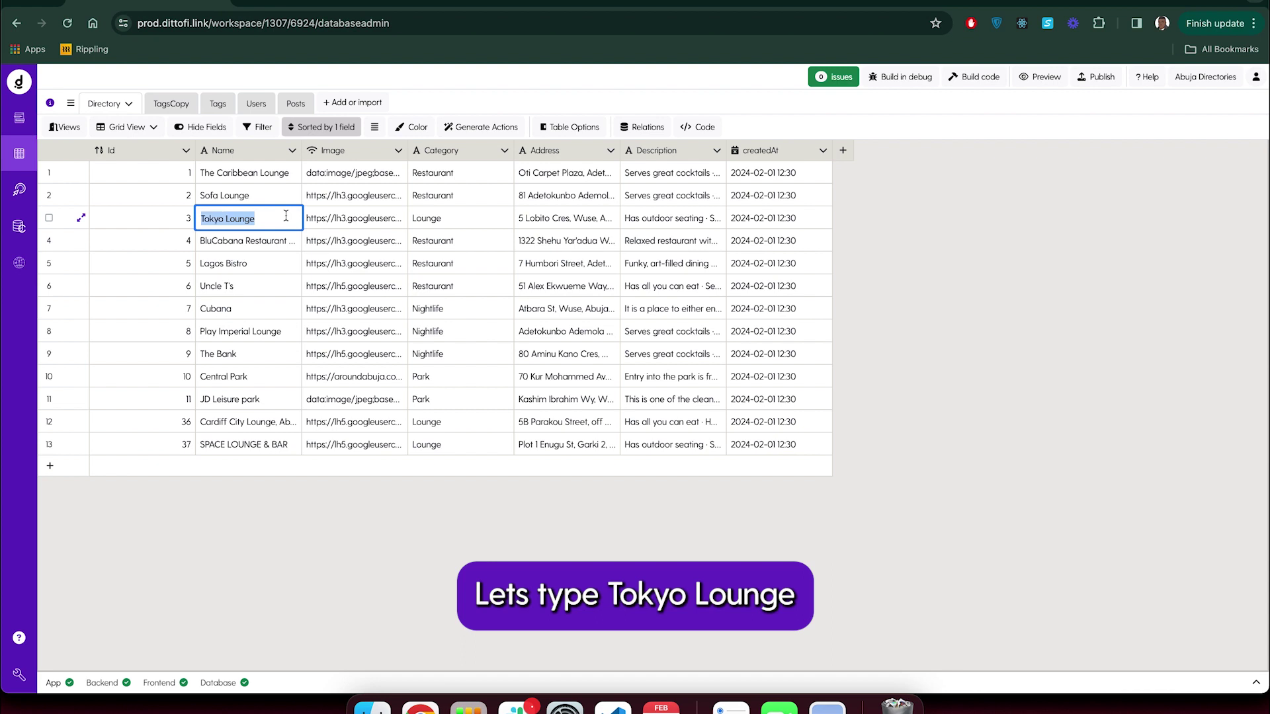
Replace the search text on the previewed listings page with the copied name Tokyo Lounge.
left_click(314, 7)
key("super+a")
key("super+v")
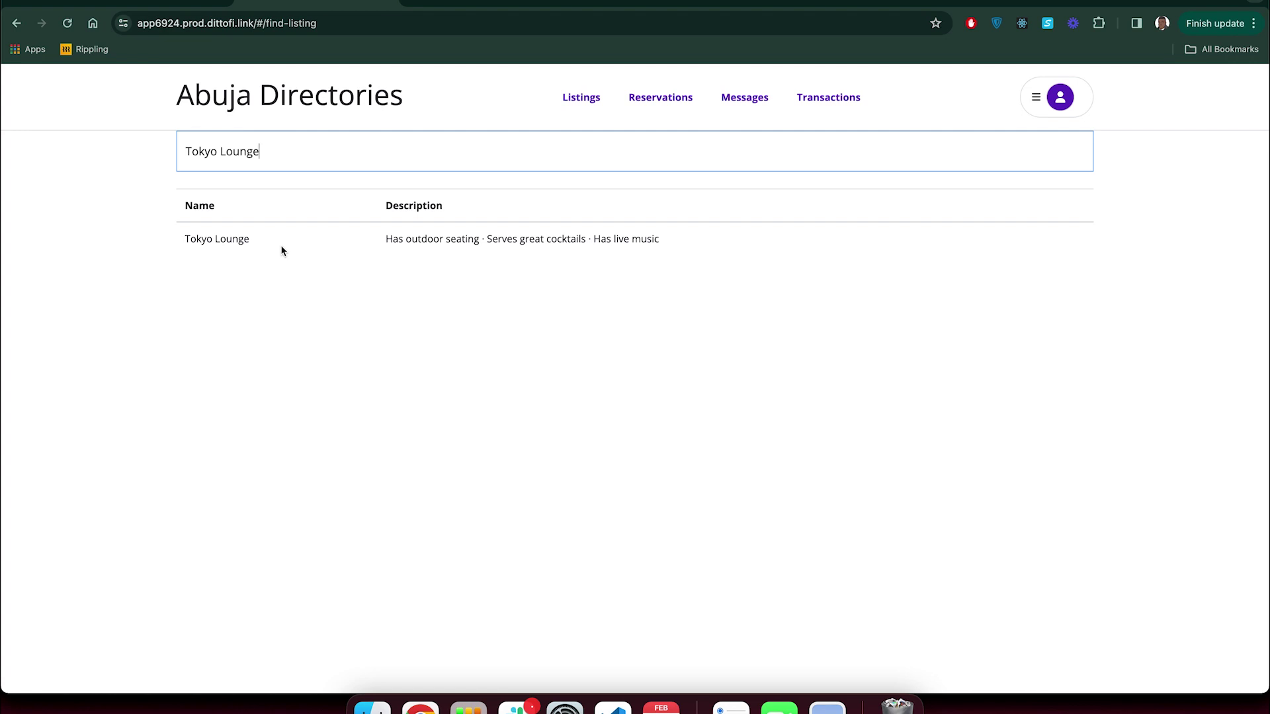
left_click(344, 364)
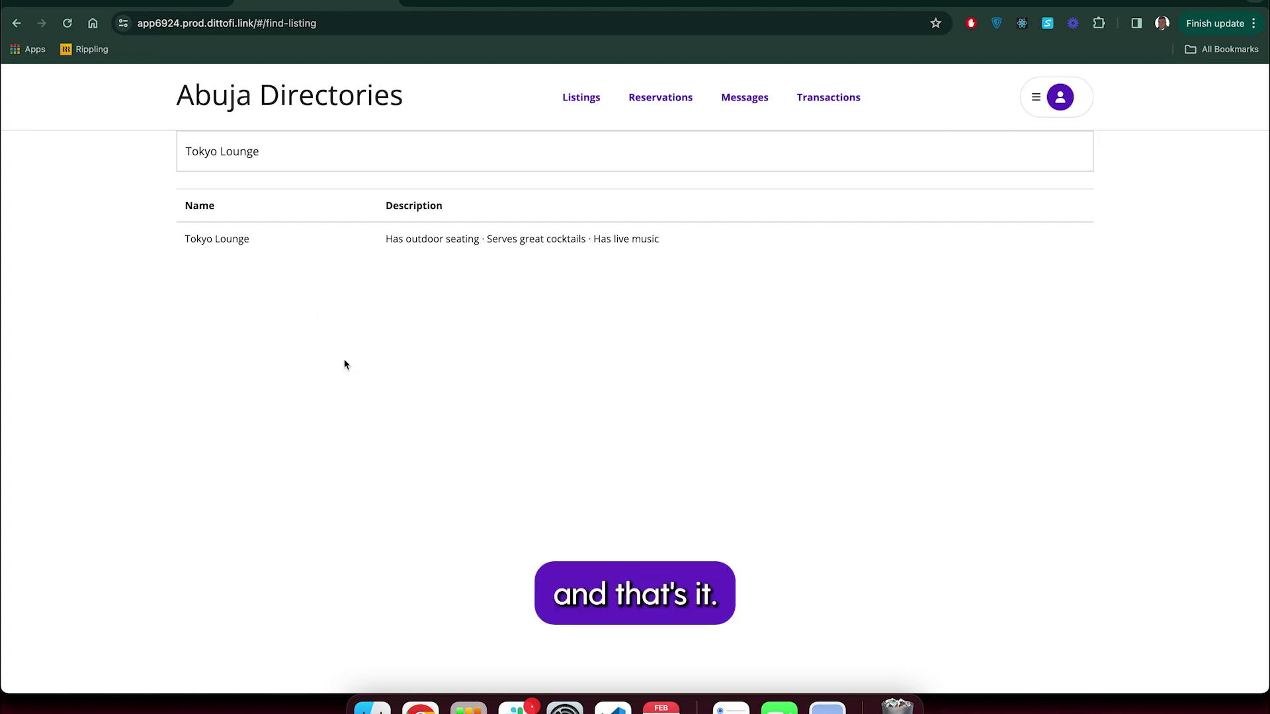
Review the Directory database table in the workspace, and return to the SearchListing page design.
left_click(132, 6)
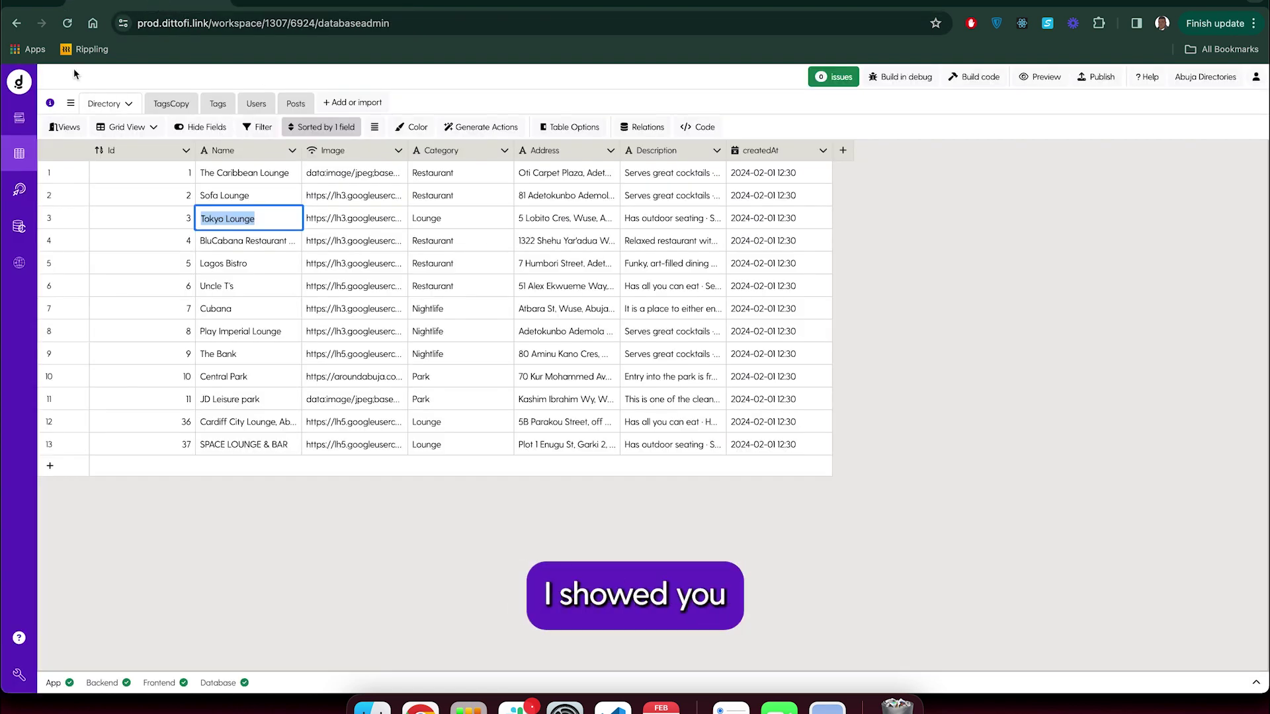
left_click(20, 119)
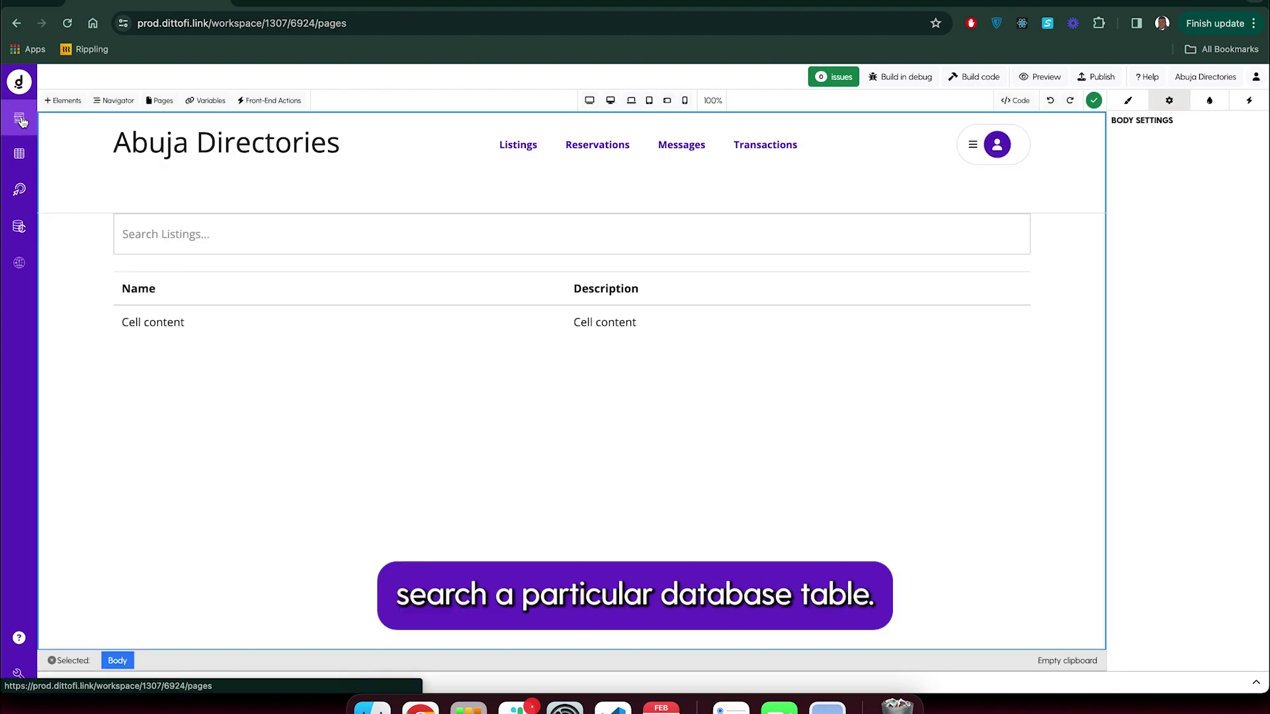
left_click(21, 157)
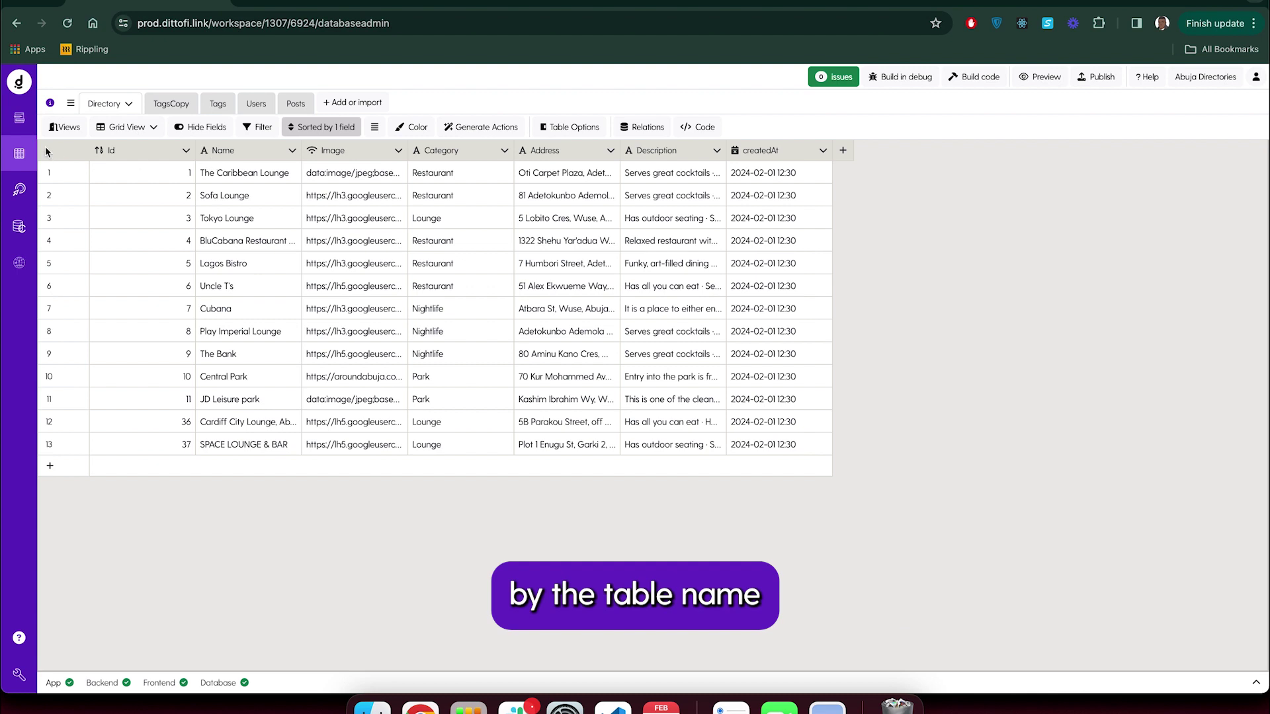
left_click(19, 117)
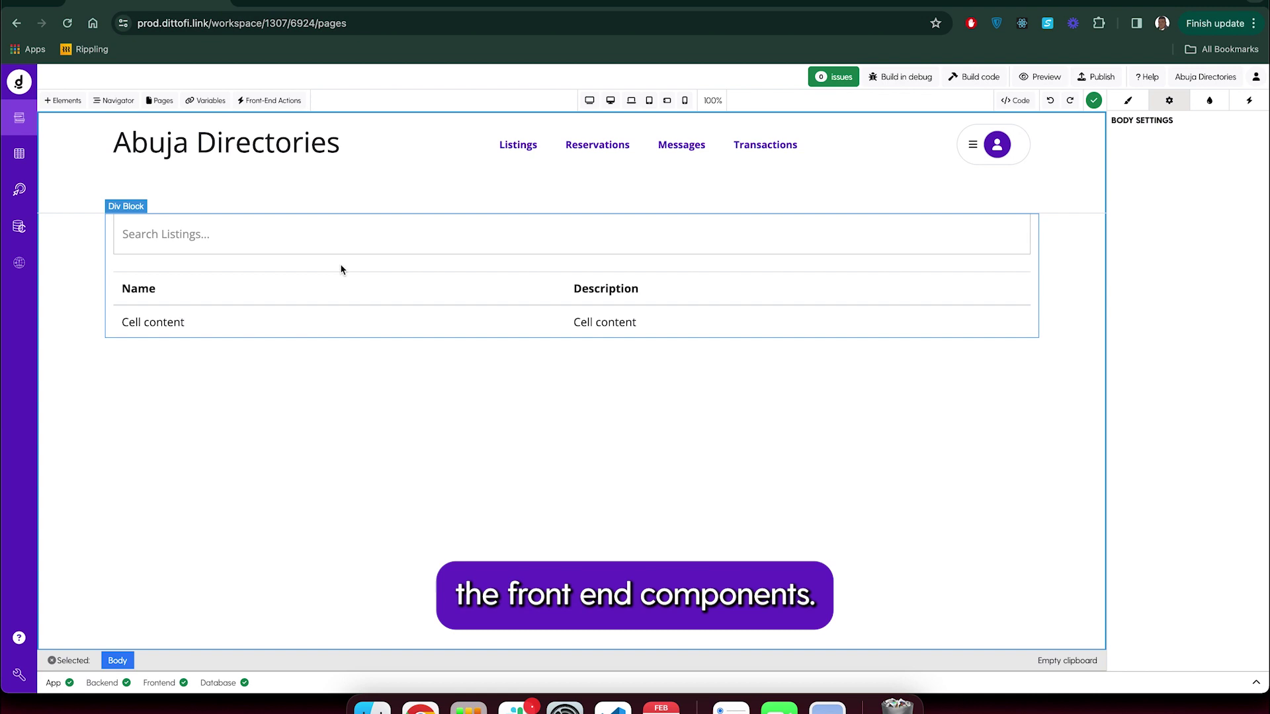
Review the search bar's input settings and the settings of the searchField variable.
left_click(314, 238)
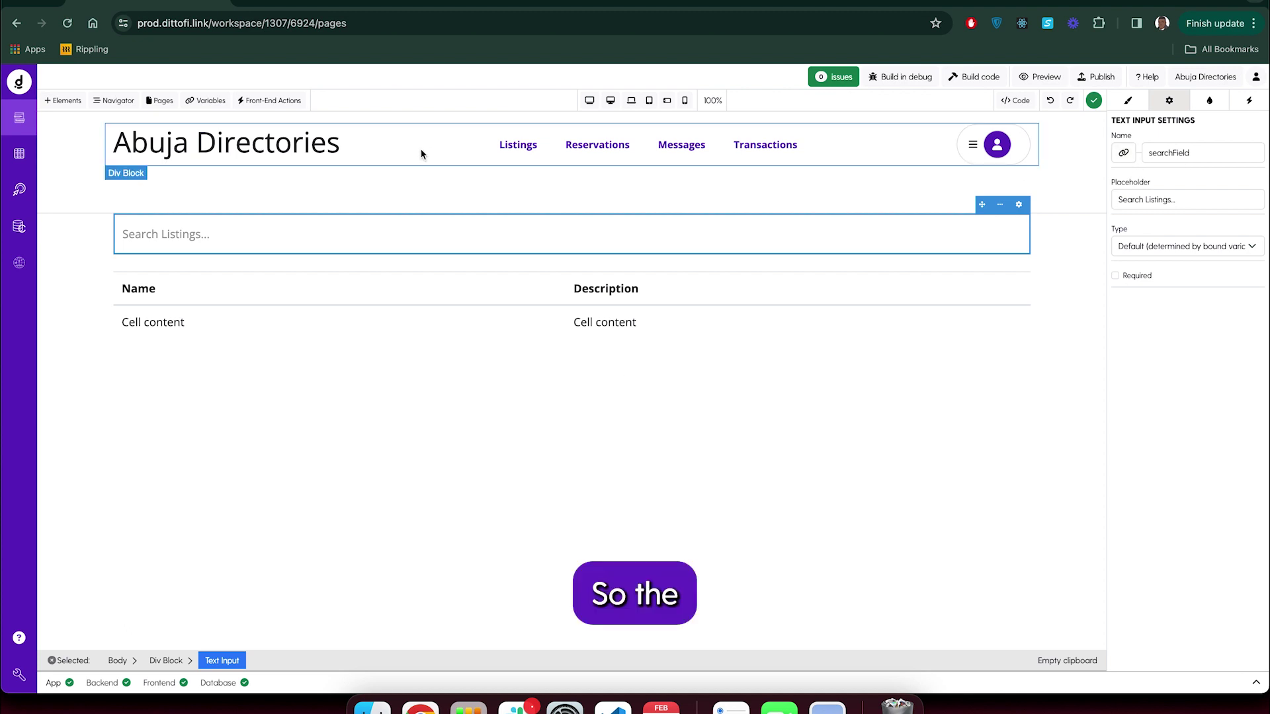
left_click(204, 106)
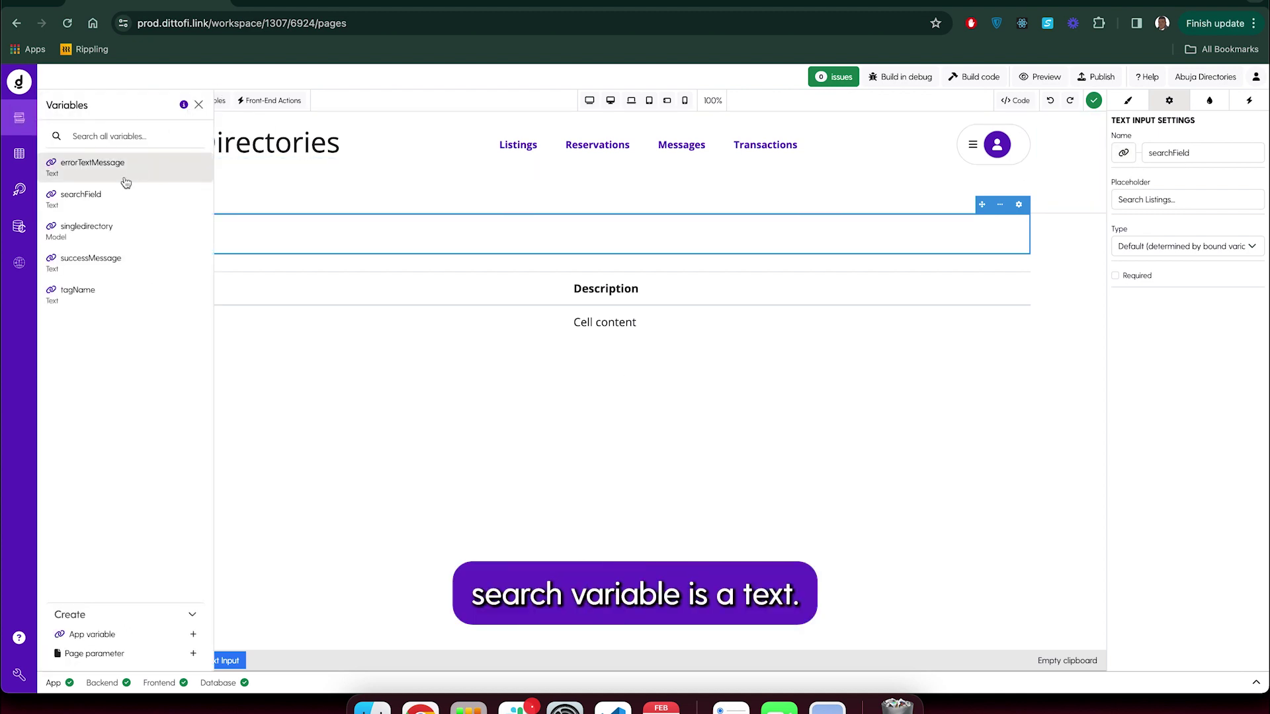
left_click(96, 197)
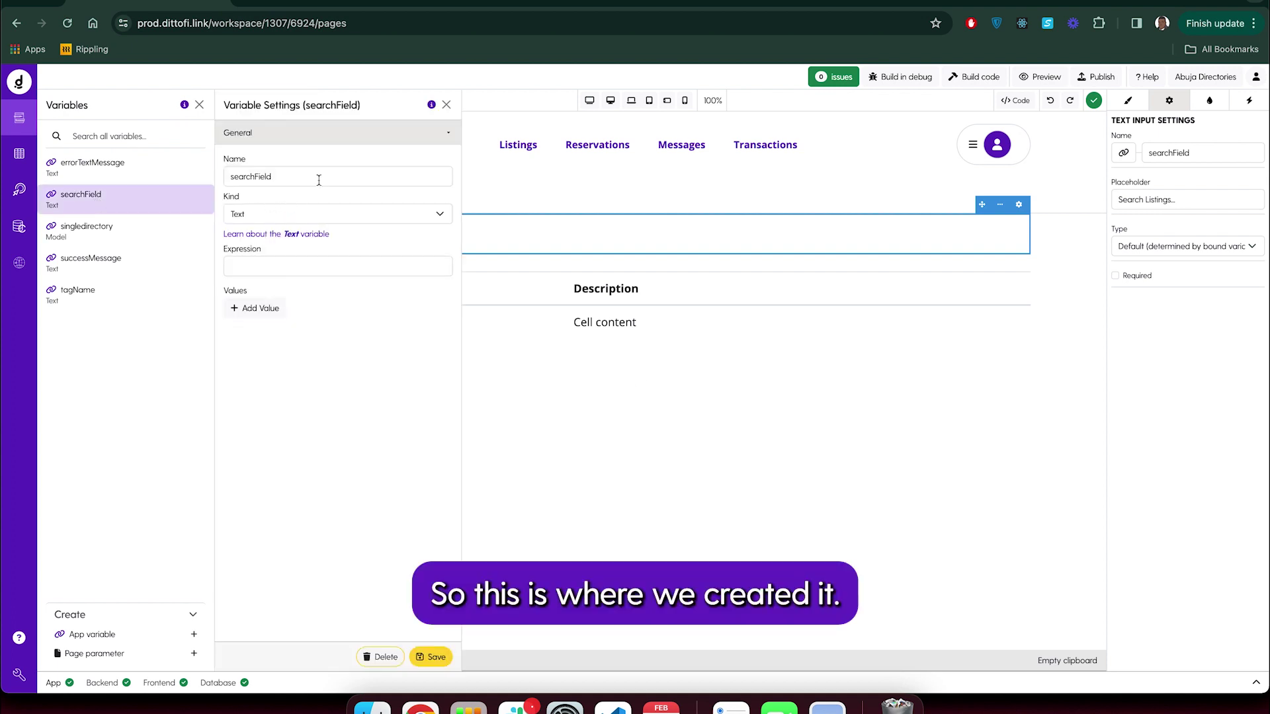
left_click(447, 105)
left_click(199, 104)
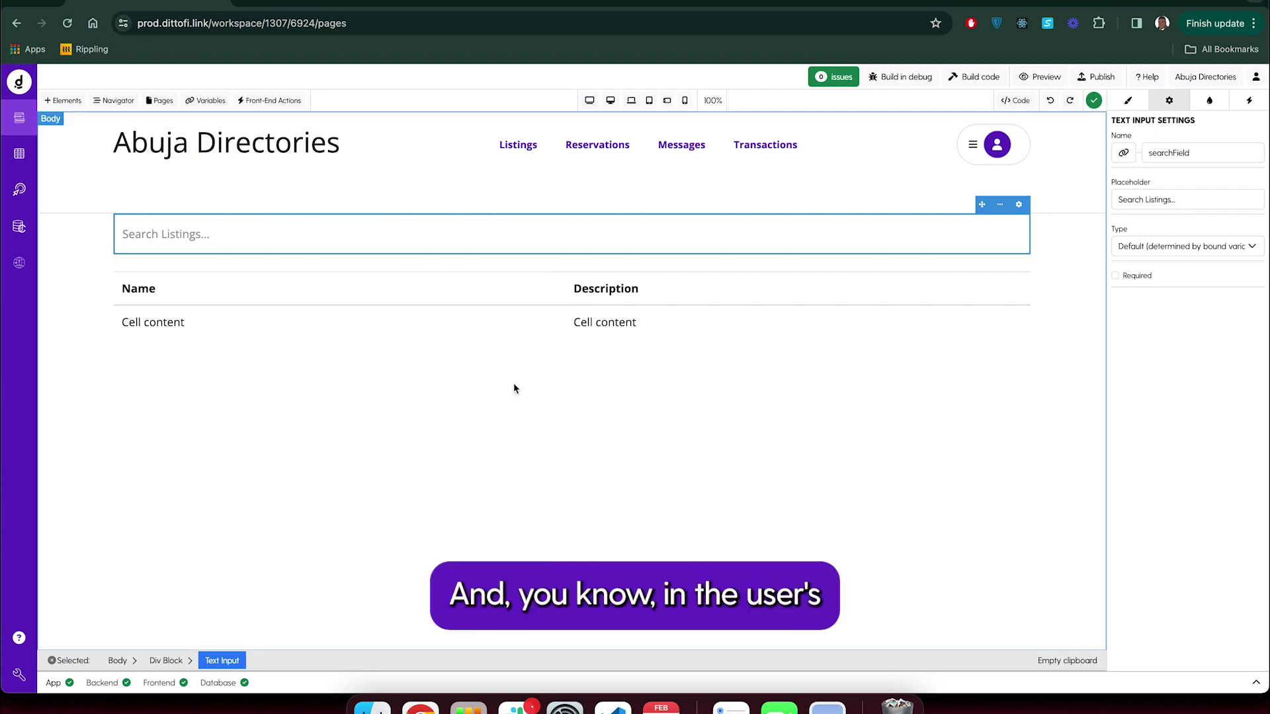
left_click(668, 443)
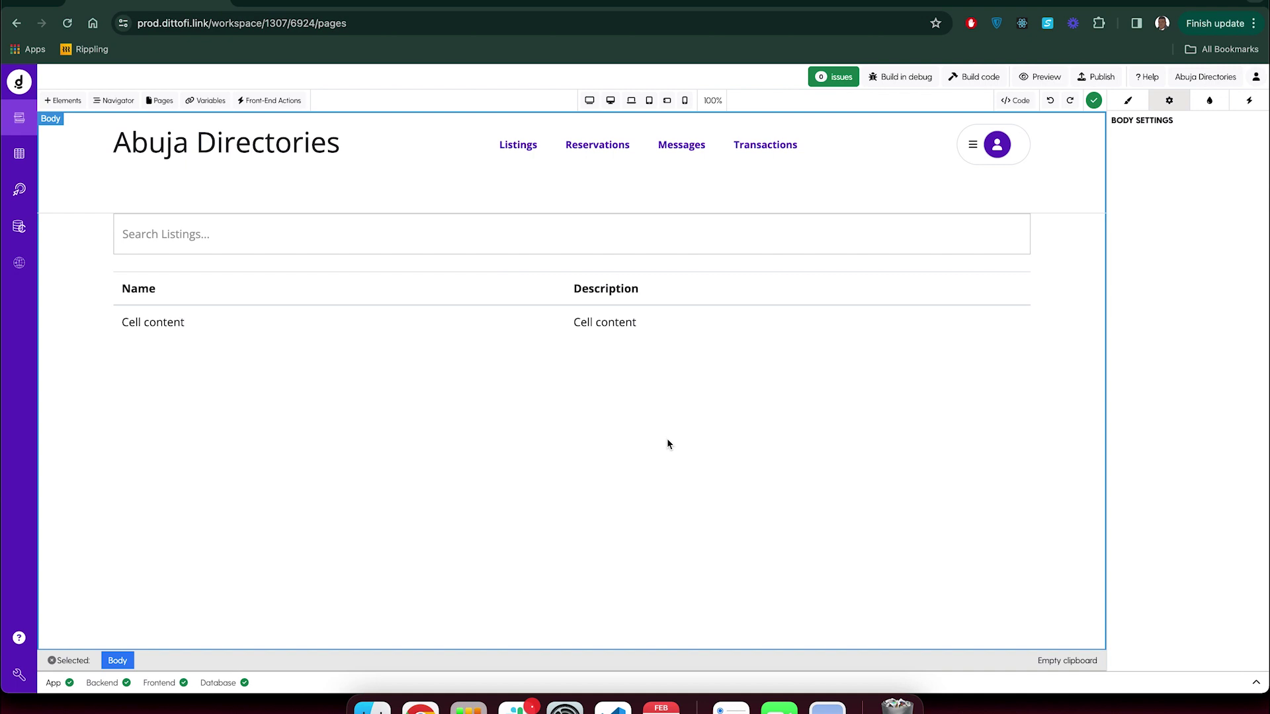
left_click(387, 317)
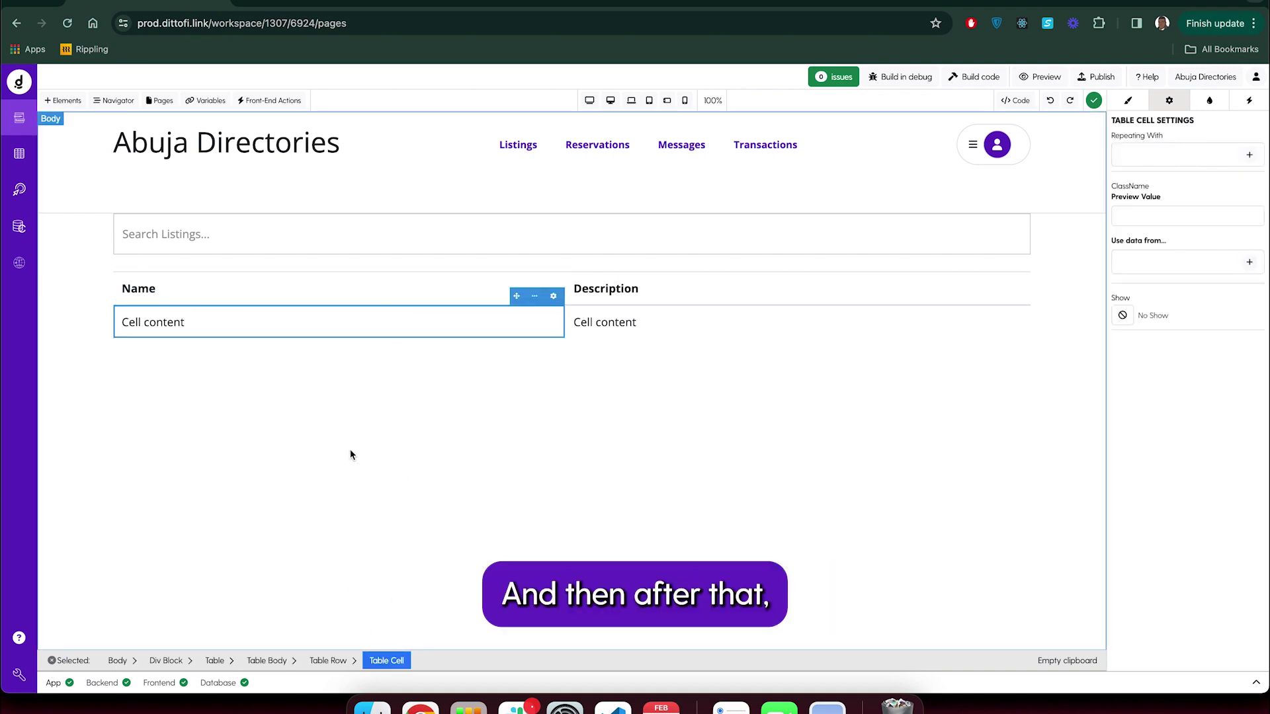
left_click(258, 347)
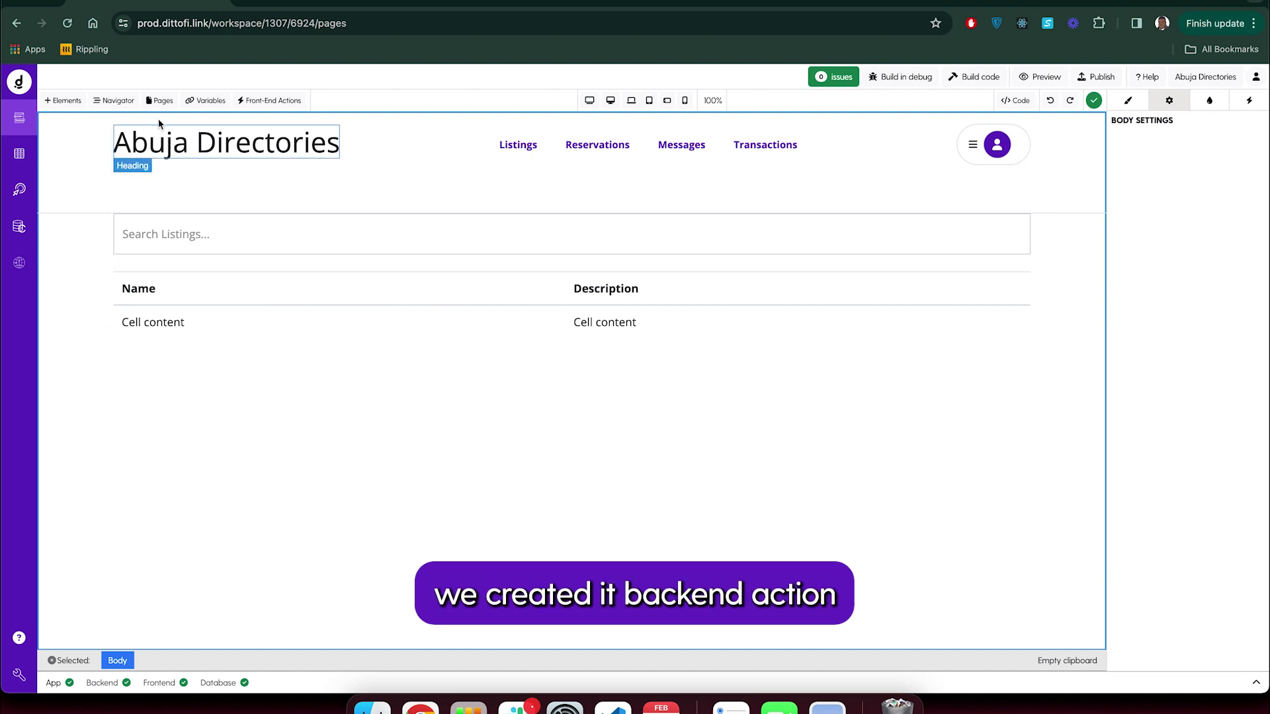
Review the Get_directory_for_search back-end action and its response variable's filter, and return to the page design.
left_click(21, 190)
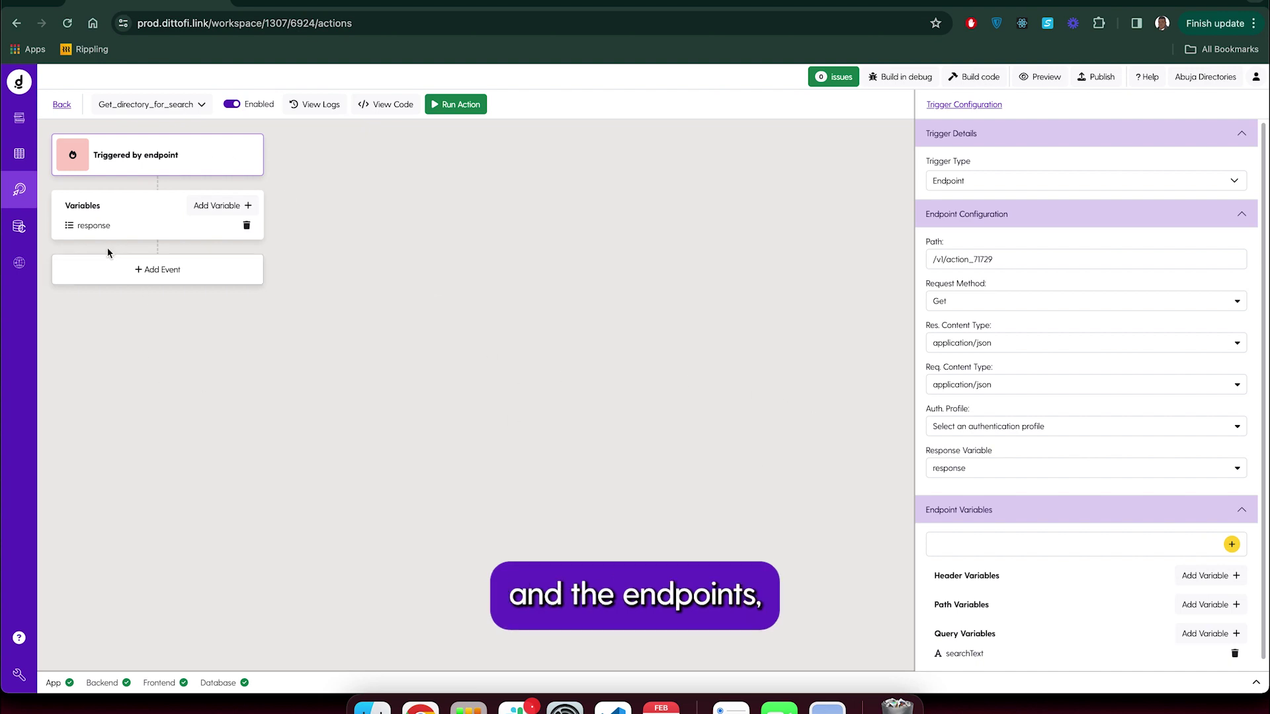
left_click(99, 227)
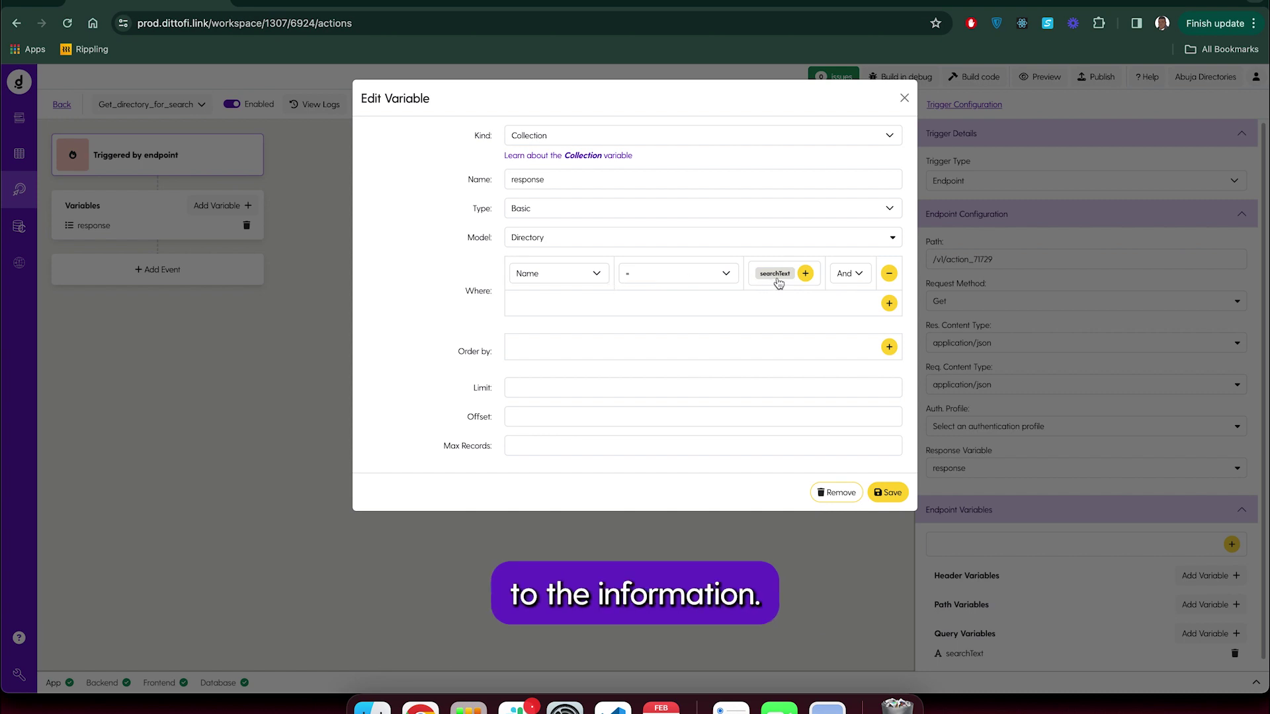
left_click(904, 98)
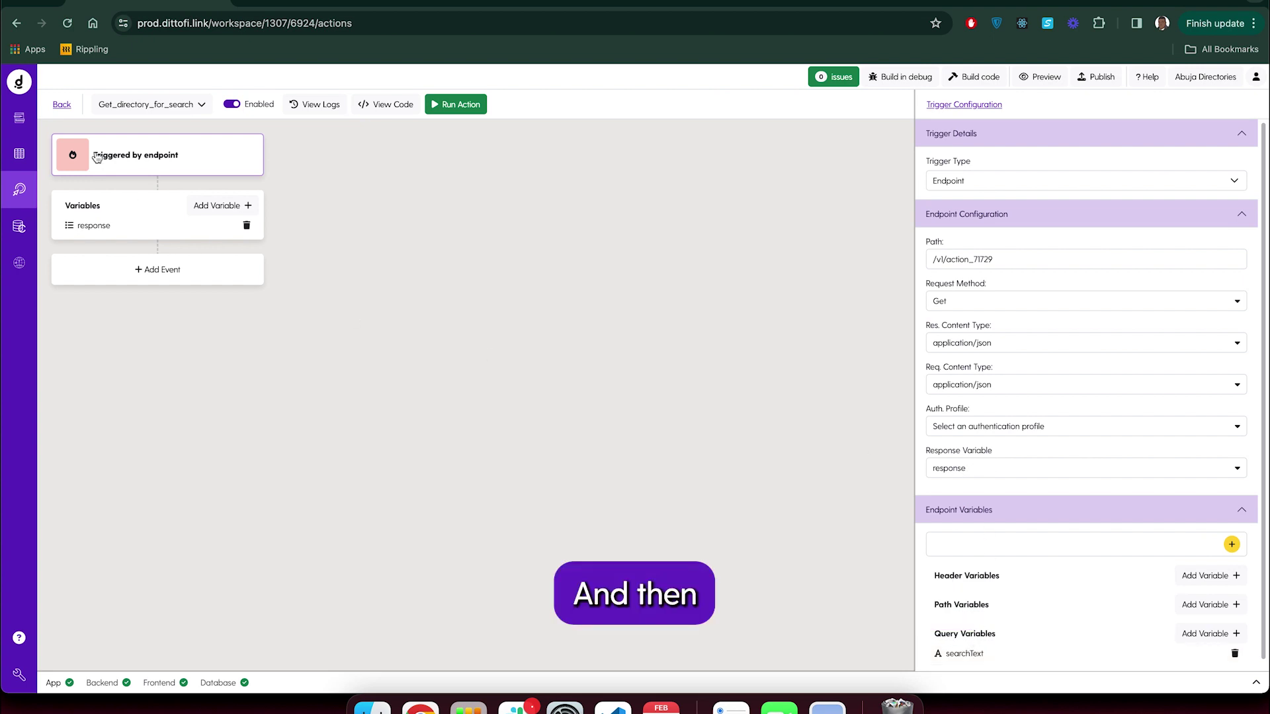
left_click(61, 106)
left_click(19, 118)
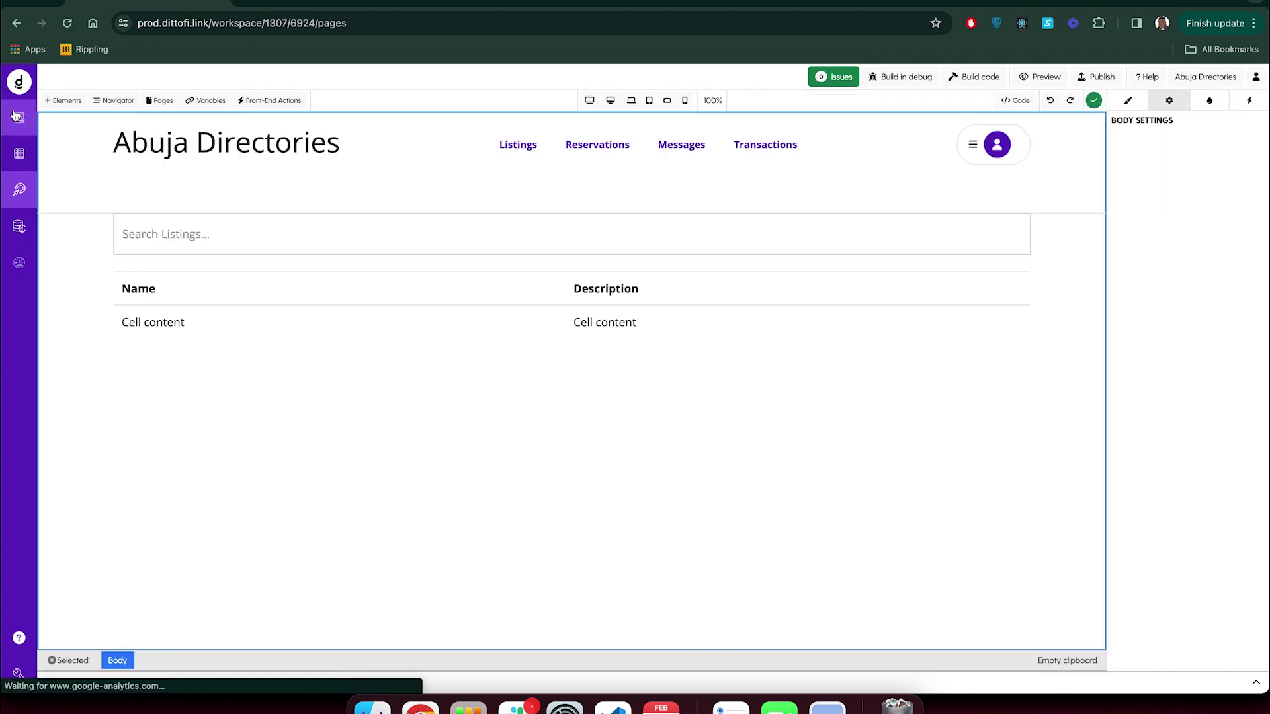
Review the table row's repeating source, Get_directory_for_search, including its response return variable and the searchText query input.
left_click(309, 331)
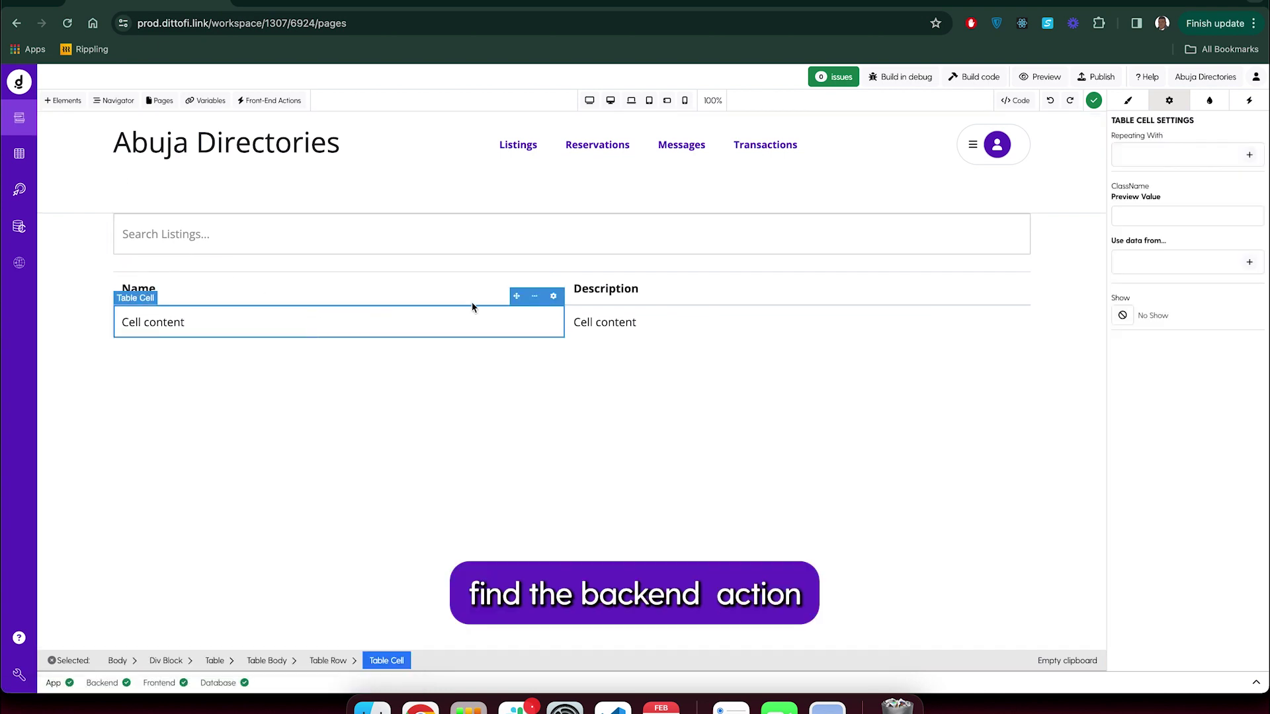
left_click(328, 660)
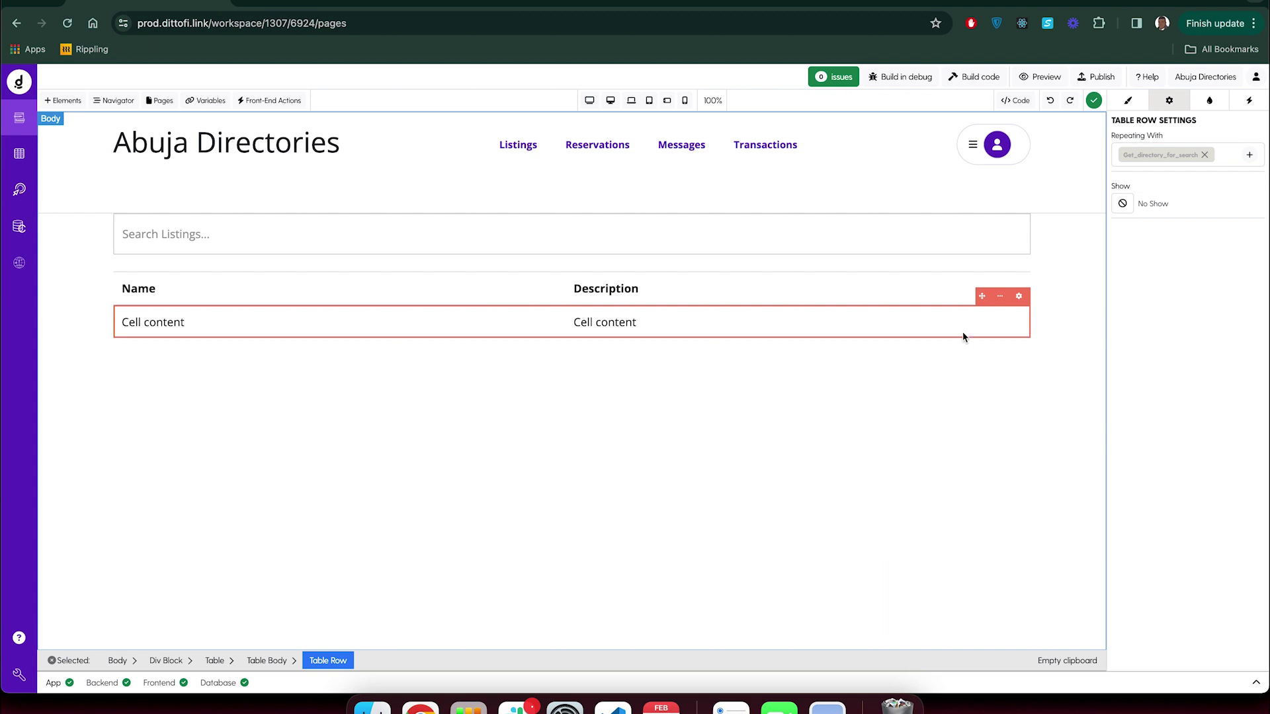
left_click(1146, 161)
mouse_move(1137, 275)
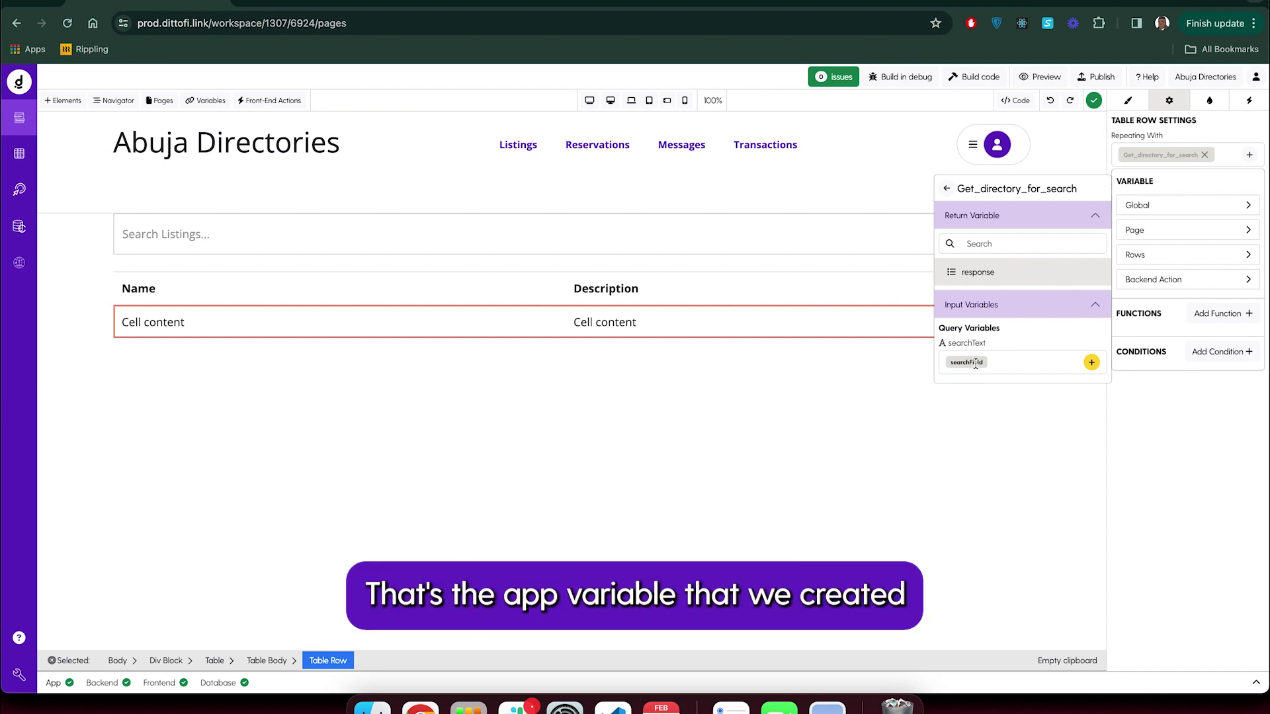
left_click(673, 318)
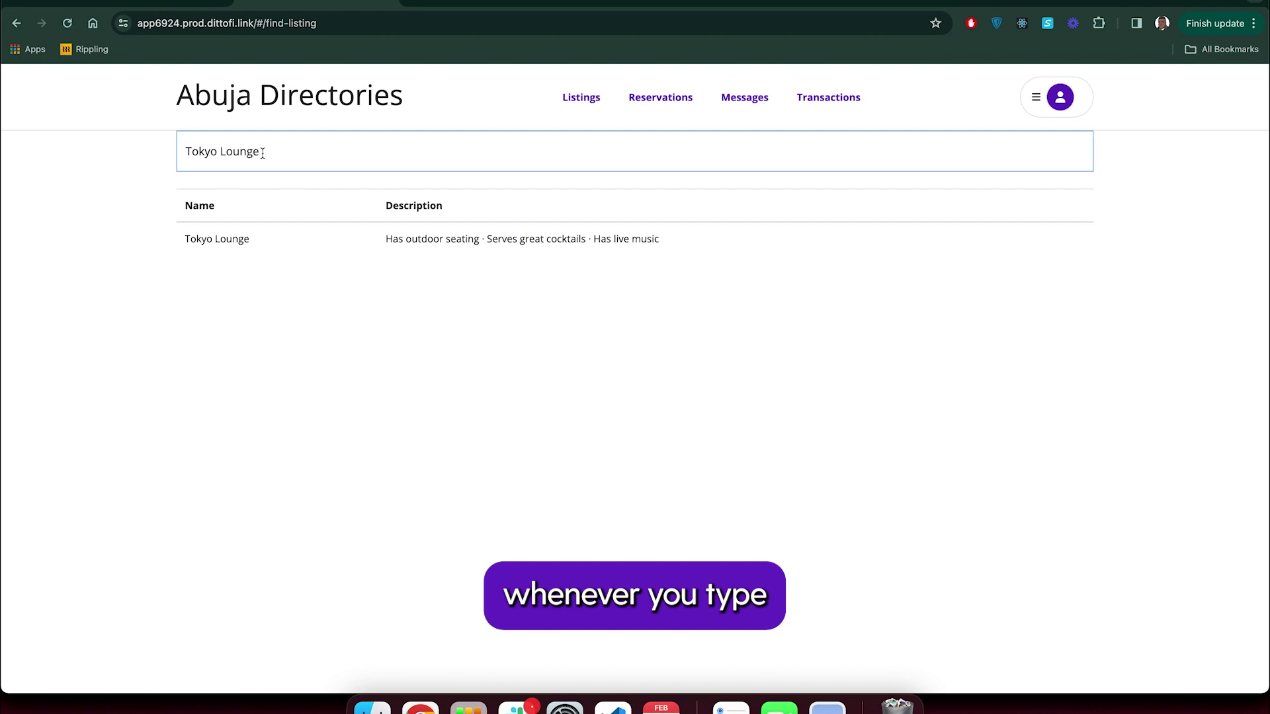
Search the previewed find-listing page for Cubana in place of the current search text, and examine the resulting row's name and description.
key("super+a")
type("Cuba")
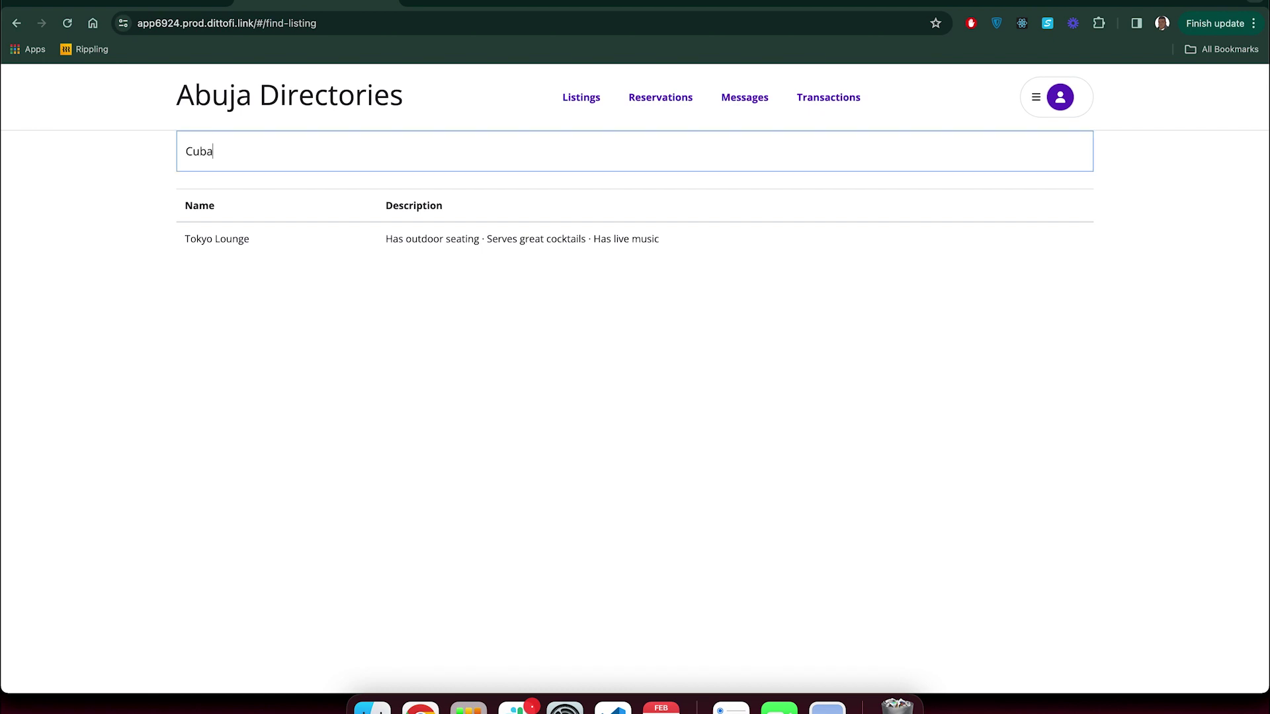
type("na")
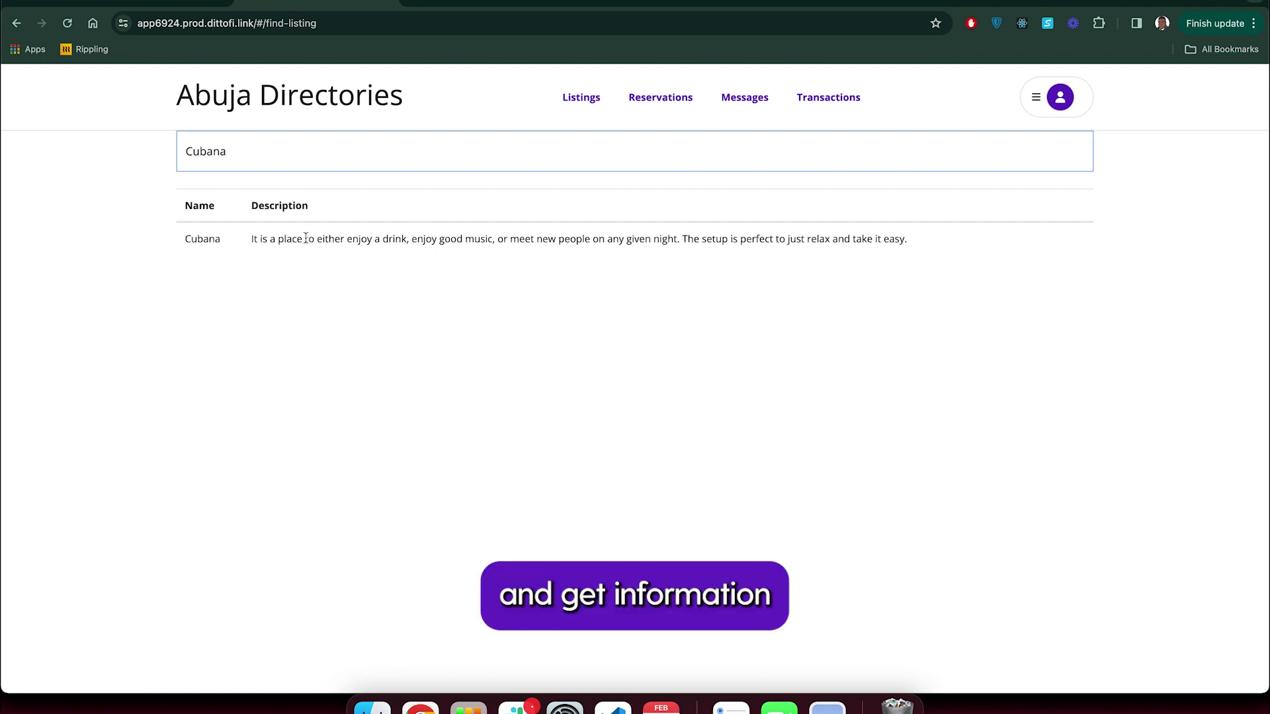
left_click_drag(176, 238, 916, 241)
left_click(738, 332)
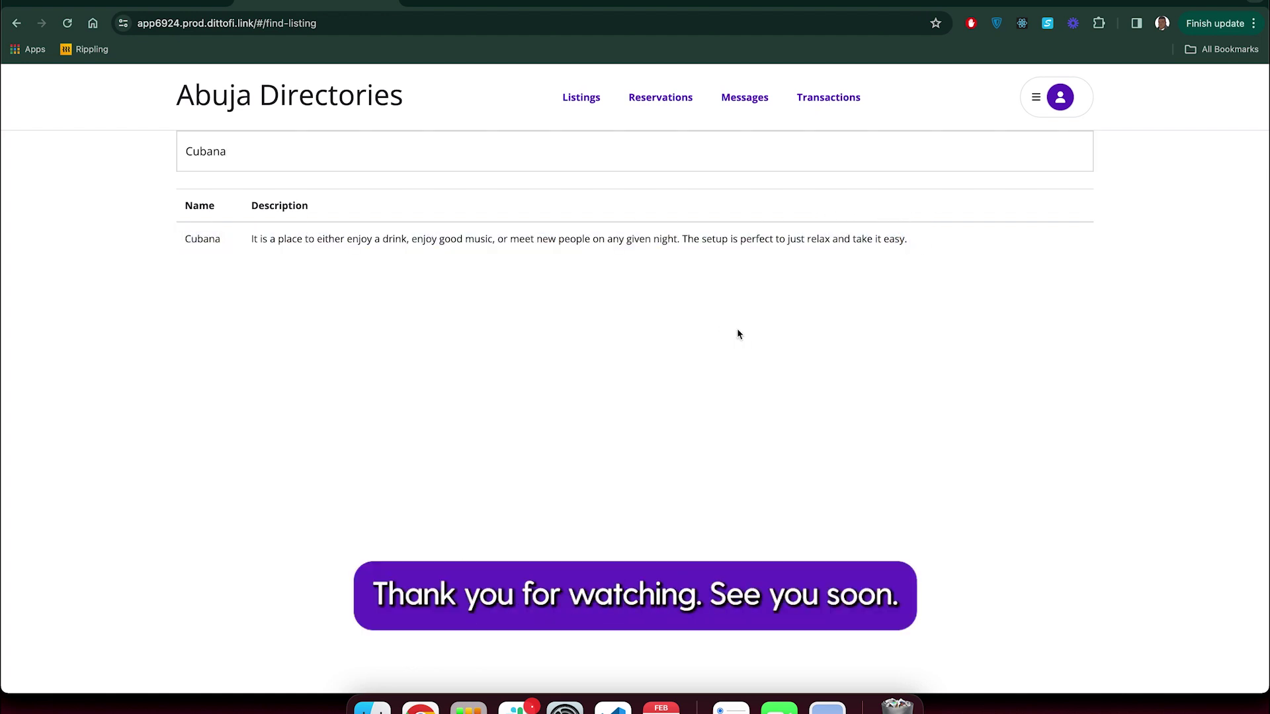